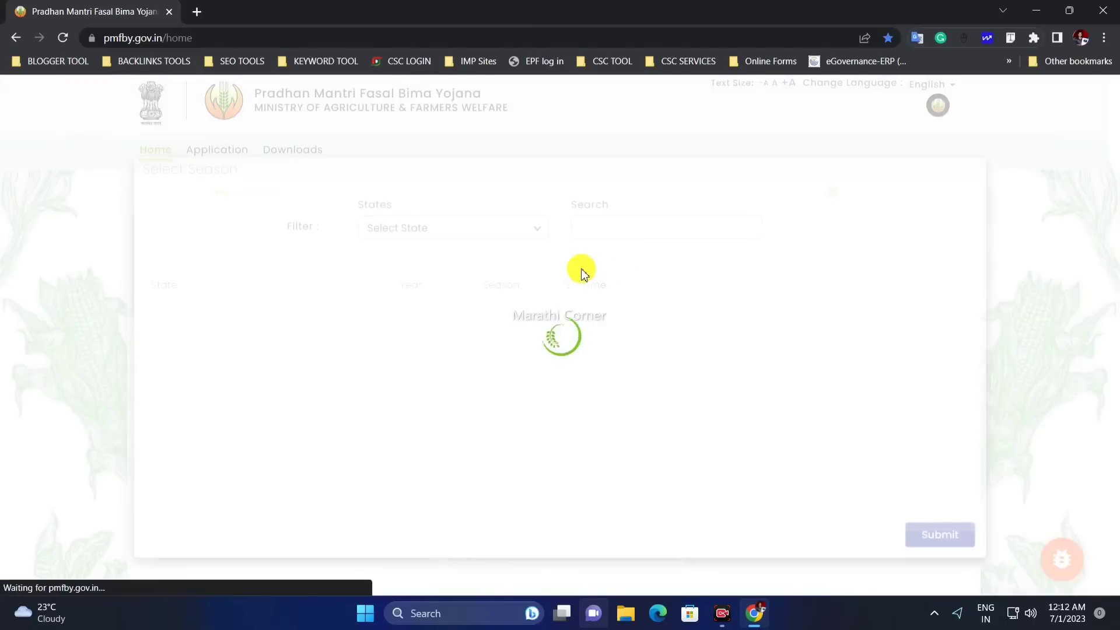
Filter the season list to the state of Maharashtra.
left_click(432, 234)
key("m")
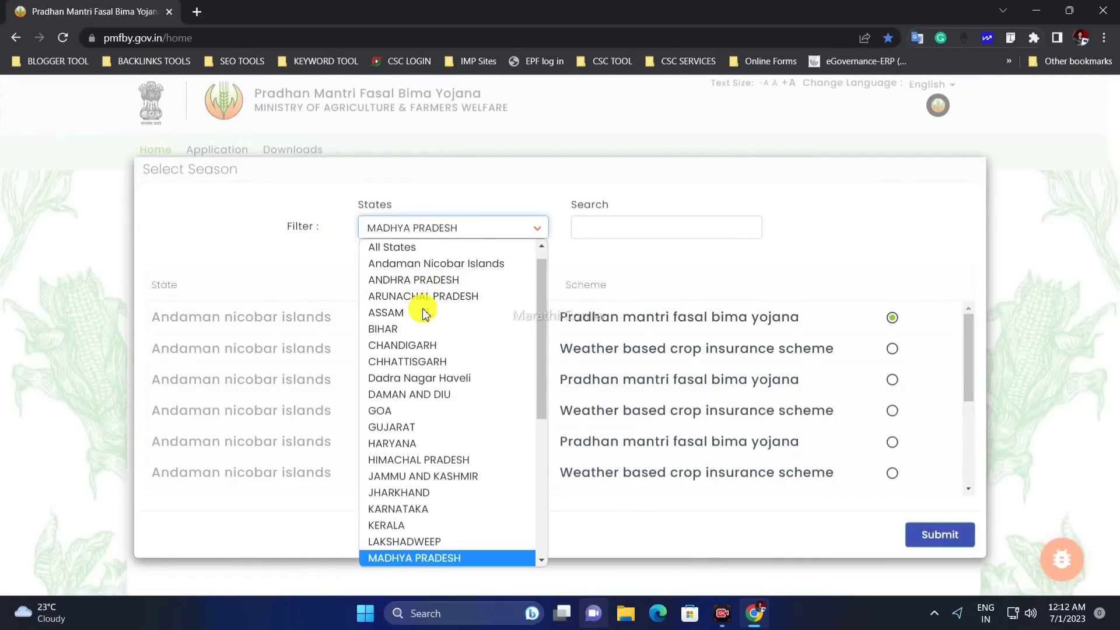
key("Down")
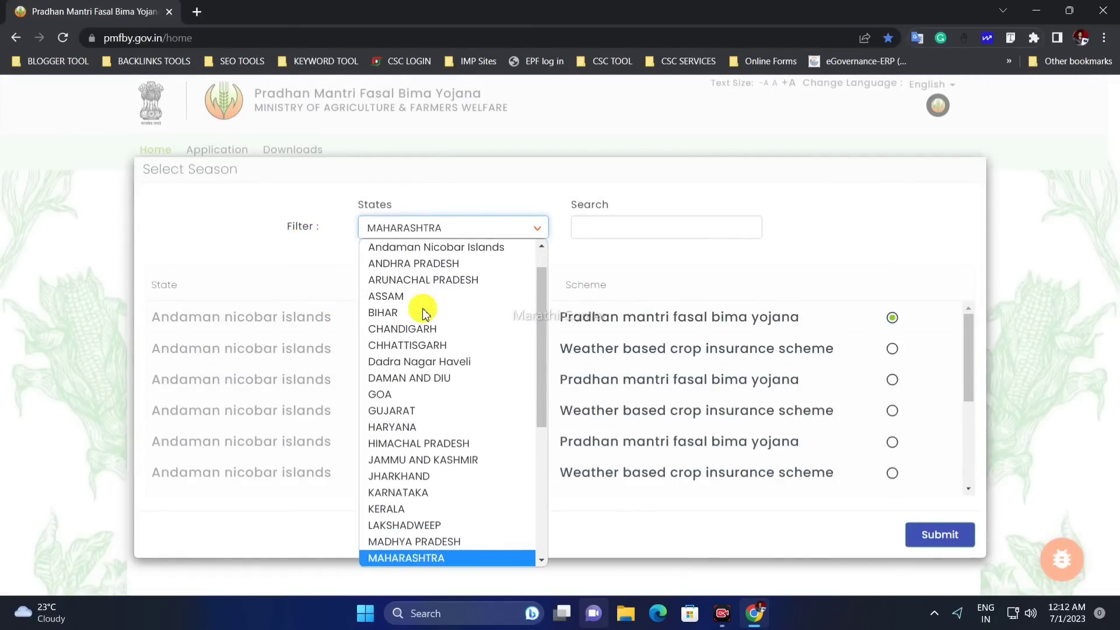
scroll(453, 560, "down", 1)
left_click(453, 558)
left_click(422, 233)
key("Down")
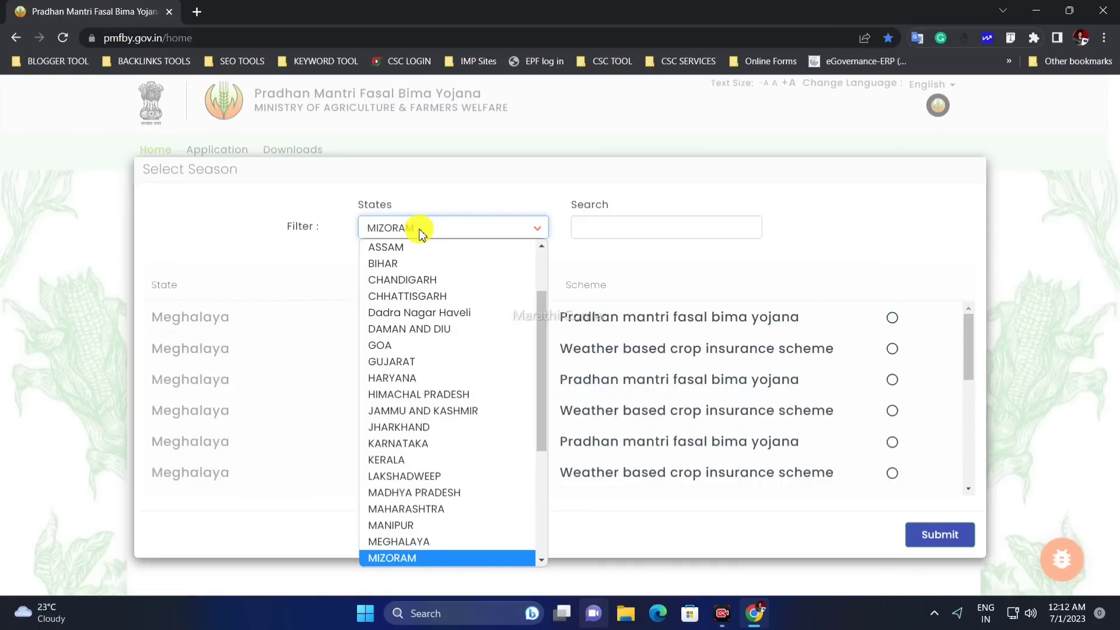
left_click(408, 506)
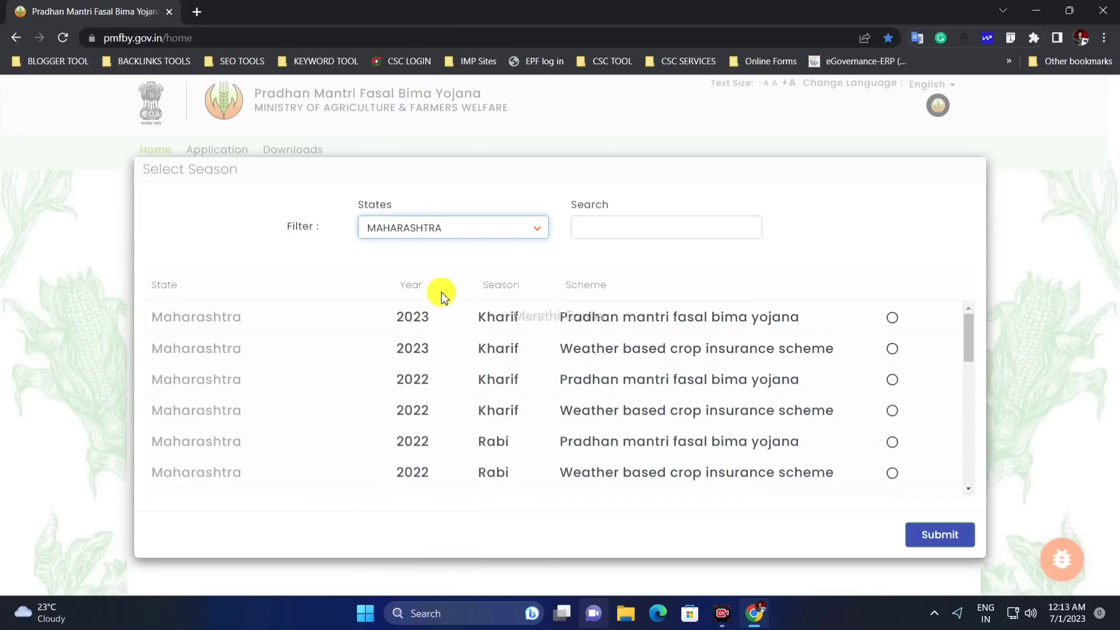
Choose the Maharashtra 2023 Kharif season with the Pradhan Mantri Fasal Bima Yojana scheme and submit the selection.
left_click_drag(153, 322, 248, 327)
left_click_drag(405, 317, 432, 318)
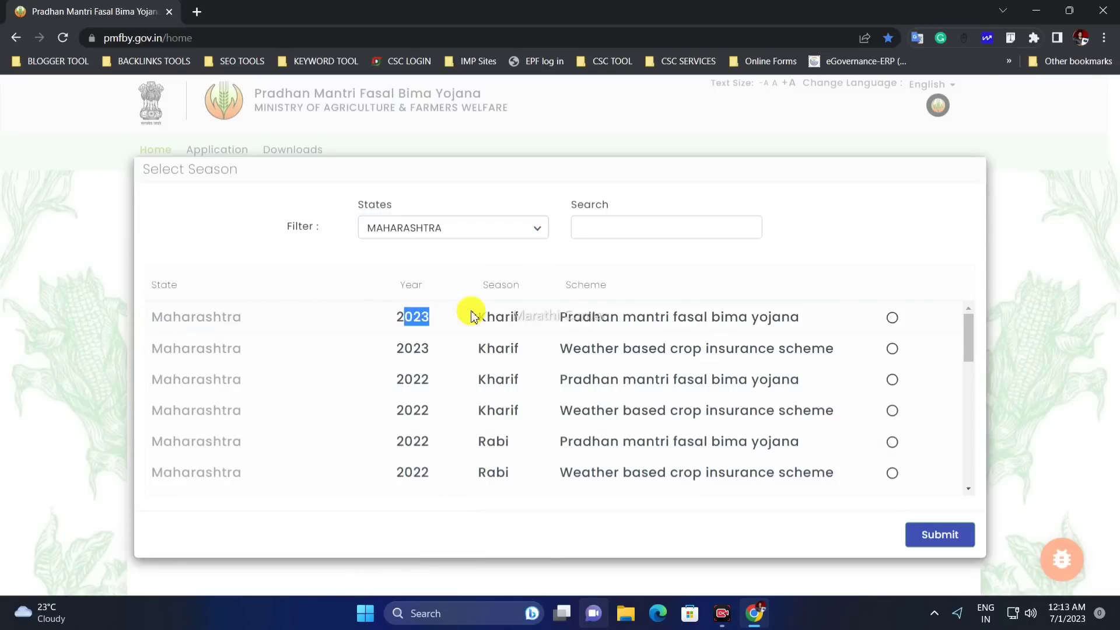
left_click_drag(541, 314, 820, 320)
left_click(796, 308)
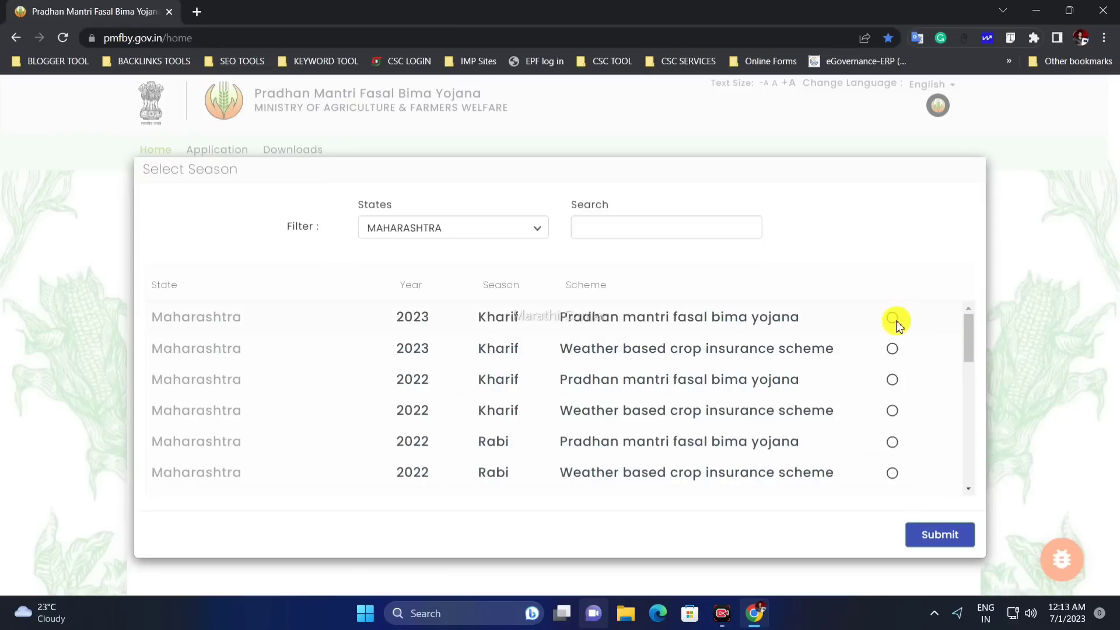
left_click(940, 536)
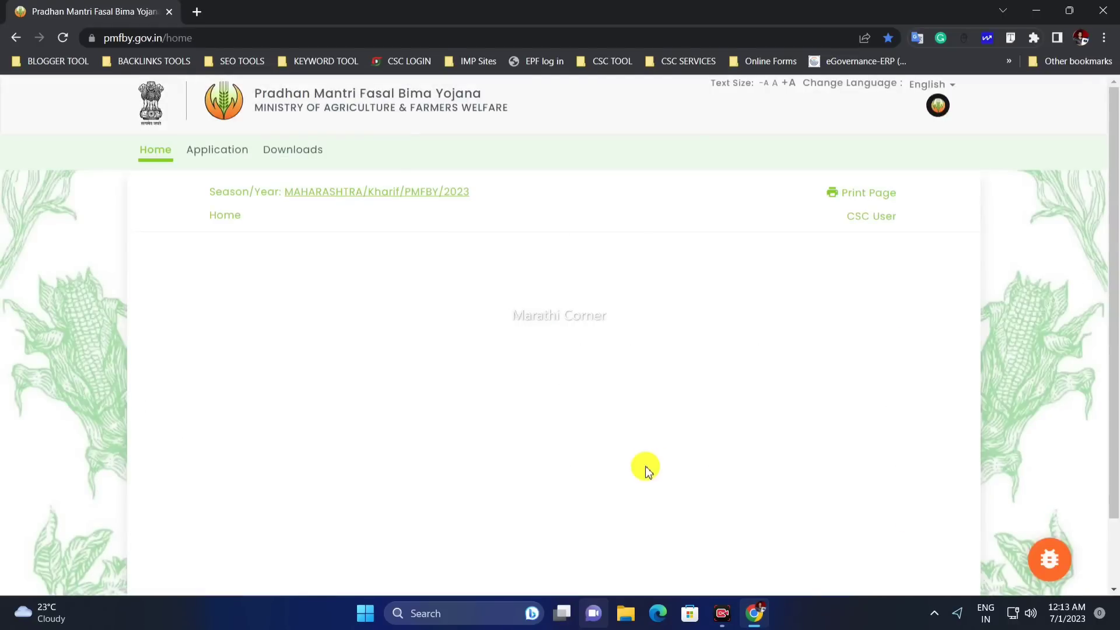
Open the farmer application form from the application section.
left_click(221, 154)
scroll(305, 235, "down", 1)
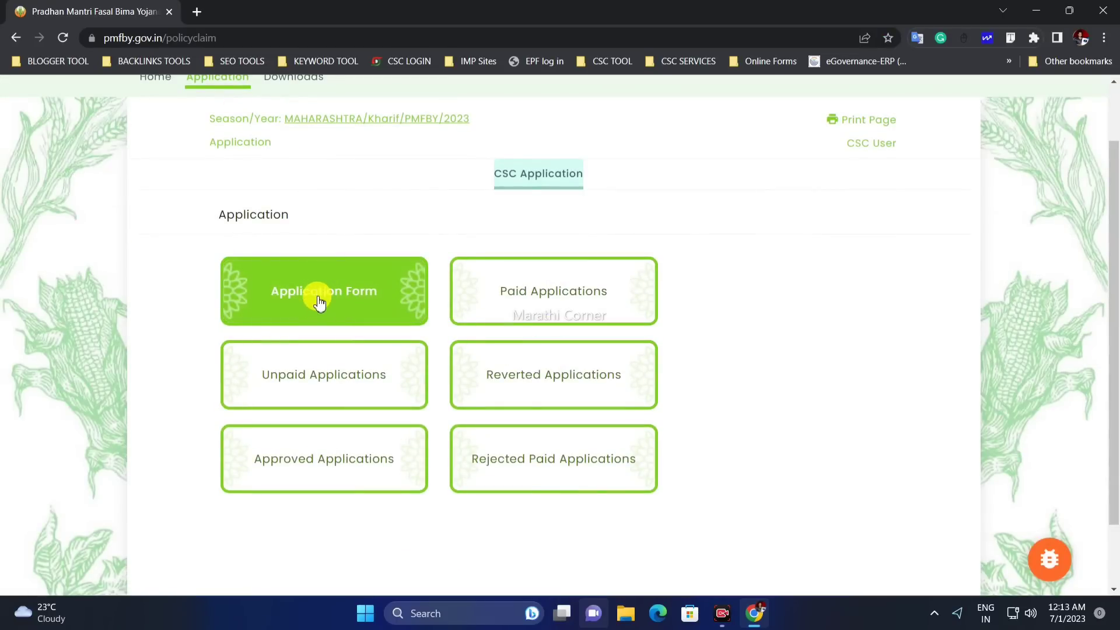
scroll(233, 137, "up", 1)
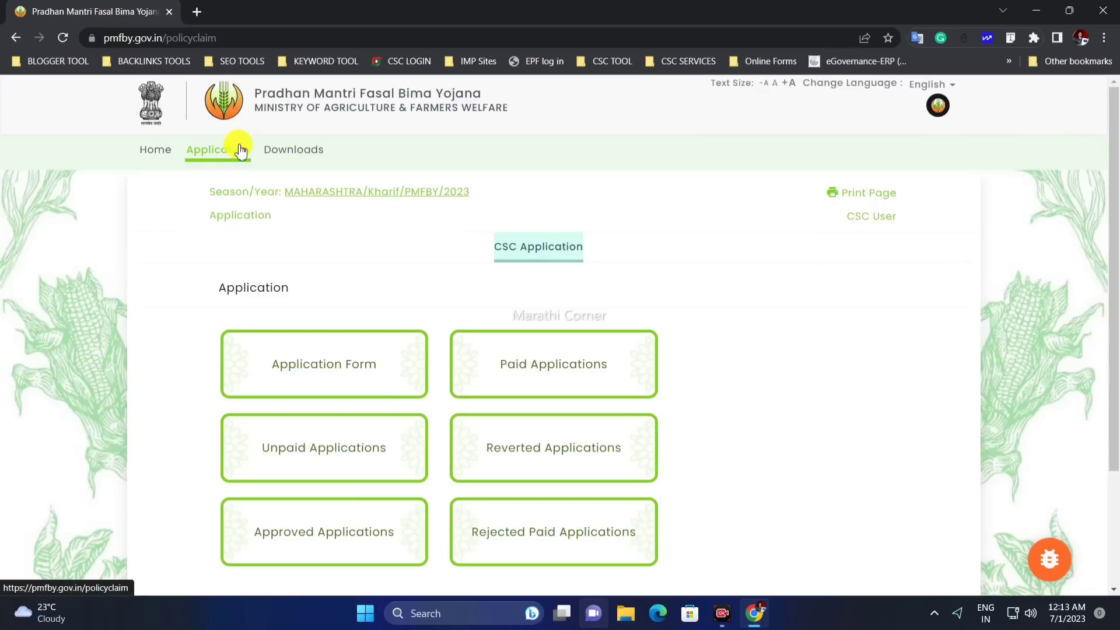
scroll(295, 288, "down", 1)
left_click(334, 304)
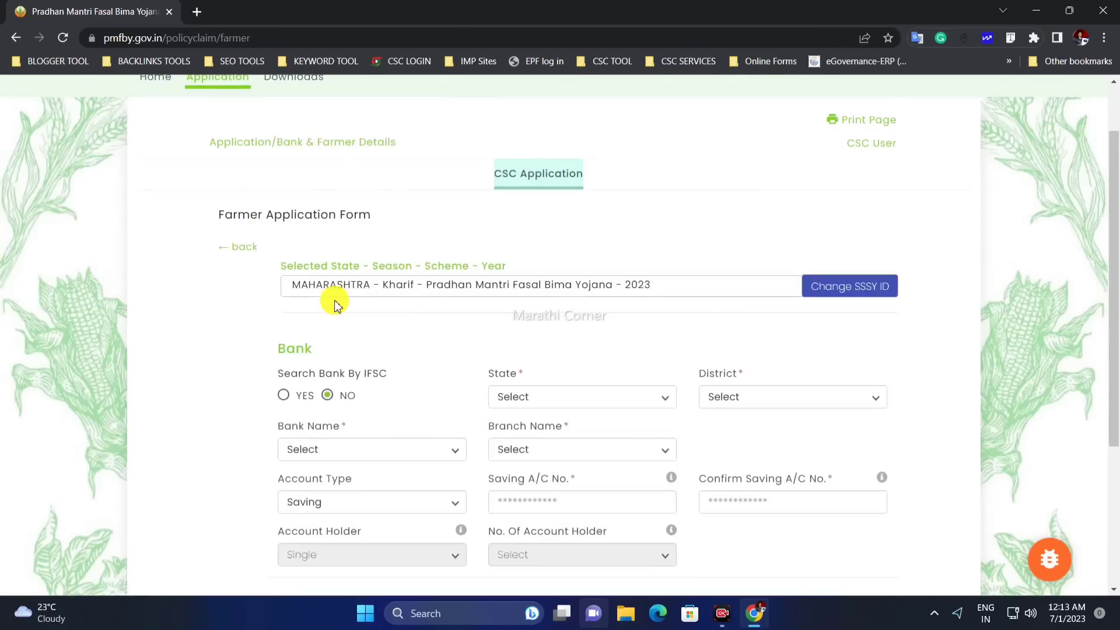
Set the bank search to use IFSC, enter the bank's IFSC code and verify it.
scroll(333, 300, "down", 1)
scroll(461, 341, "down", 1)
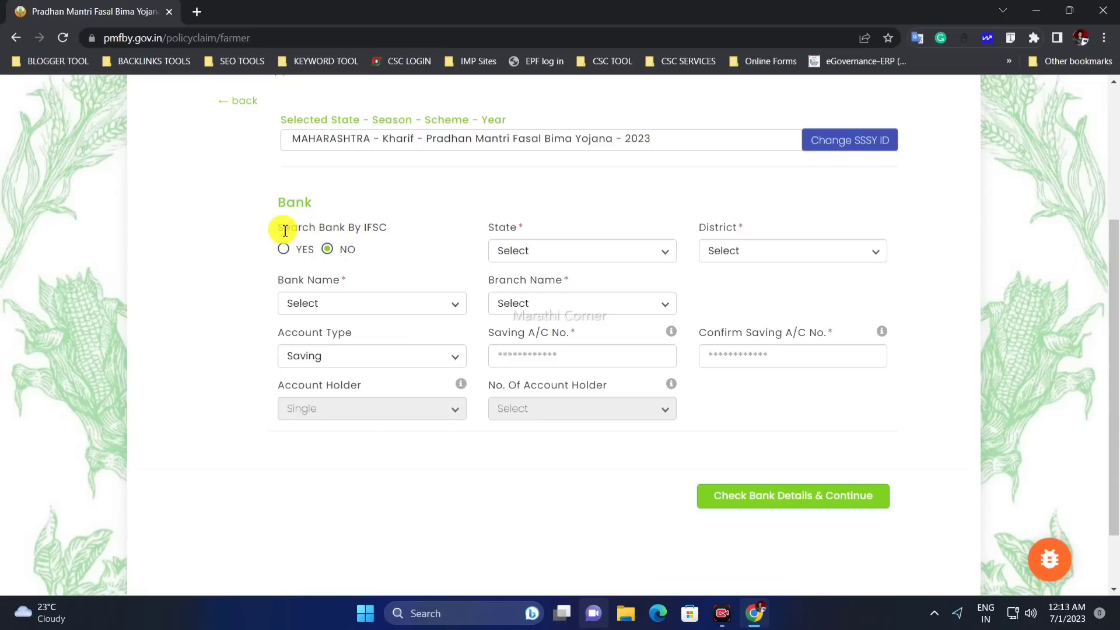
left_click_drag(280, 218, 395, 227)
left_click(342, 210)
left_click(285, 249)
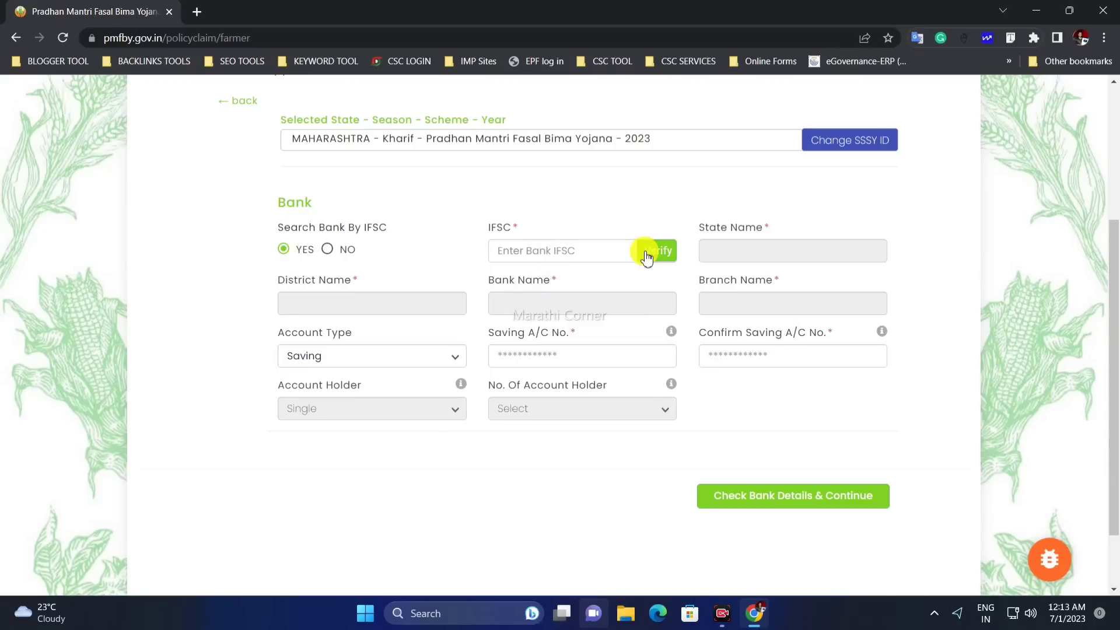
left_click(607, 259)
key("ctrl+v")
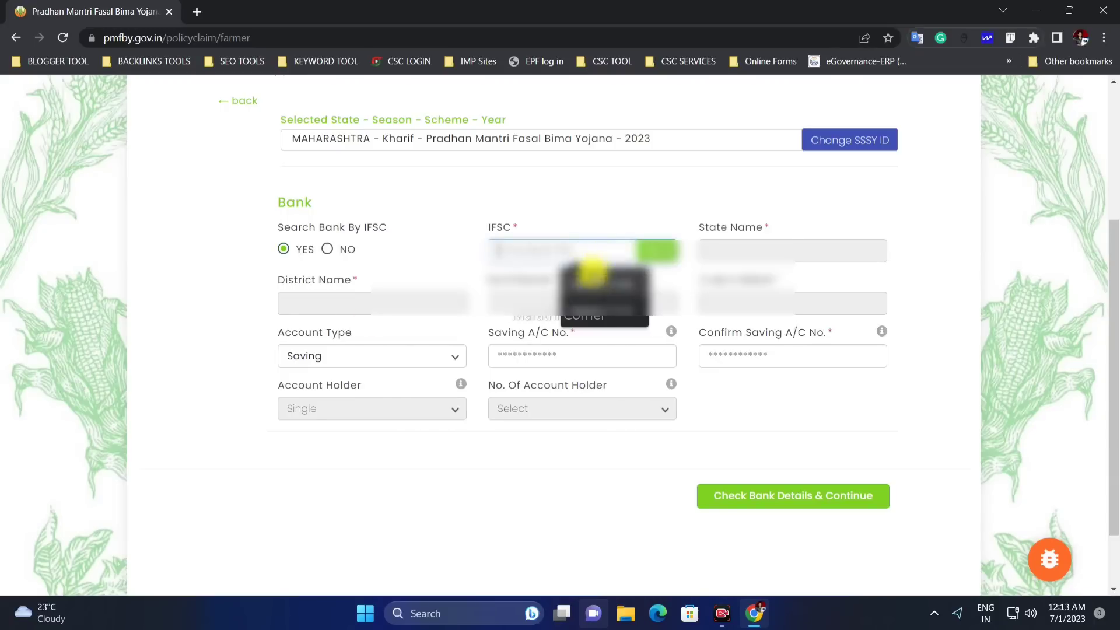
left_click(656, 250)
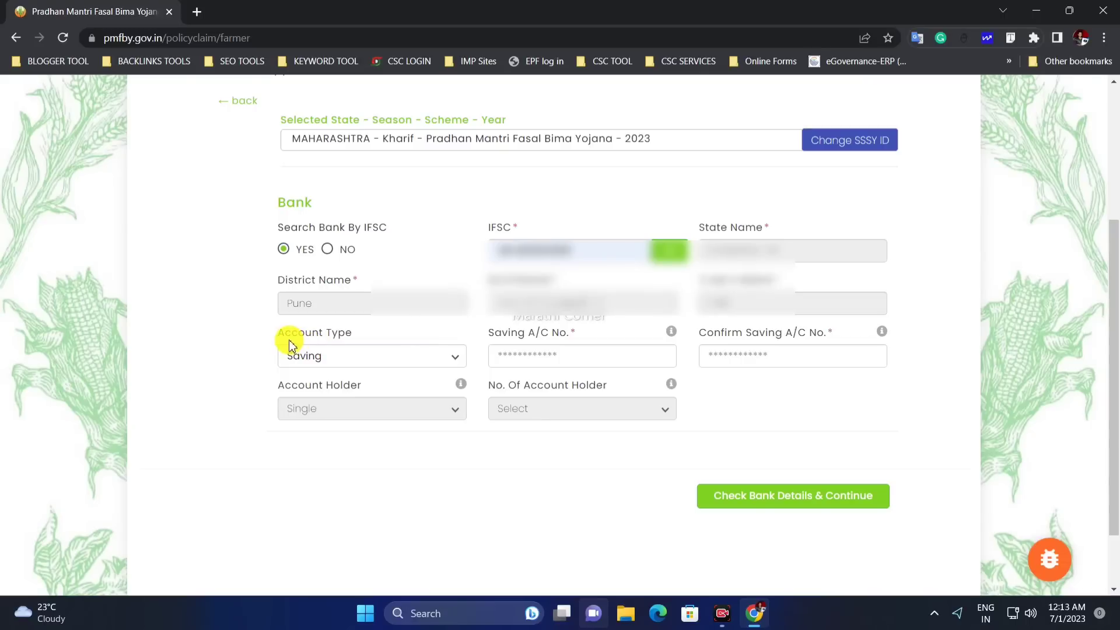
Switch the account type to Loan and back to Saving, and check the savings account number fields.
left_click(318, 357)
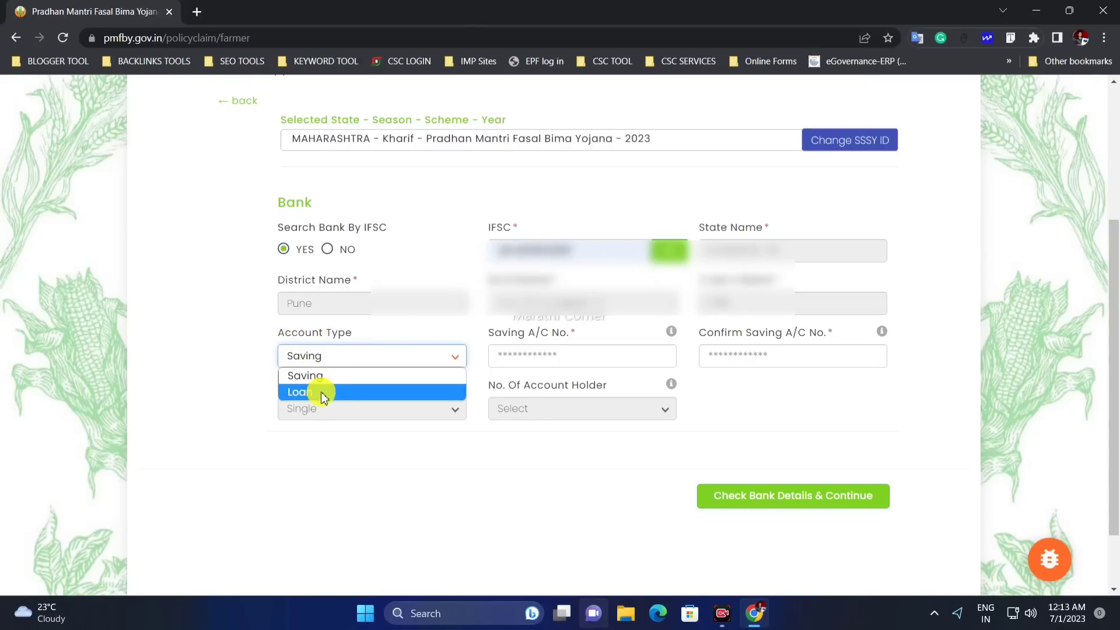
left_click(322, 389)
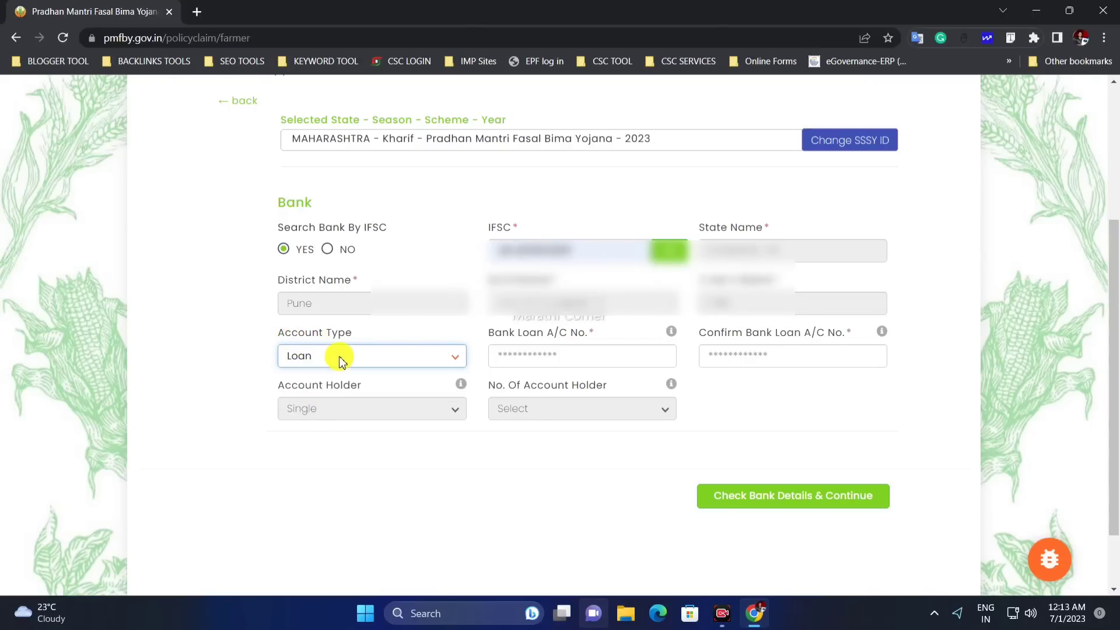
left_click(342, 360)
left_click(331, 375)
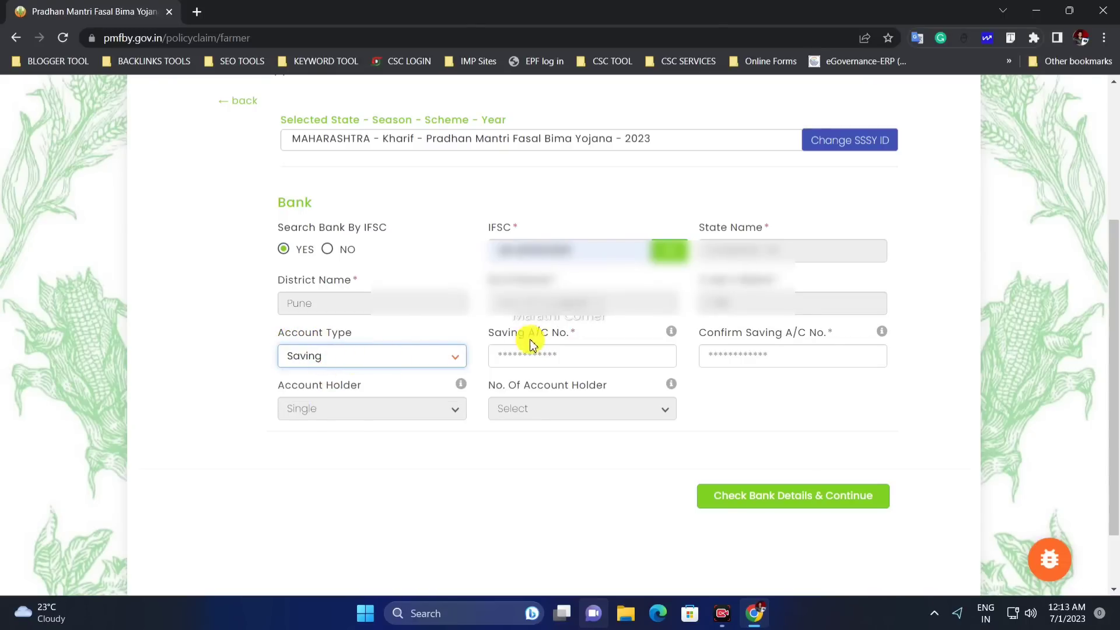
left_click_drag(509, 332, 602, 333)
left_click_drag(707, 333, 806, 334)
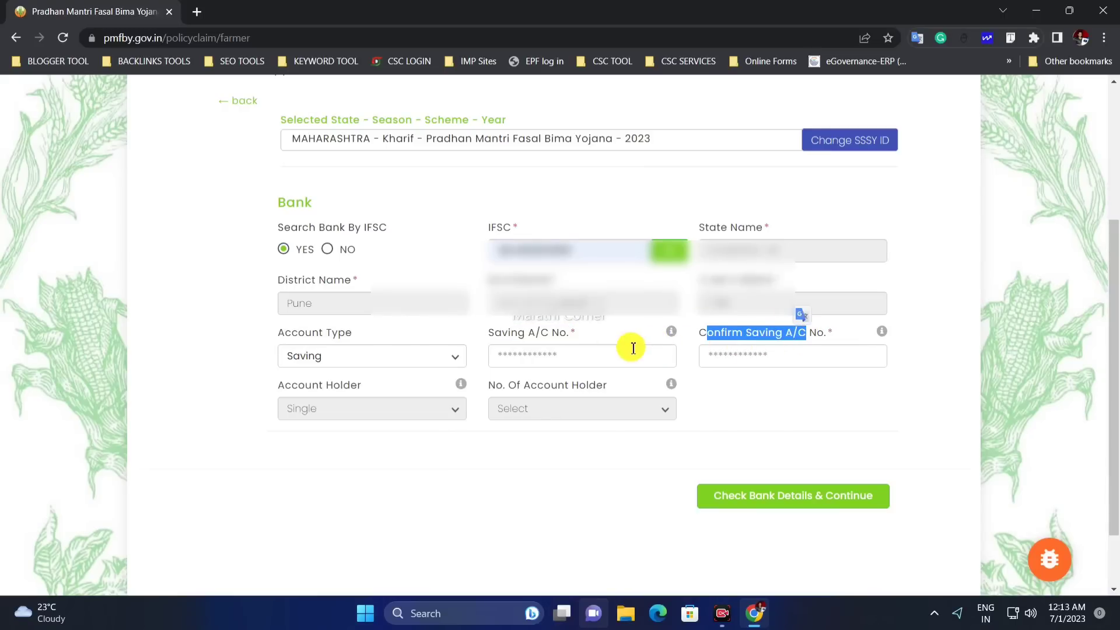
left_click_drag(552, 332, 632, 332)
left_click(753, 337)
left_click_drag(753, 337, 765, 334)
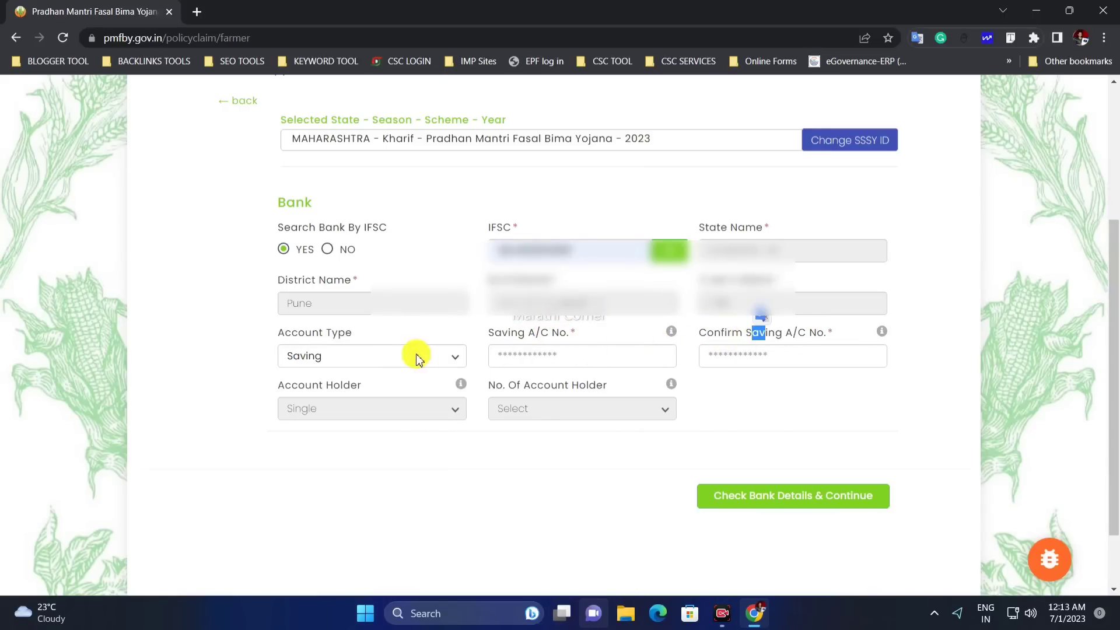
Switch the account type to Loan again to inspect the loan account number fields, and return it to Saving.
left_click(344, 357)
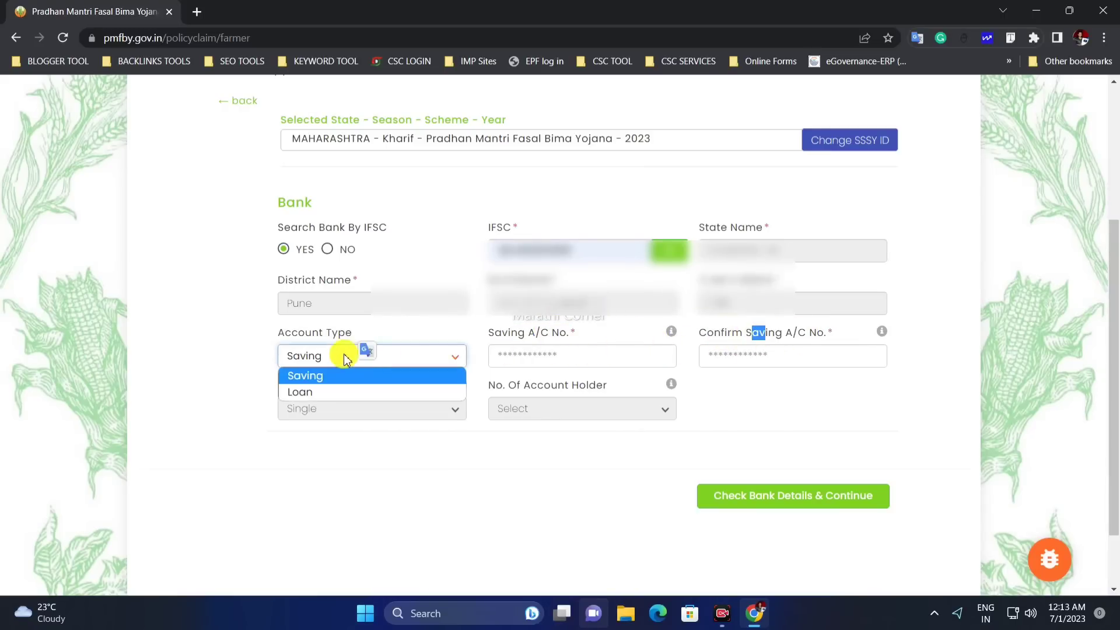
left_click(331, 392)
left_click_drag(475, 332, 552, 334)
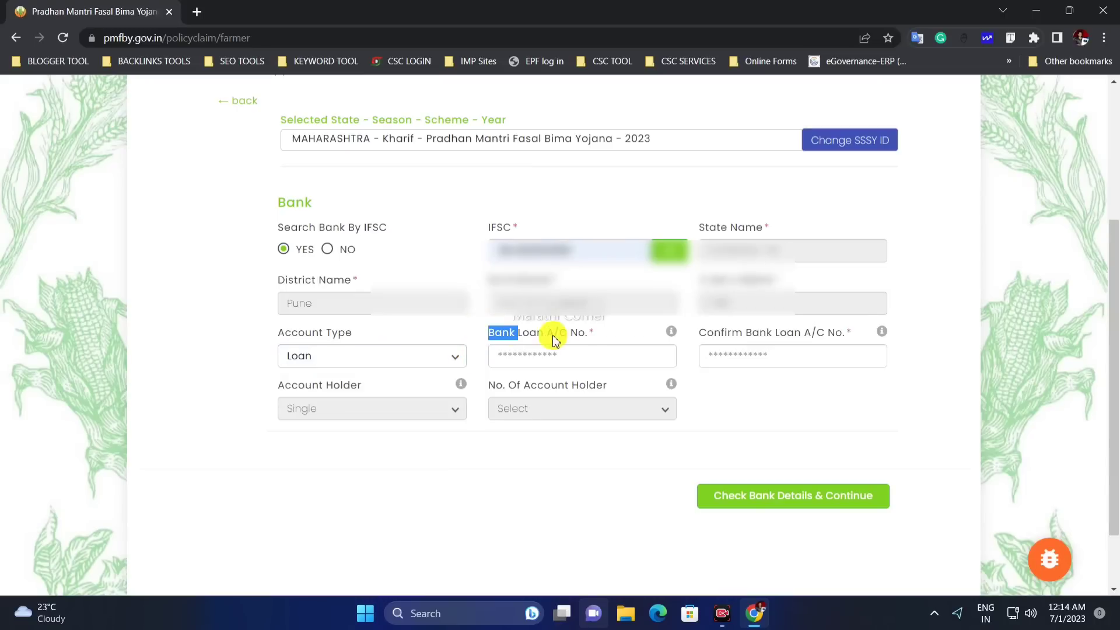
left_click_drag(750, 328, 845, 334)
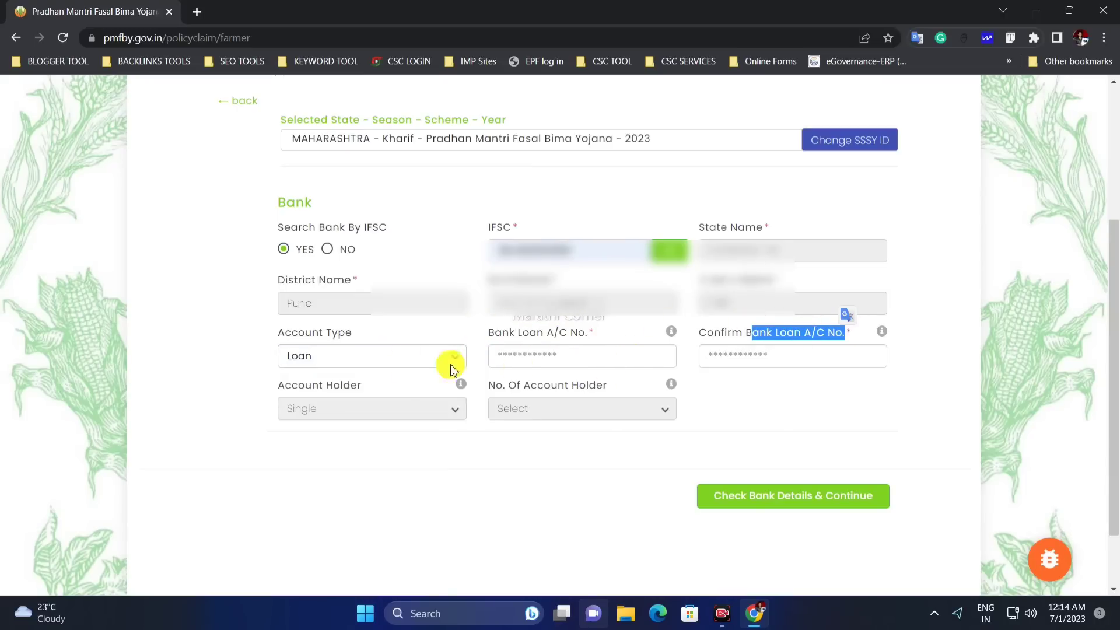
left_click(357, 363)
left_click(342, 377)
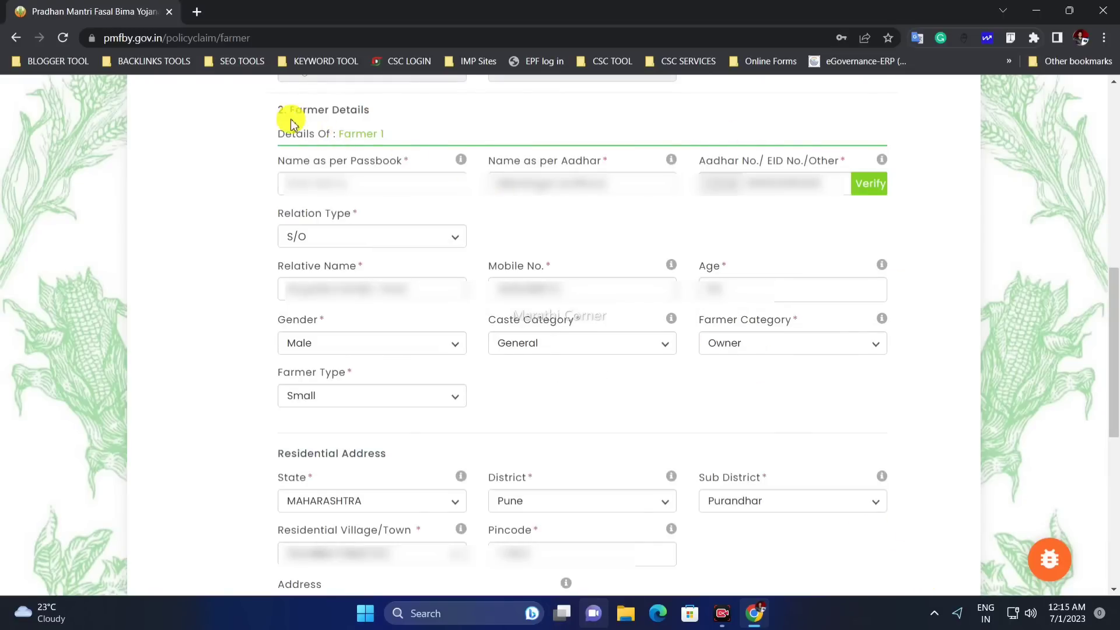
Fill in the farmer's name as per the passbook and verify the farmer's Aadhaar details.
left_click_drag(291, 124, 414, 109)
left_click(333, 165)
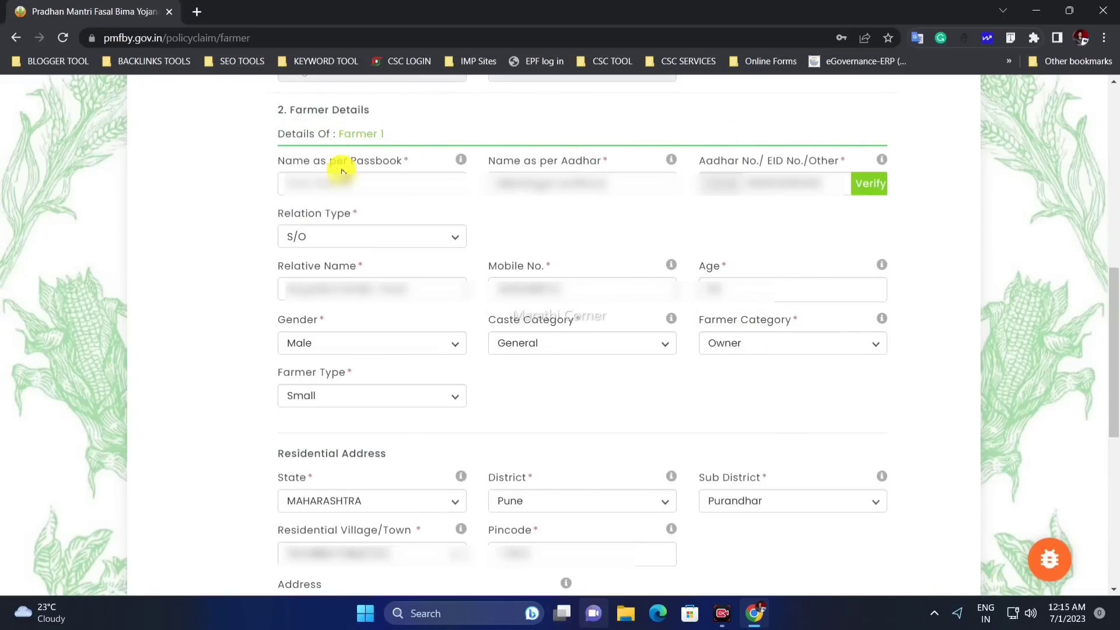
left_click_drag(285, 161, 388, 168)
left_click(334, 185)
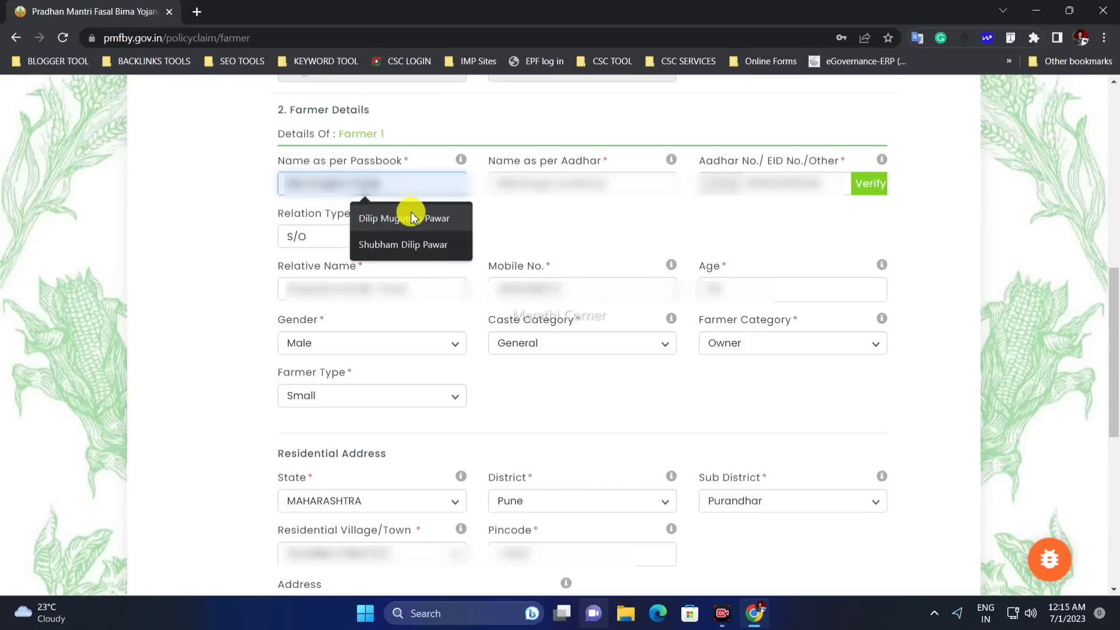
left_click(413, 219)
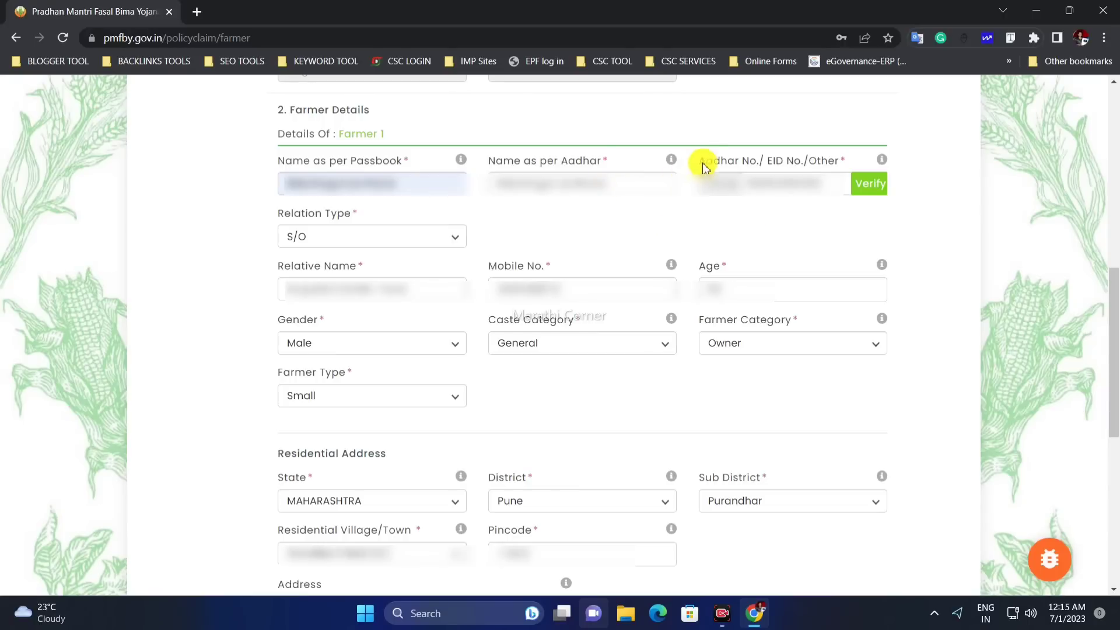
left_click_drag(705, 161, 822, 163)
left_click(861, 187)
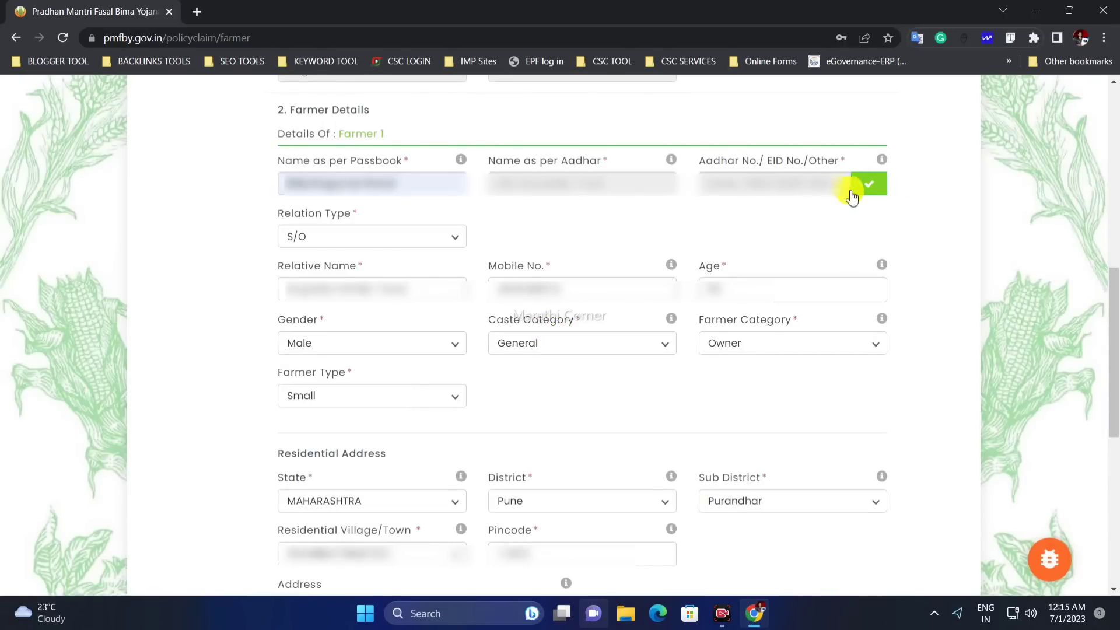
Select S/O as the farmer's relation type and check the relative's name field.
left_click_drag(284, 214, 347, 214)
left_click(335, 245)
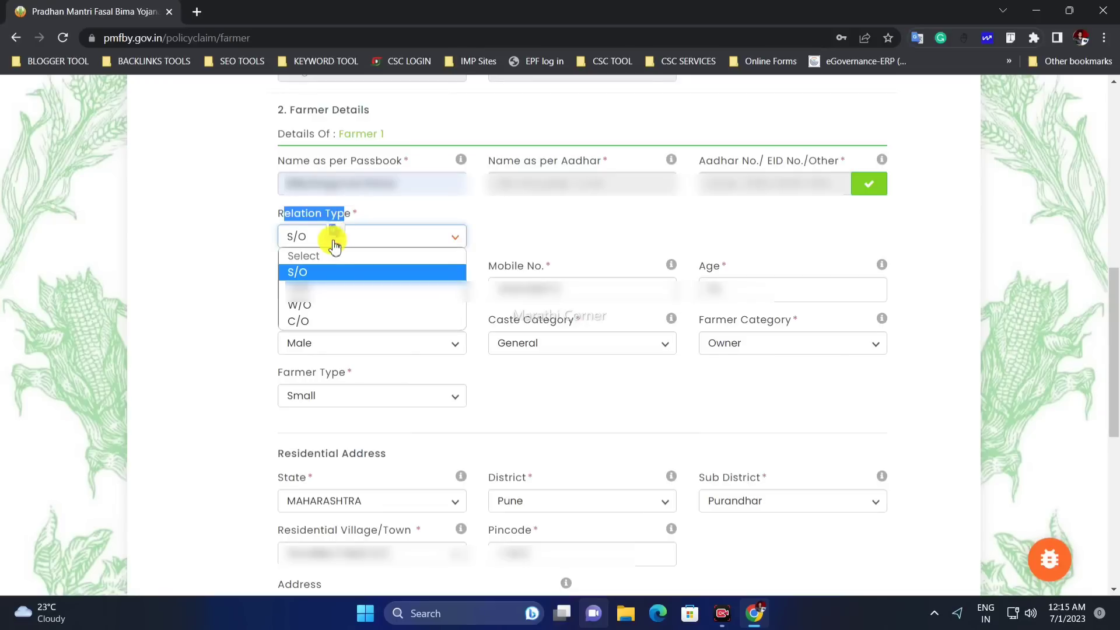
left_click(331, 273)
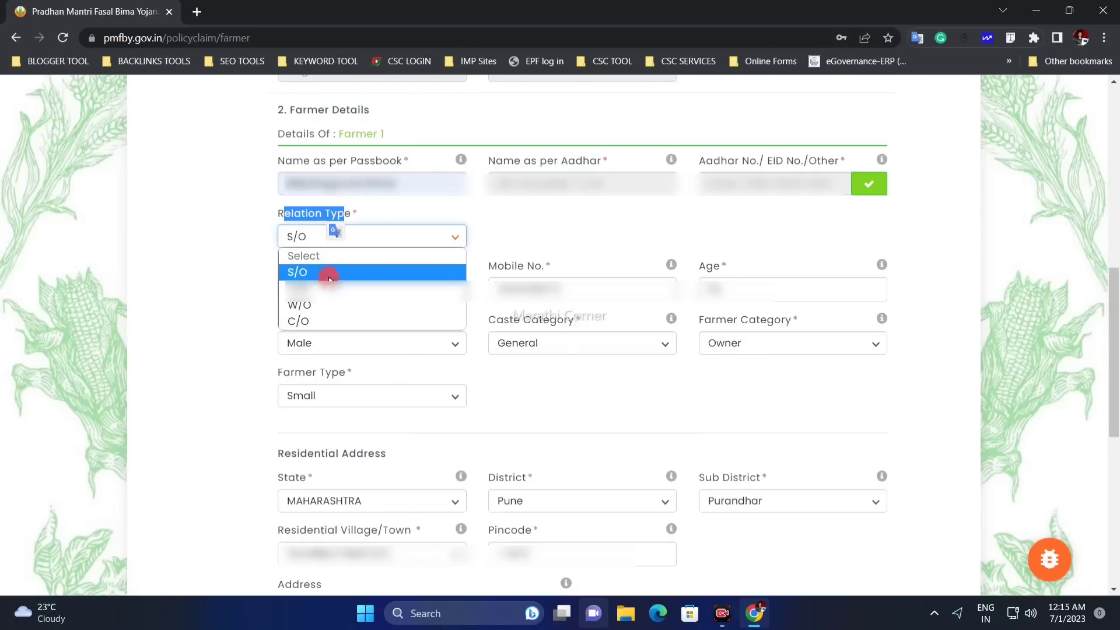
left_click(225, 260)
left_click_drag(283, 266, 412, 270)
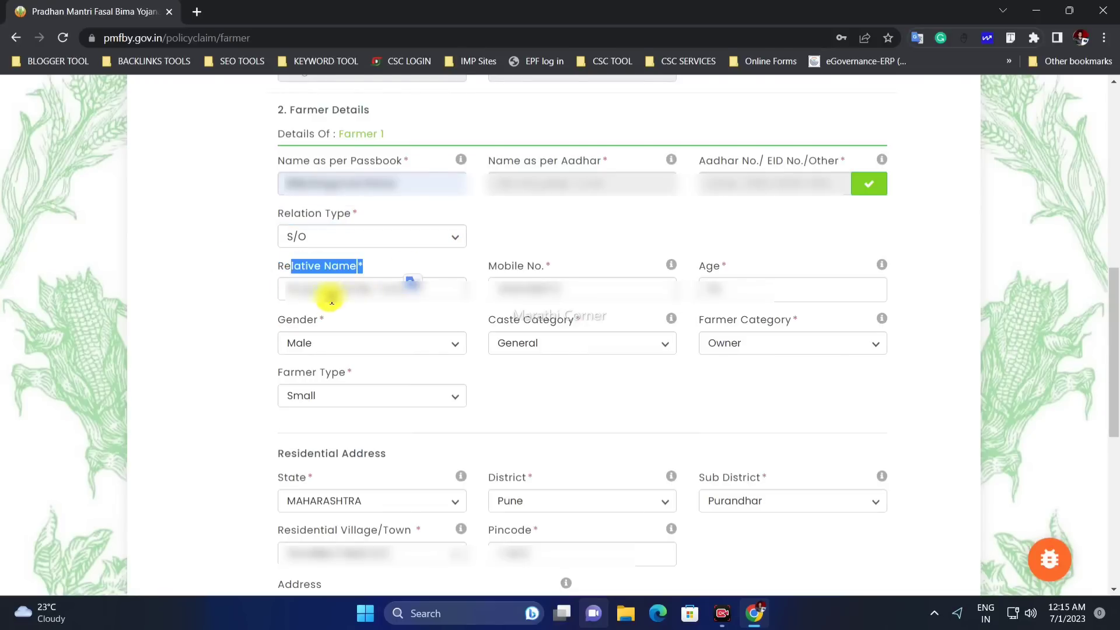
left_click(275, 295)
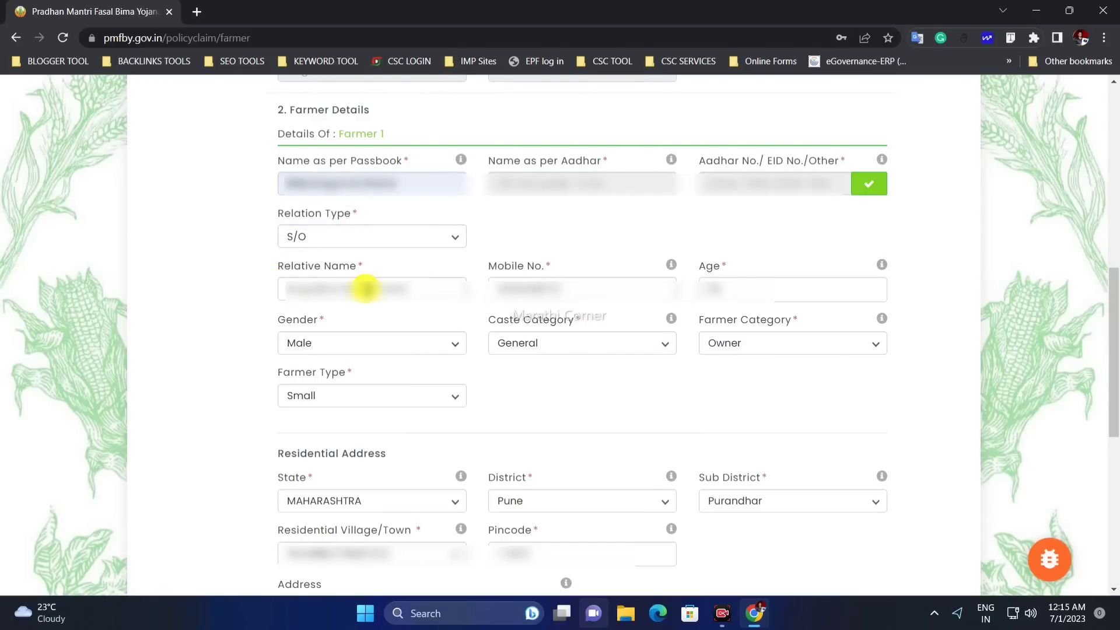
left_click(365, 289)
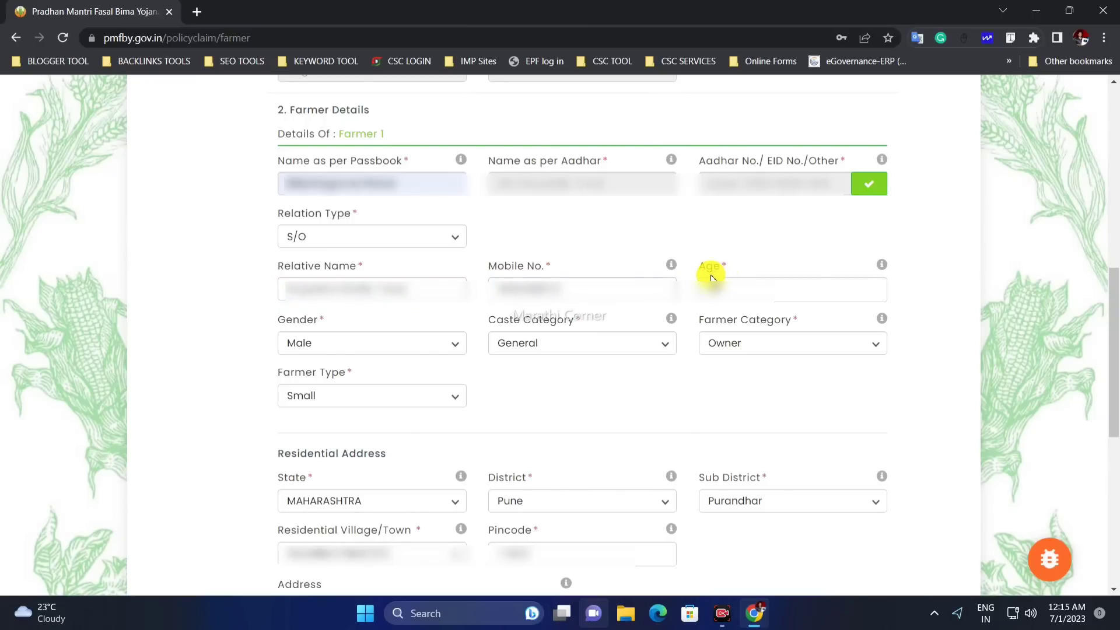
Check the farmer's age field, and confirm Male as the gender and General as the caste category.
left_click(736, 288)
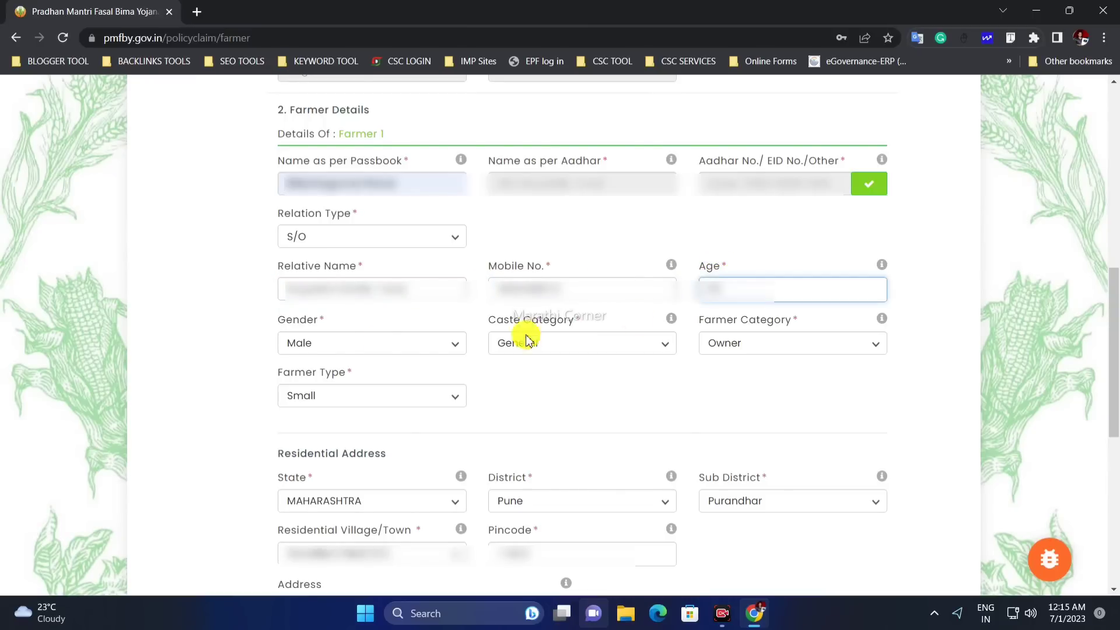
left_click(341, 344)
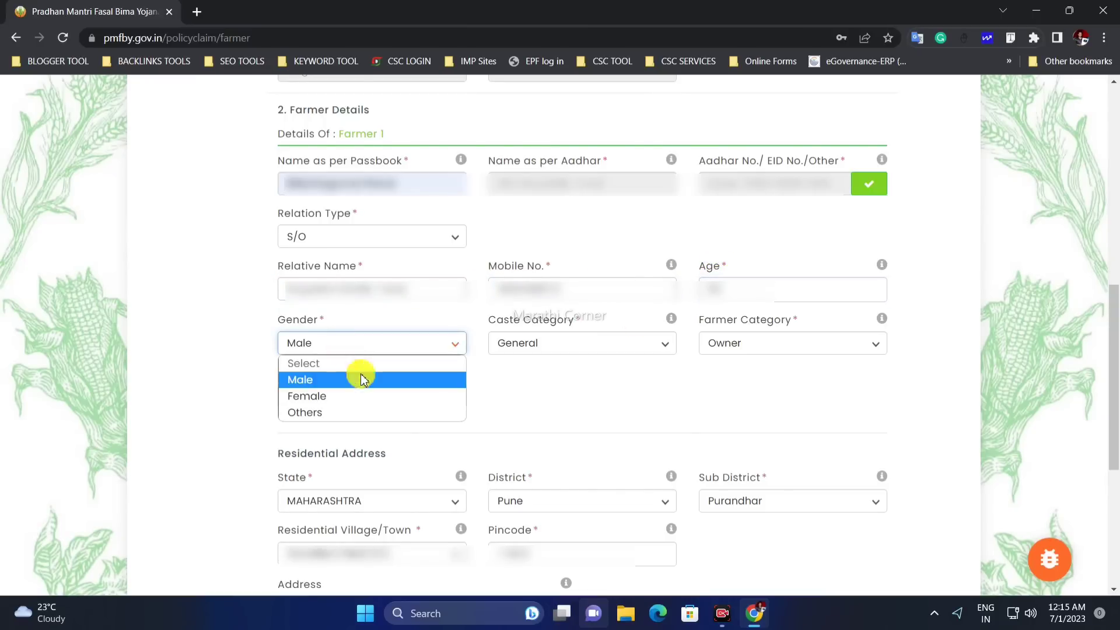
left_click(528, 373)
left_click_drag(542, 320, 574, 320)
left_click(562, 346)
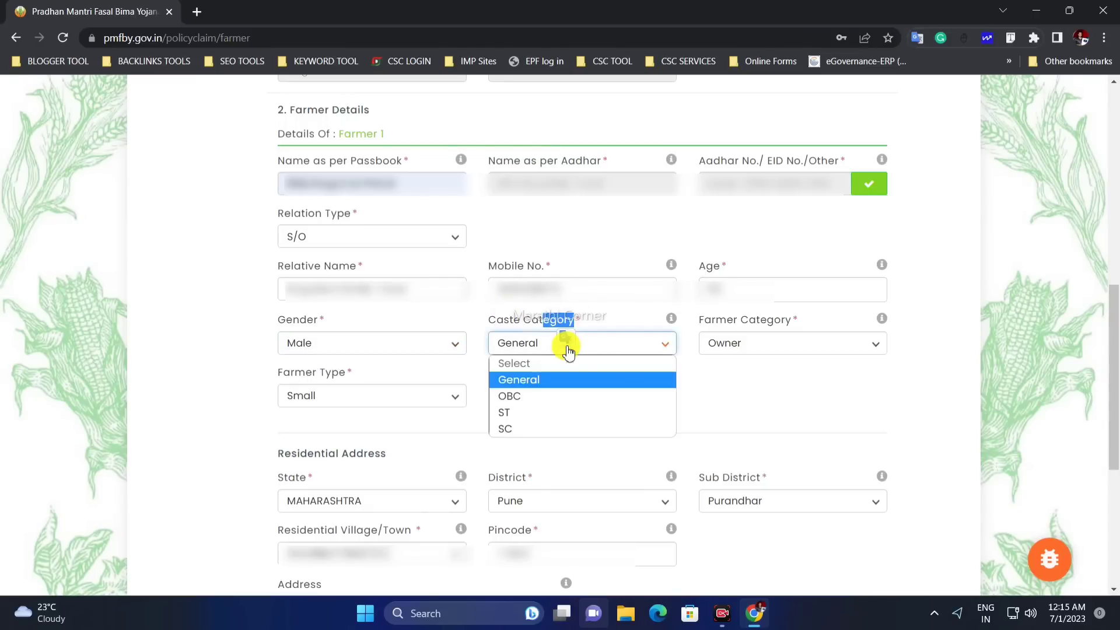
left_click(532, 379)
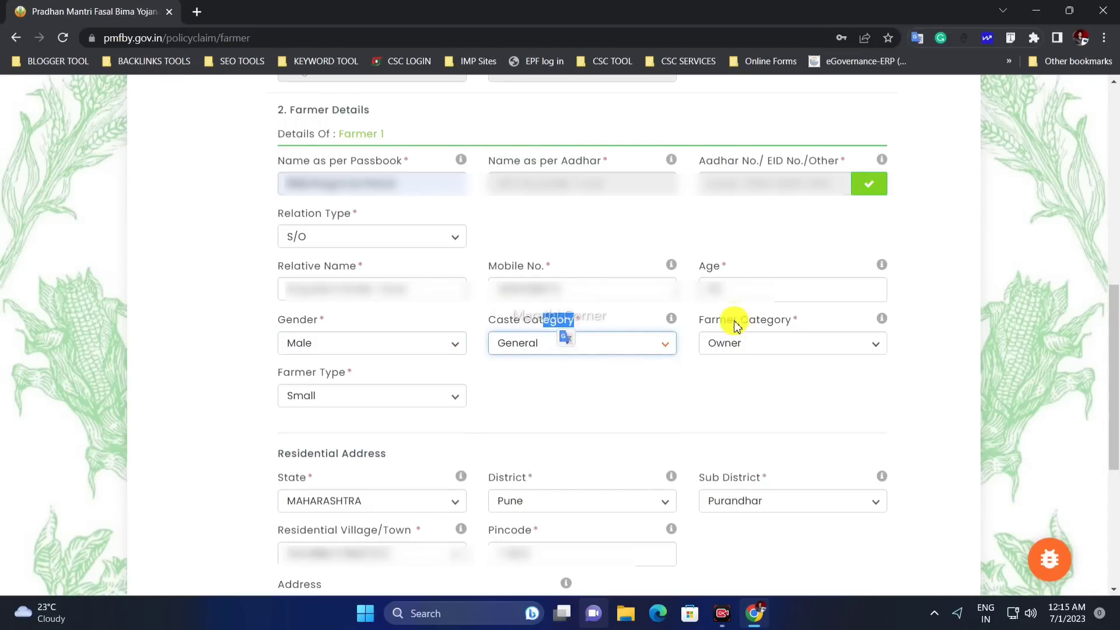
Try Tenant and Sharecropper as the farmer category, and set it back to Owner.
left_click(763, 345)
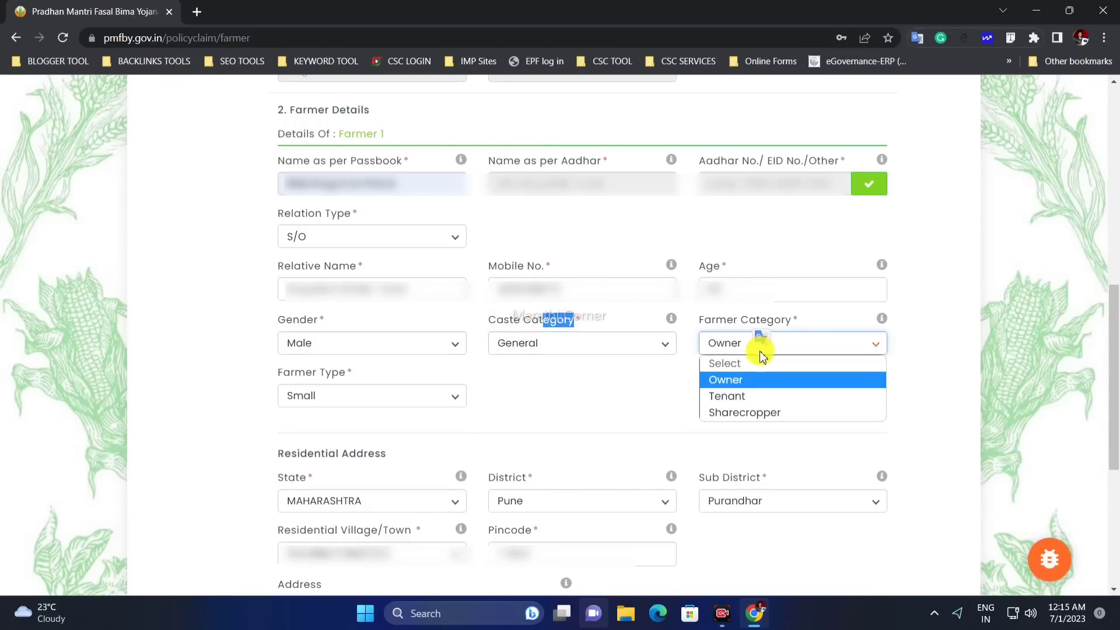
left_click(737, 381)
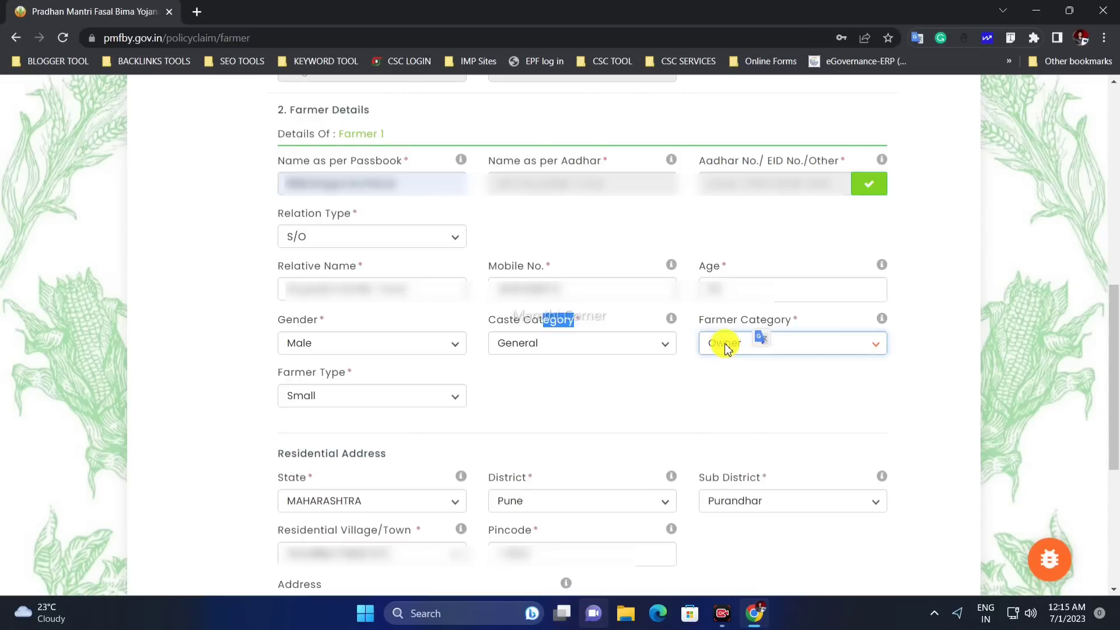
left_click(725, 350)
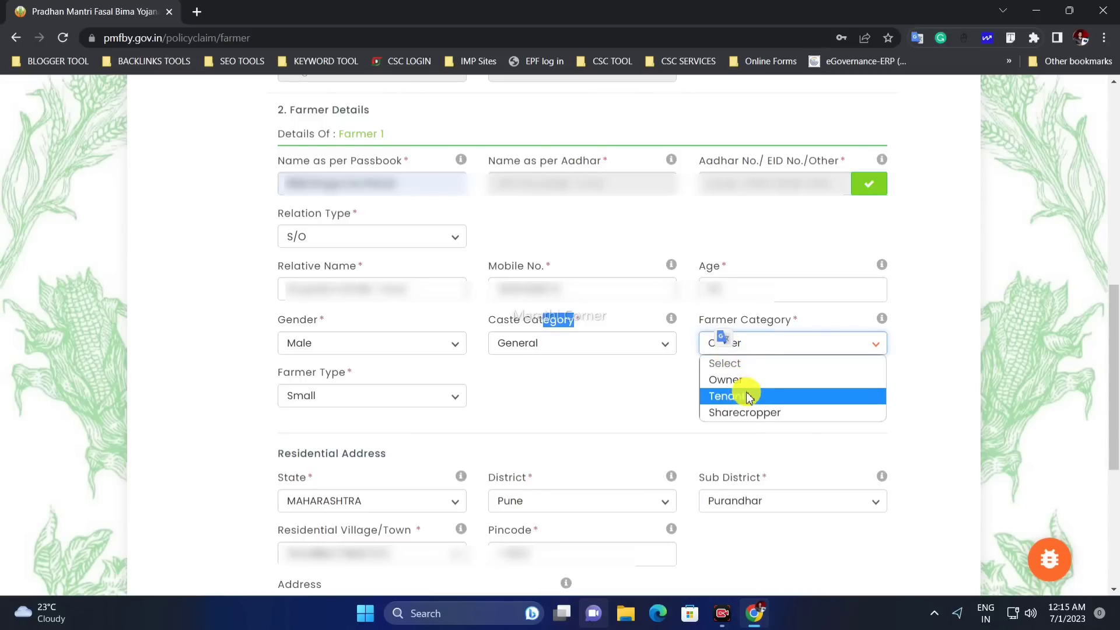
left_click(747, 396)
left_click(749, 345)
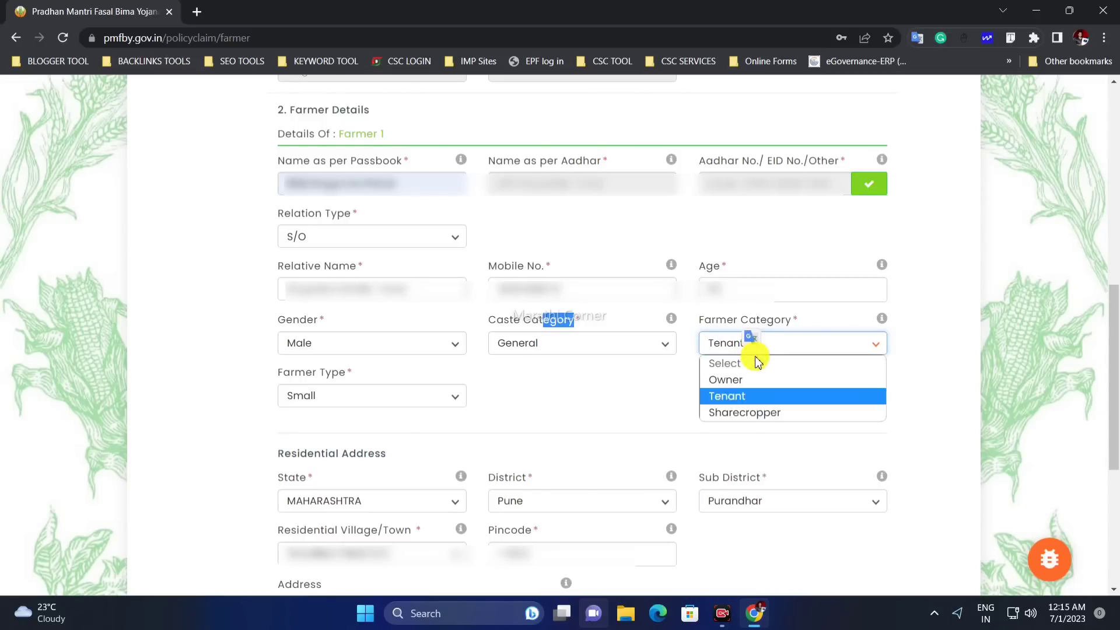
left_click(758, 412)
left_click(716, 353)
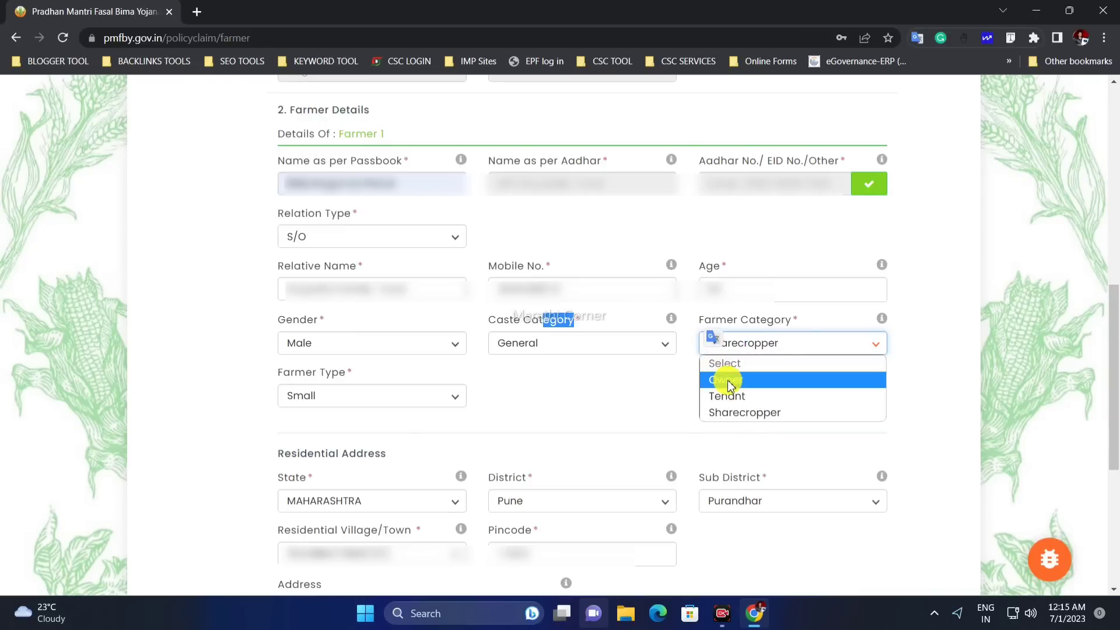
left_click(727, 379)
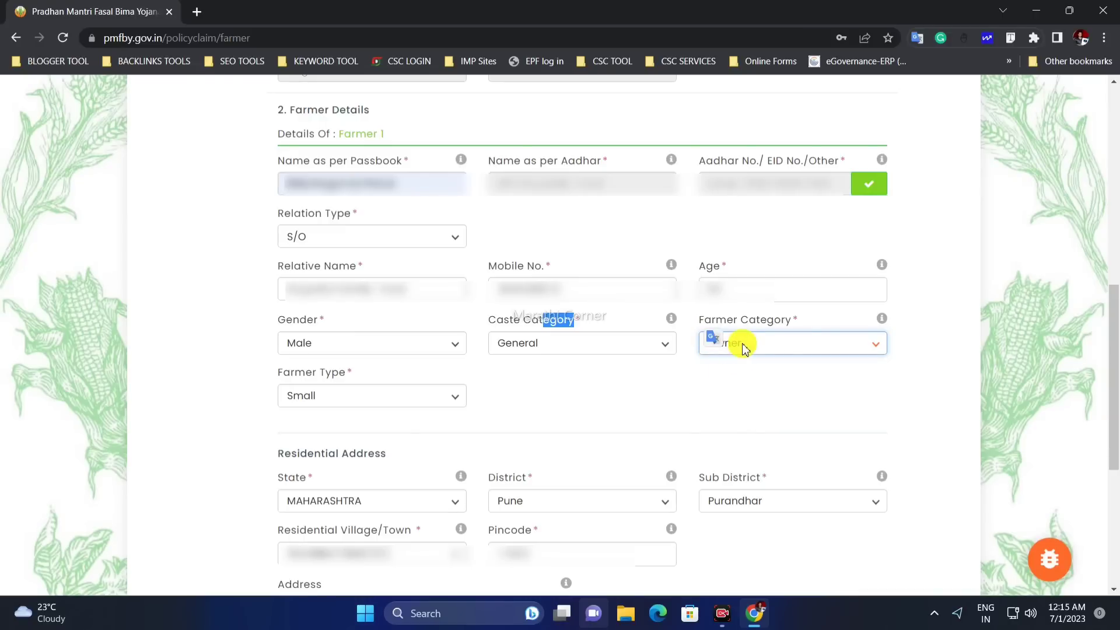
left_click(740, 344)
left_click(756, 413)
left_click(727, 349)
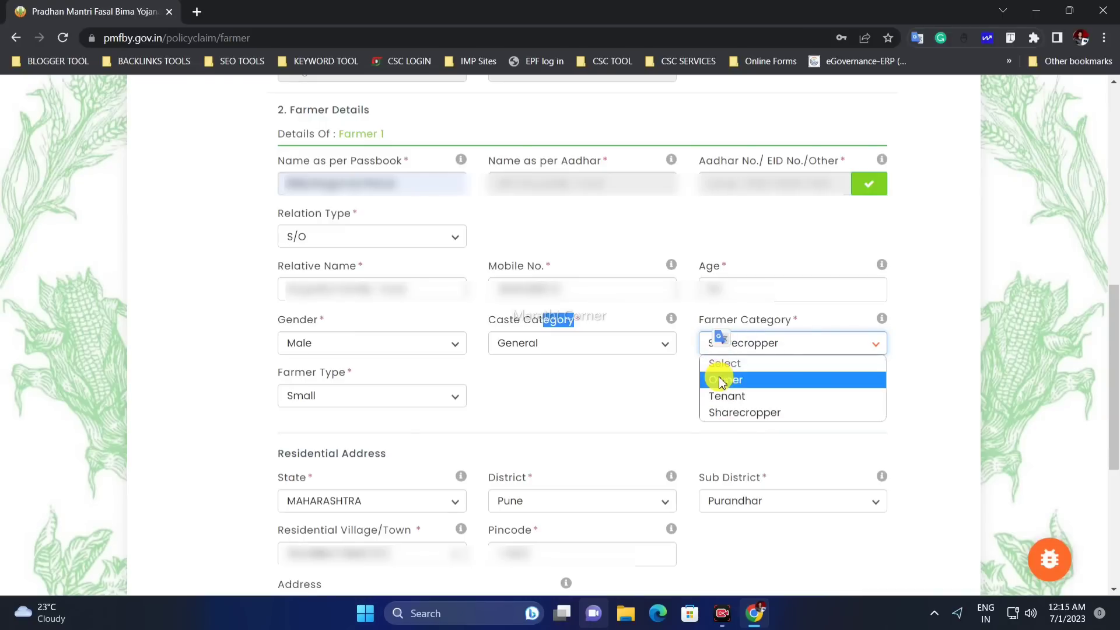
left_click(723, 379)
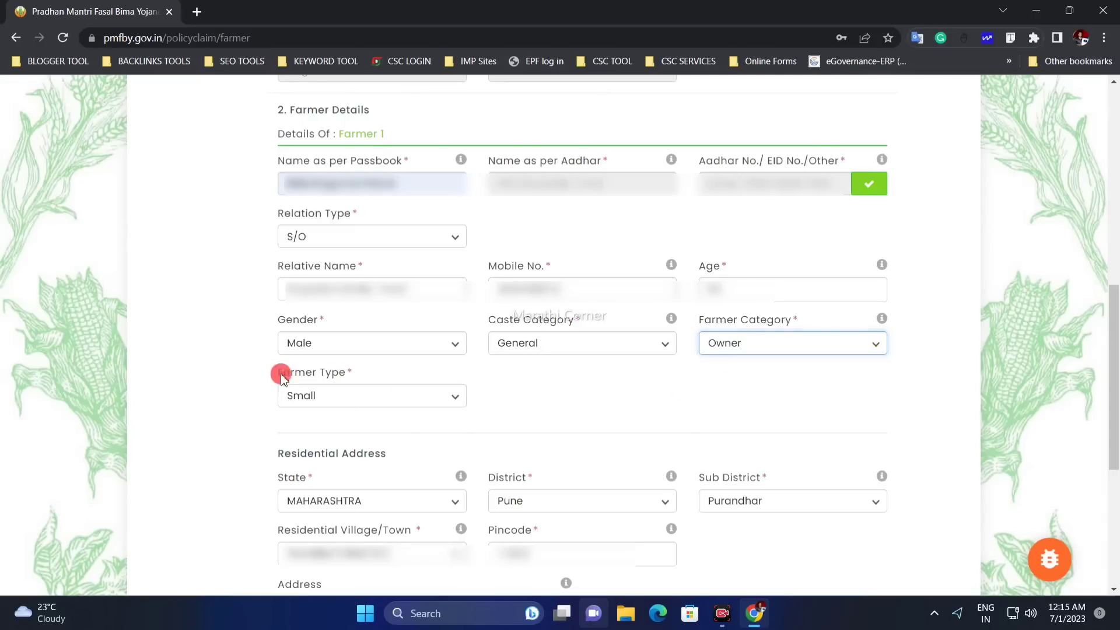
Try the other farmer type options, including Other, and set the farmer type back to Small.
left_click_drag(279, 371, 325, 374)
left_click(393, 396)
left_click(376, 448)
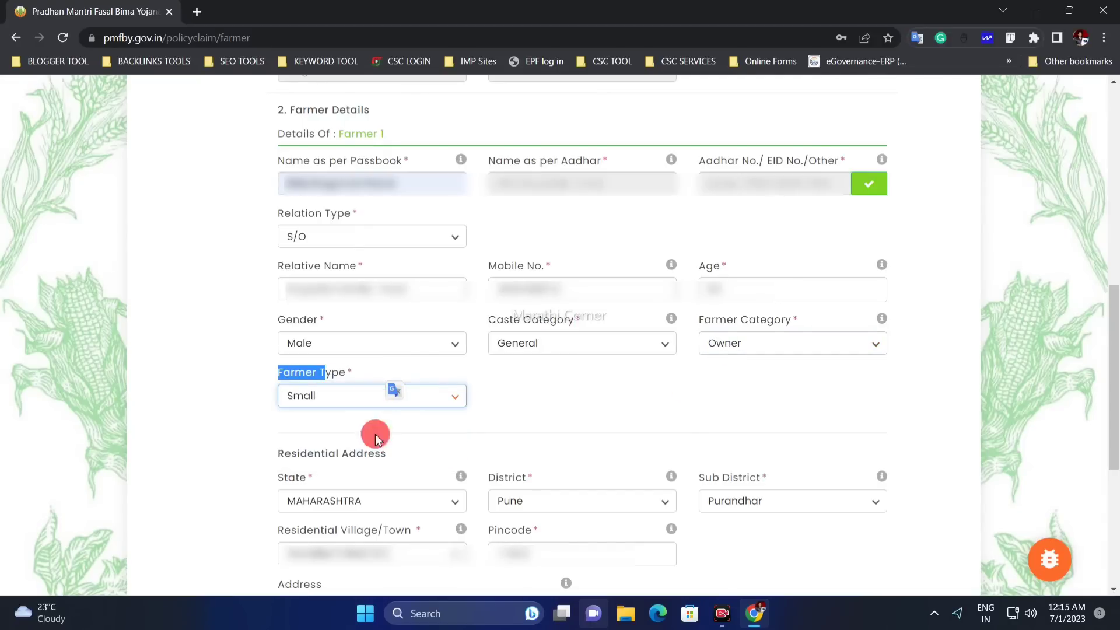
left_click(359, 397)
left_click(359, 465)
left_click(350, 396)
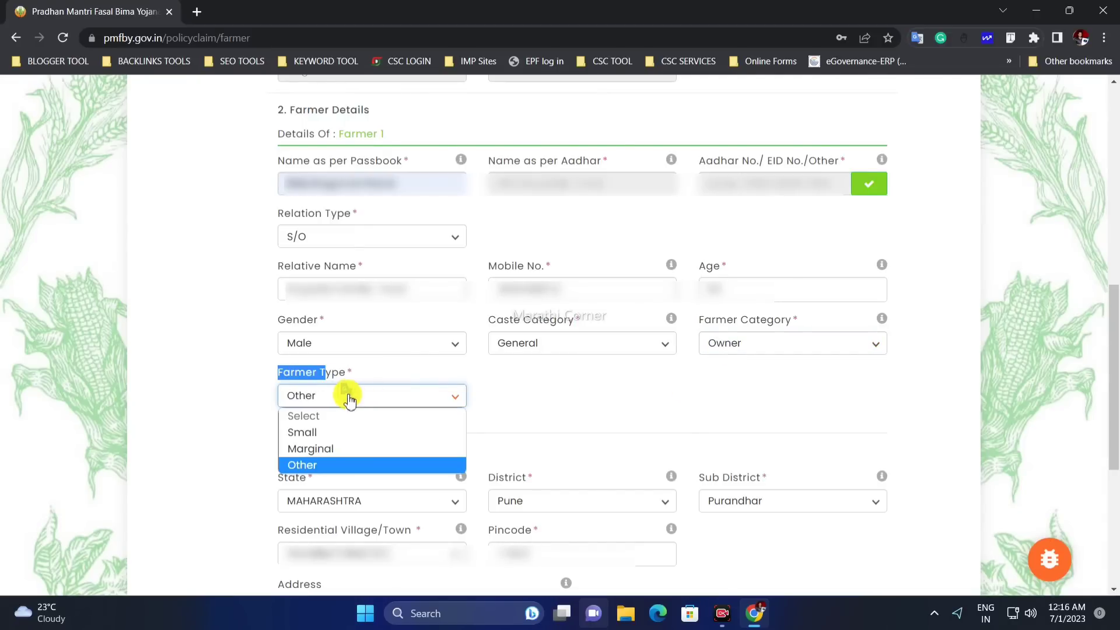
left_click(327, 432)
left_click(578, 414)
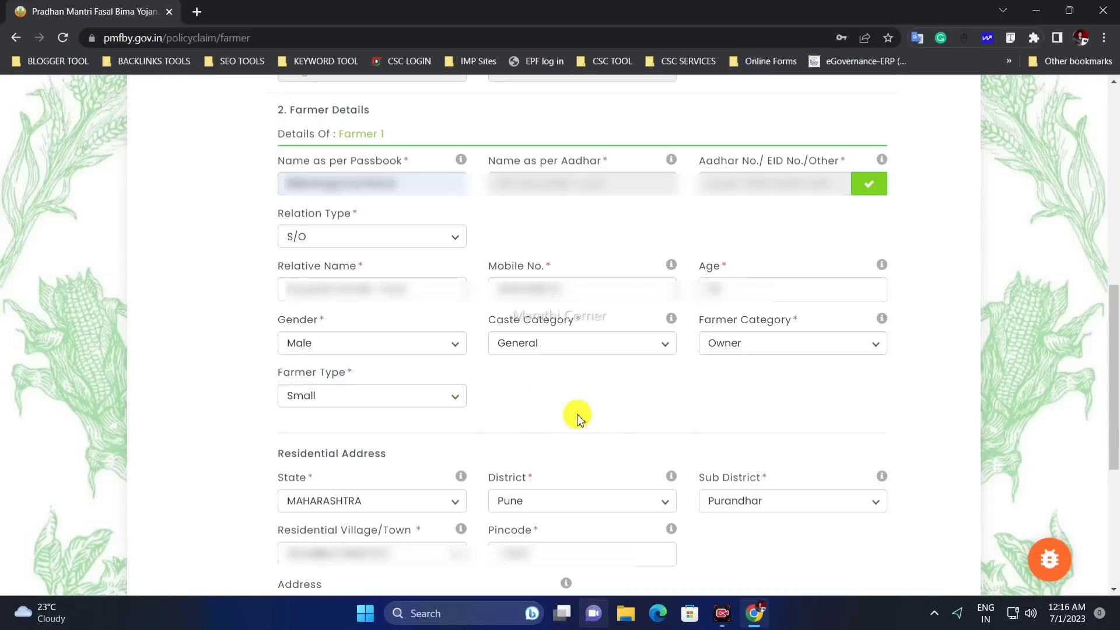
Examine the residential address fields for state, district, sub-district, village and pincode.
left_click_drag(280, 454, 376, 458)
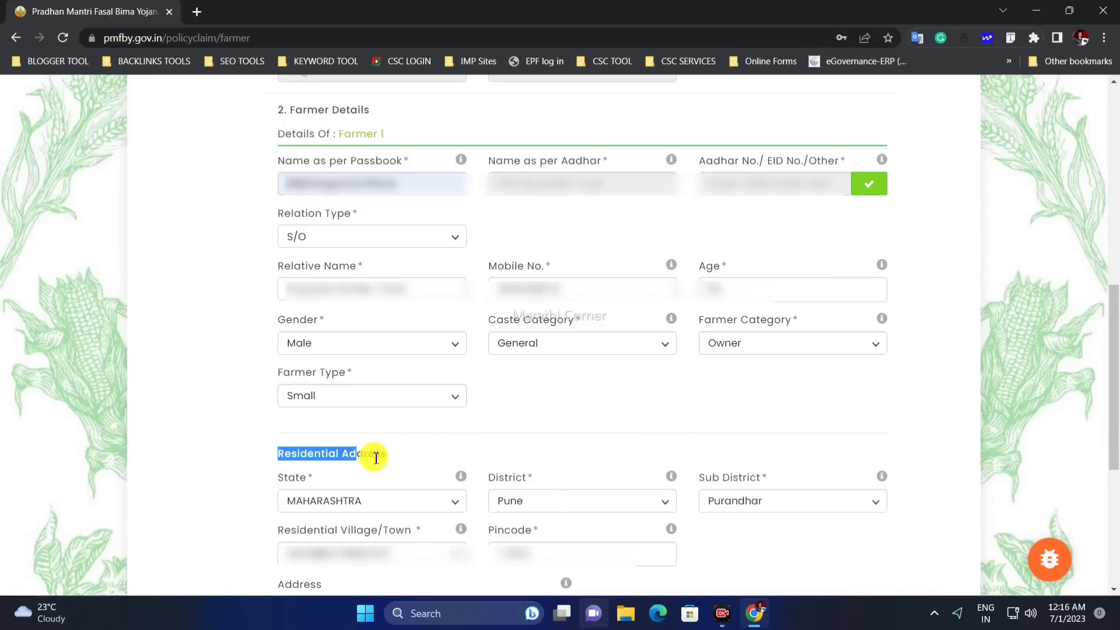
left_click(400, 460)
left_click(393, 503)
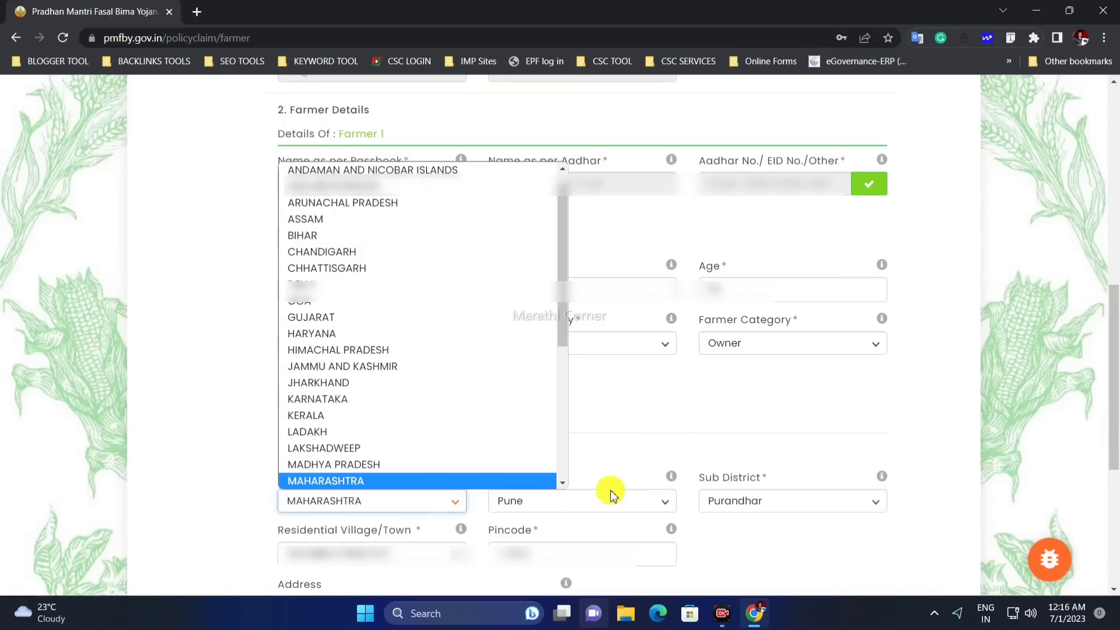
left_click(596, 500)
key("Down")
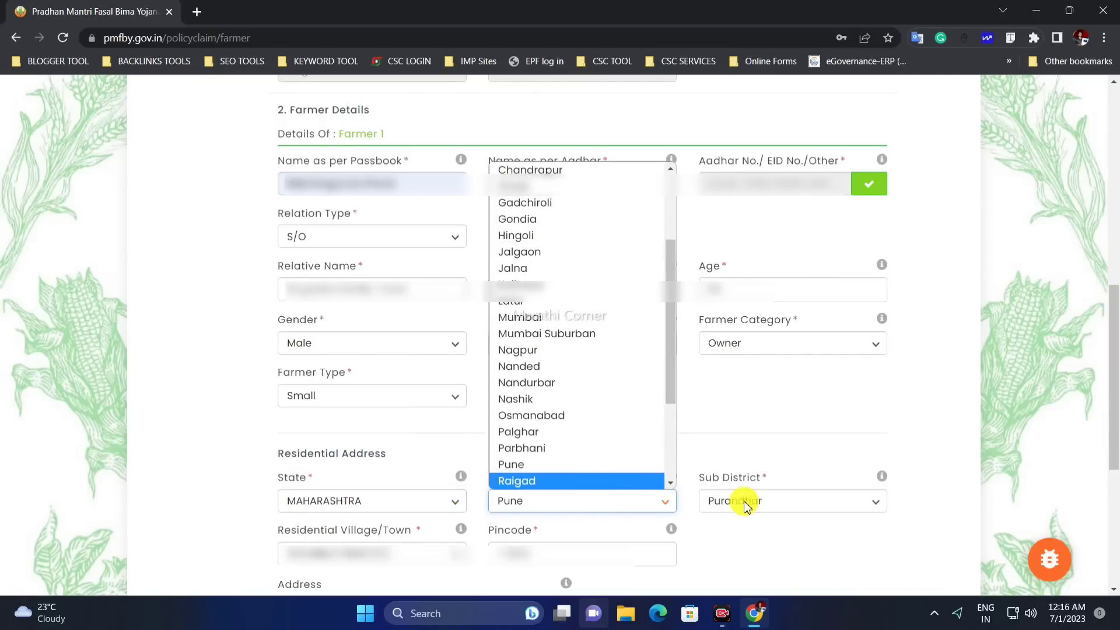
left_click(738, 503)
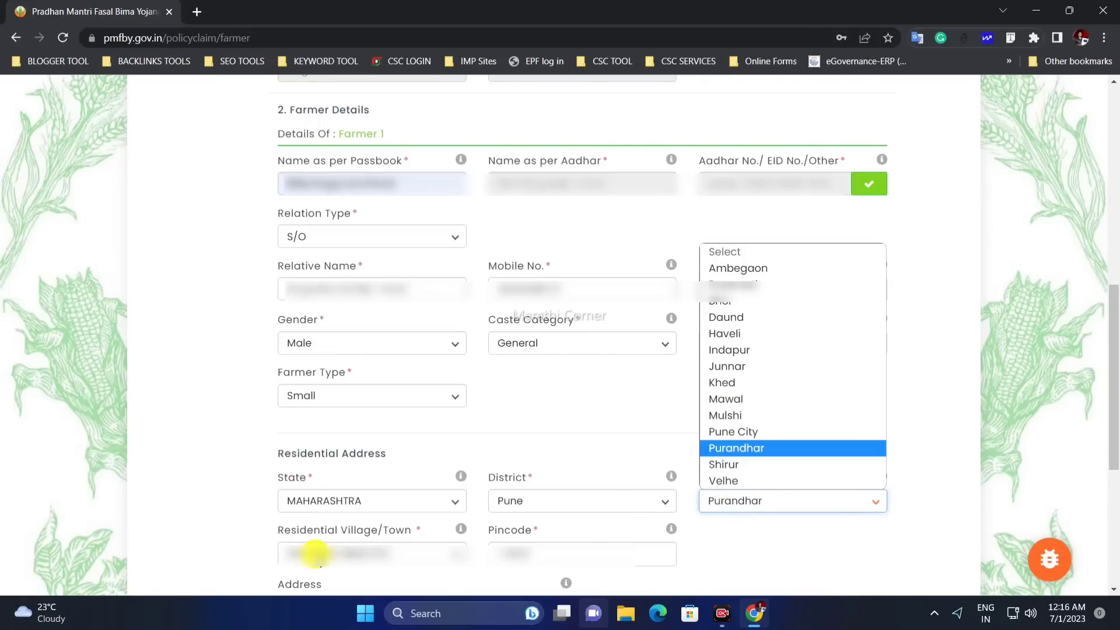
left_click(326, 554)
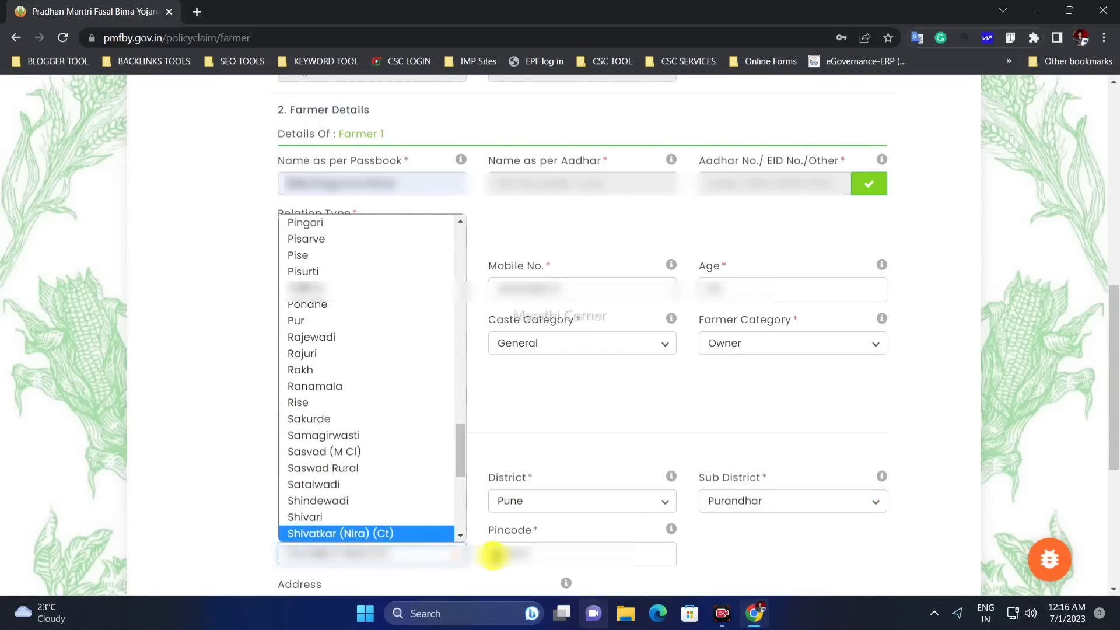
left_click(496, 556)
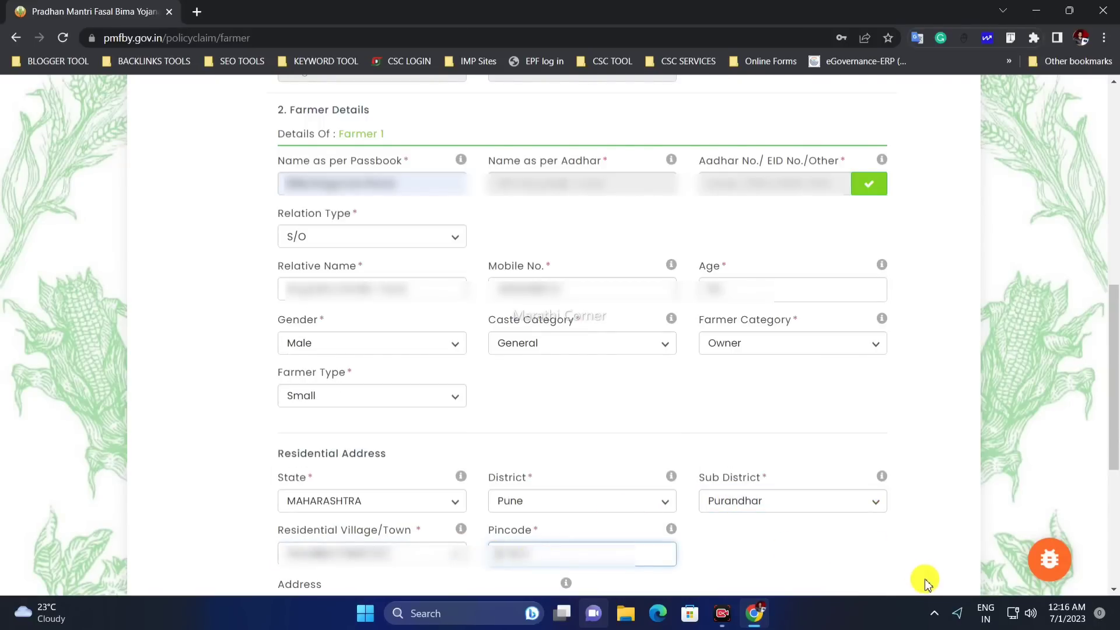
Fill in the nominee's name and age, select S/O as the nominee relationship, and check the saved address suggestions.
scroll(928, 584, "down", 8)
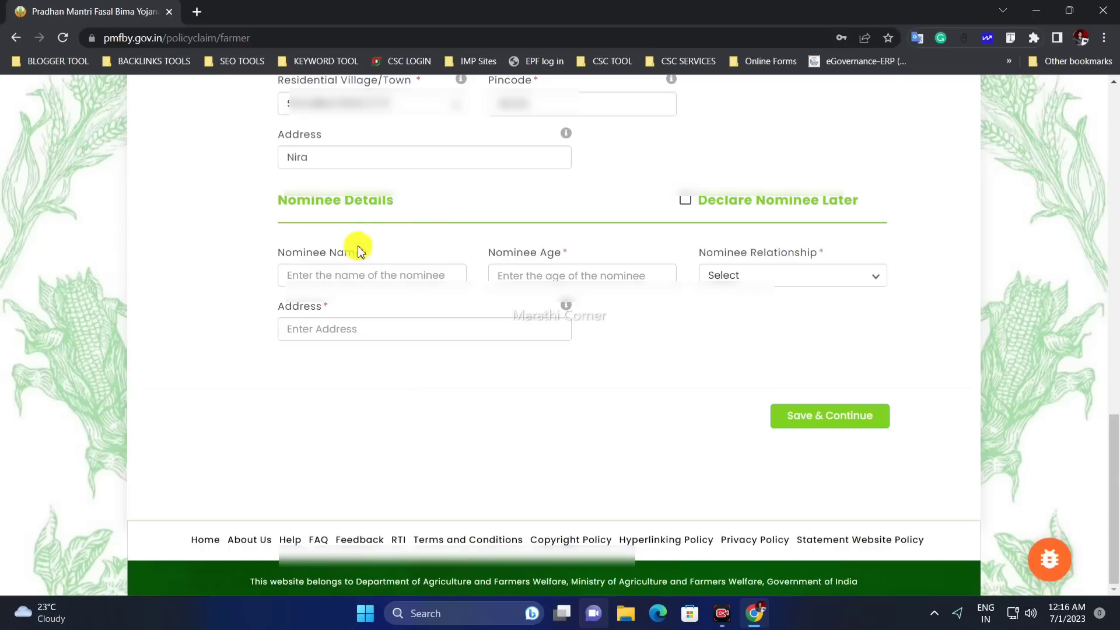
left_click(332, 273)
left_click(417, 308)
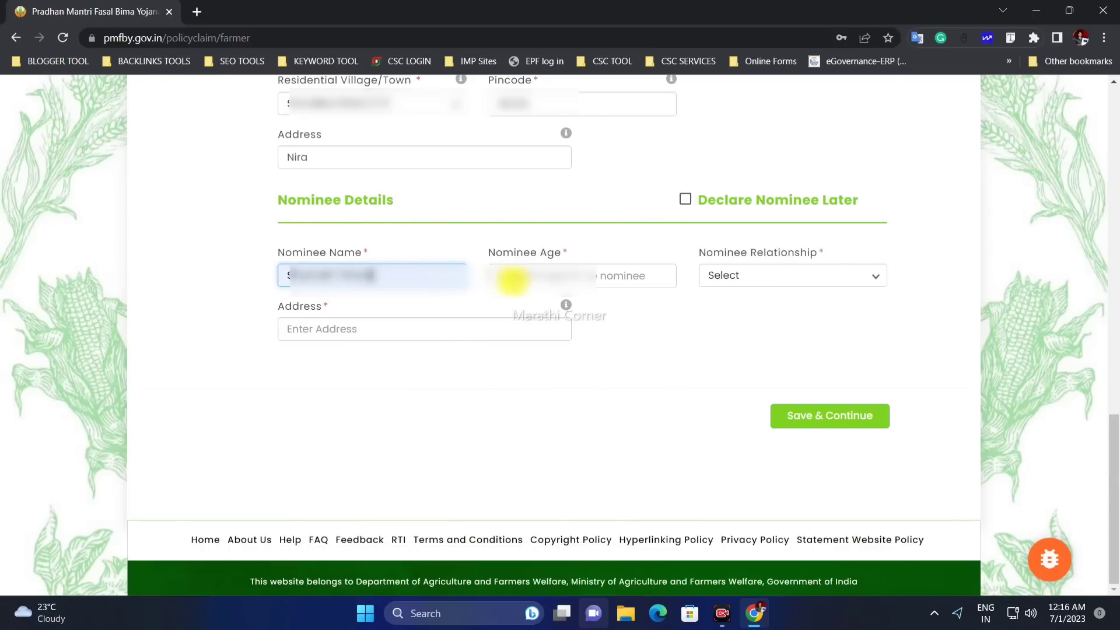
left_click(534, 279)
left_click(579, 305)
left_click(724, 276)
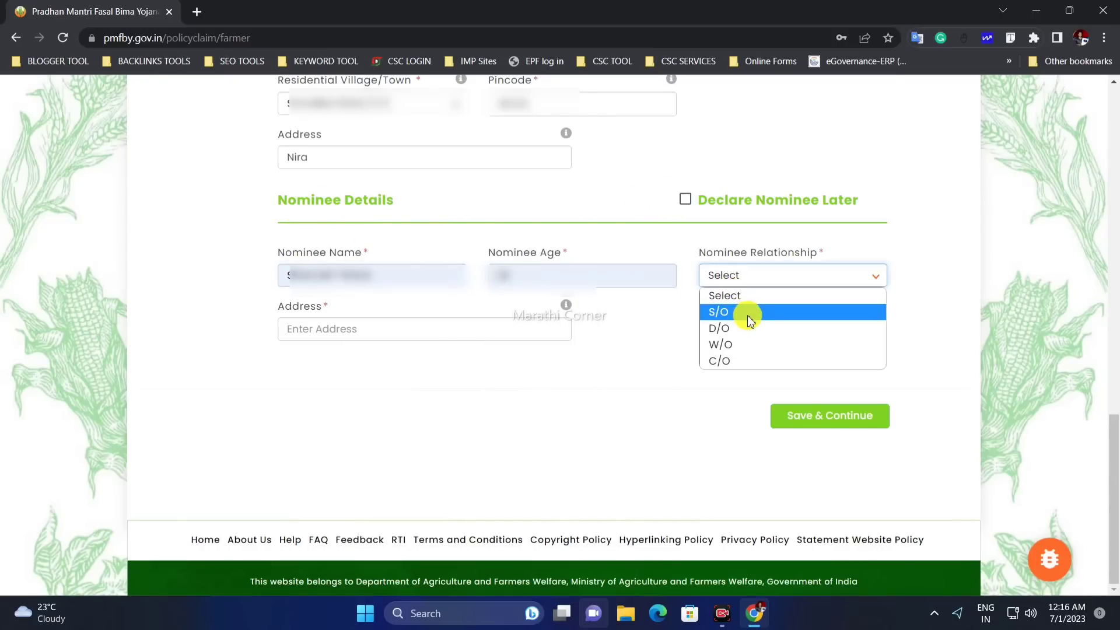
left_click(744, 312)
left_click(444, 326)
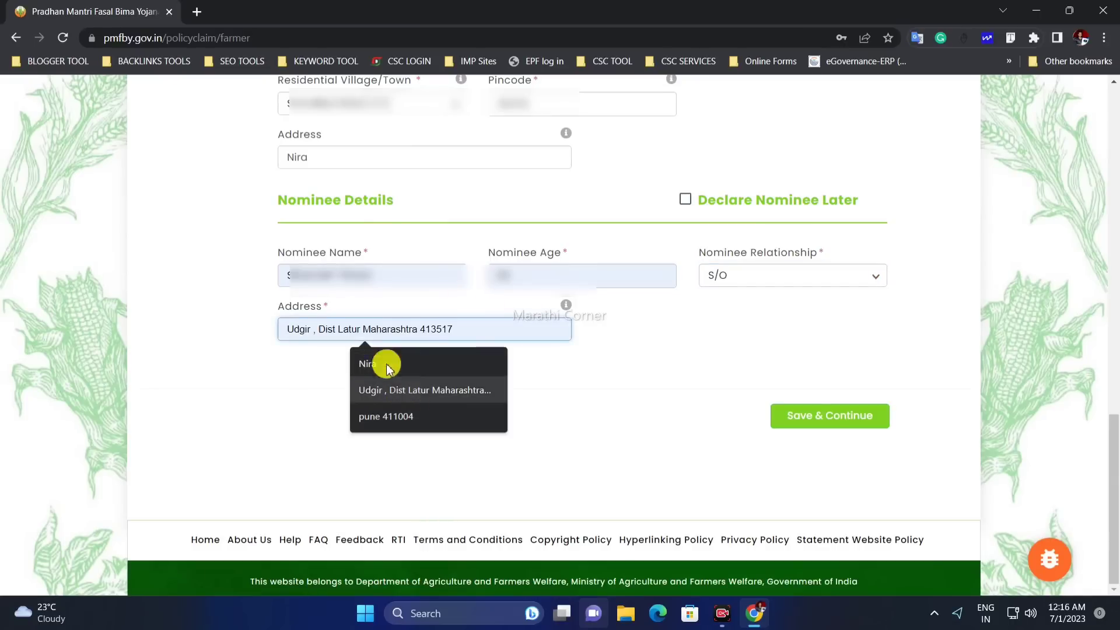
left_click(312, 364)
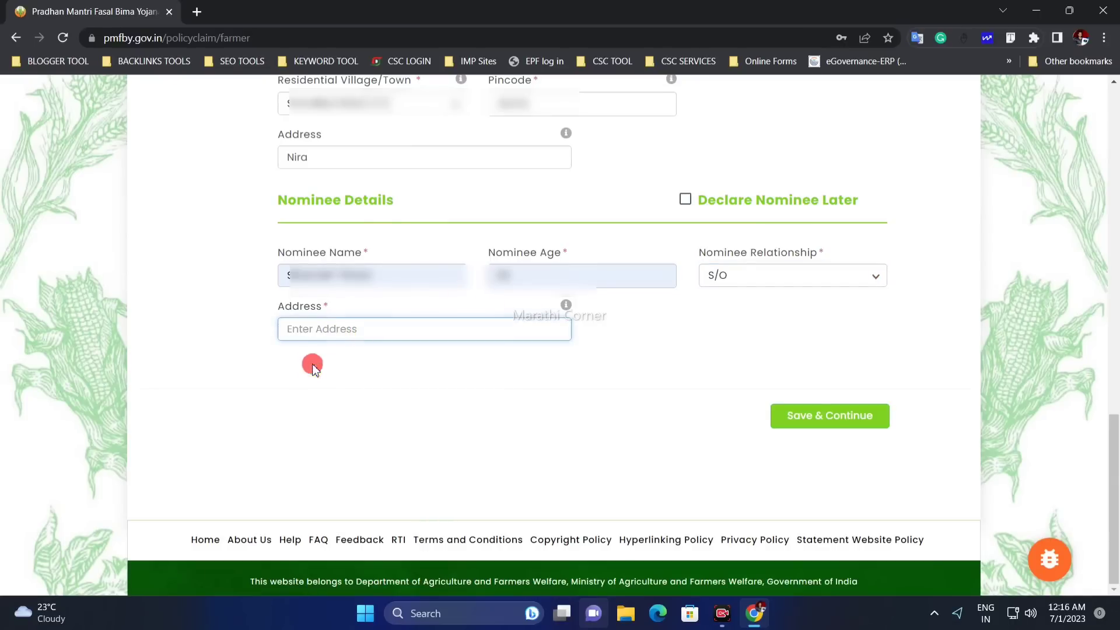
Choose to declare the nominee later, and save the farmer details to continue to the crop details.
double_click(359, 202)
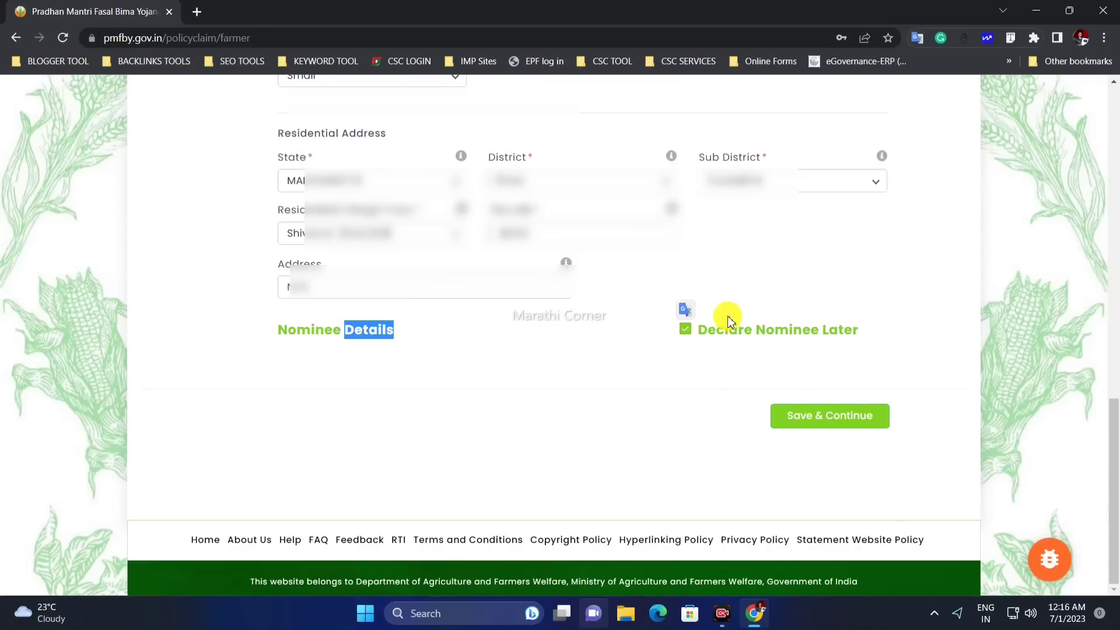
left_click(818, 426)
Look over the crop details and application documents sections of the farmer application form.
scroll(805, 461, "up", 3)
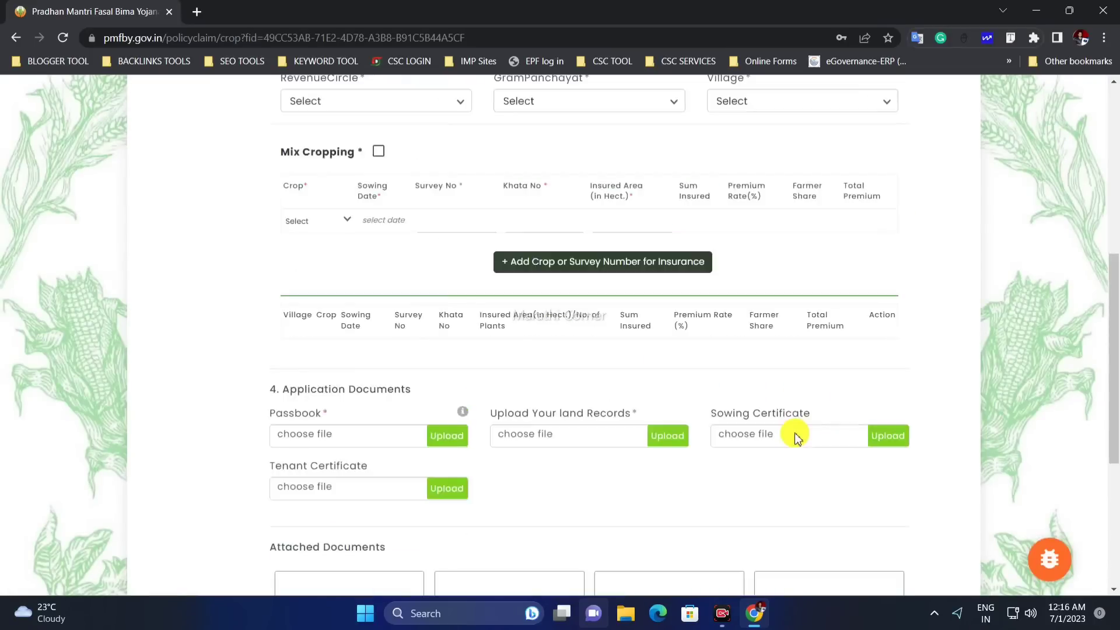
scroll(795, 433, "up", 7)
scroll(745, 320, "down", 4)
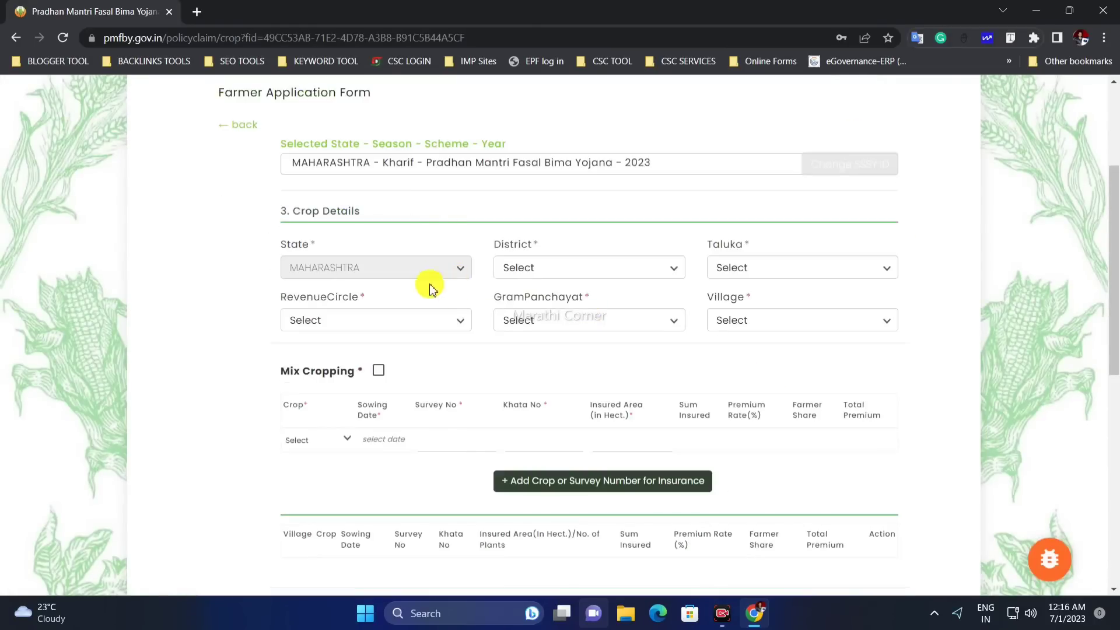
left_click_drag(279, 215, 356, 216)
scroll(380, 212, "down", 1)
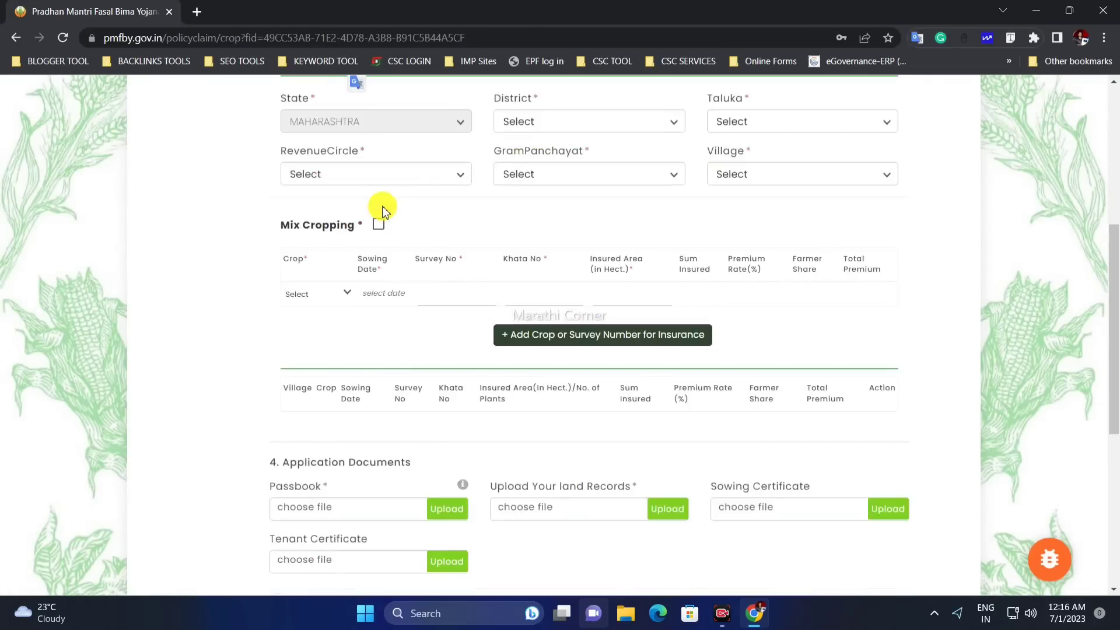
scroll(392, 187, "up", 1)
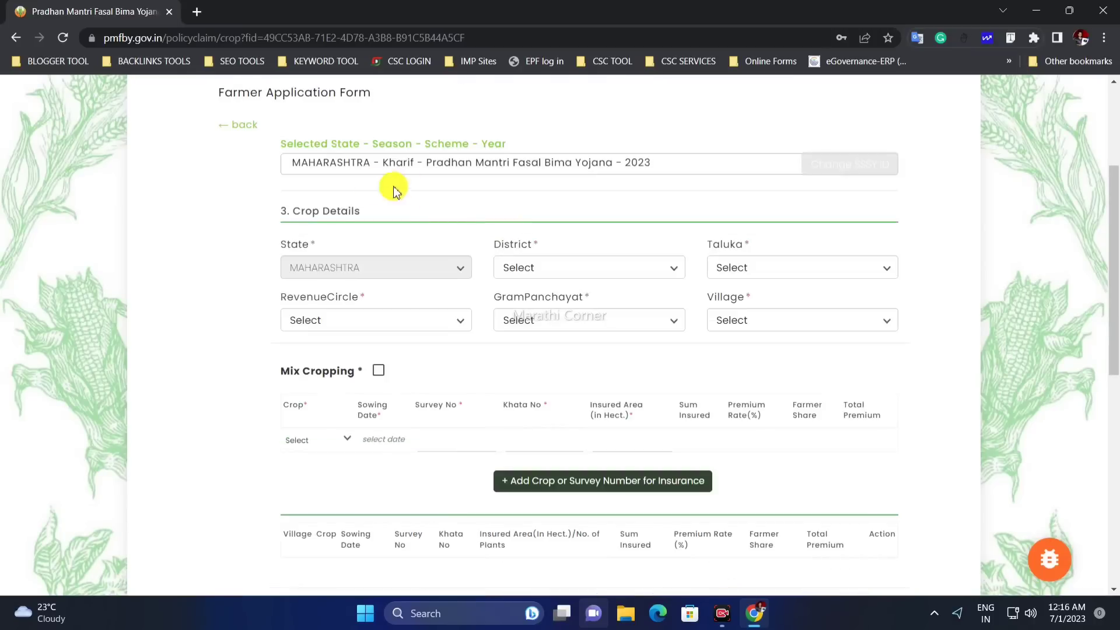
left_click_drag(292, 211, 384, 217)
left_click(447, 236)
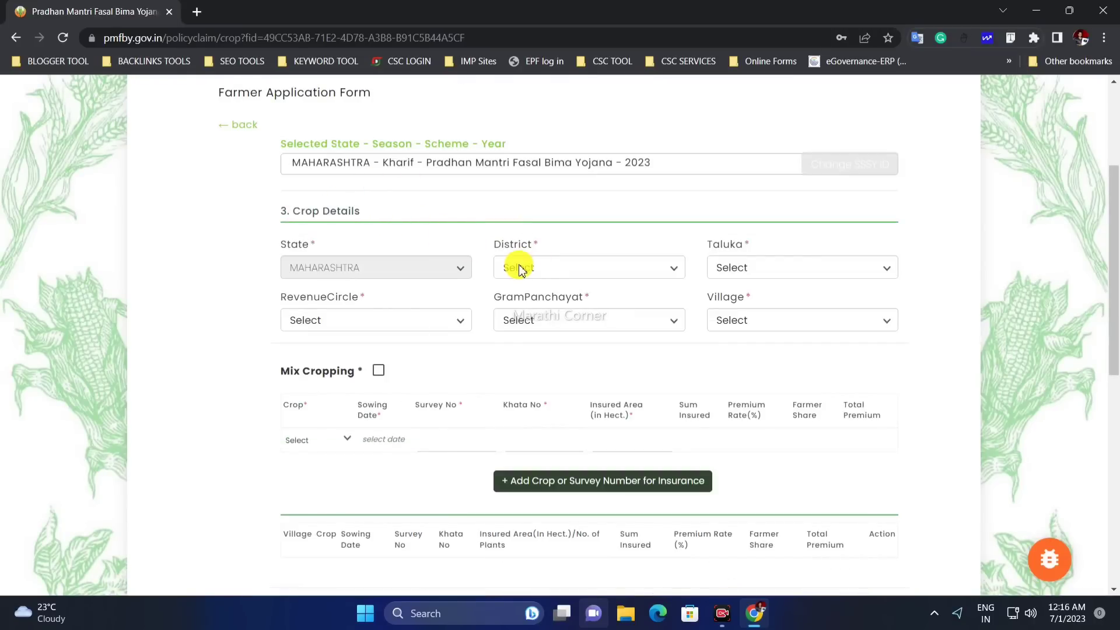
Set the crop location's district to Pune and its taluka to Purandhar.
left_click(521, 270)
type("pu")
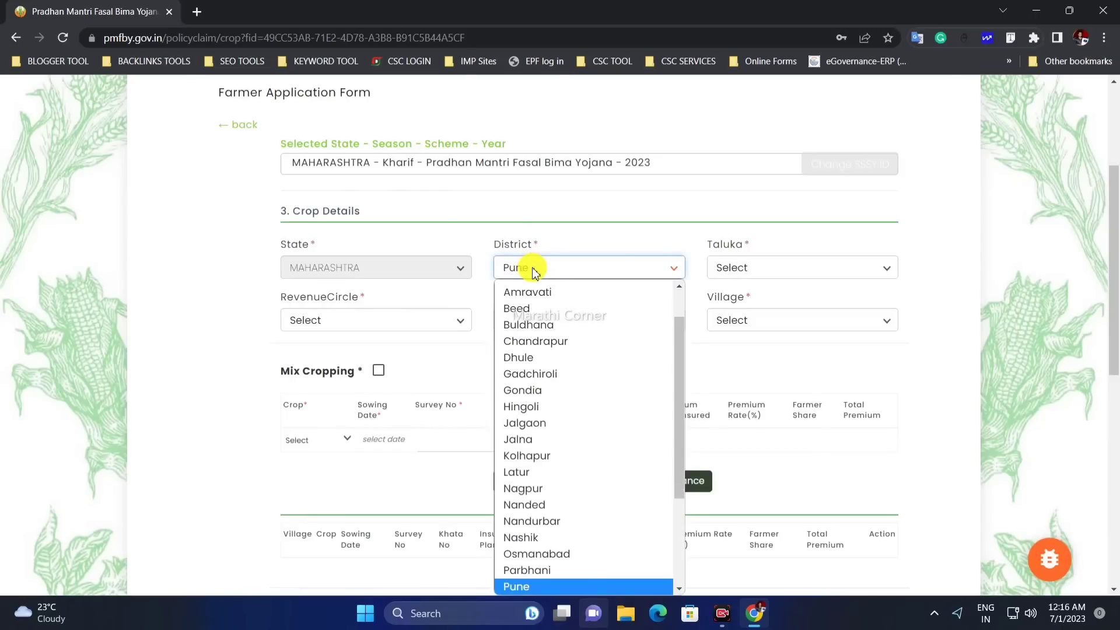
key("Return")
left_click(779, 269)
type("pu")
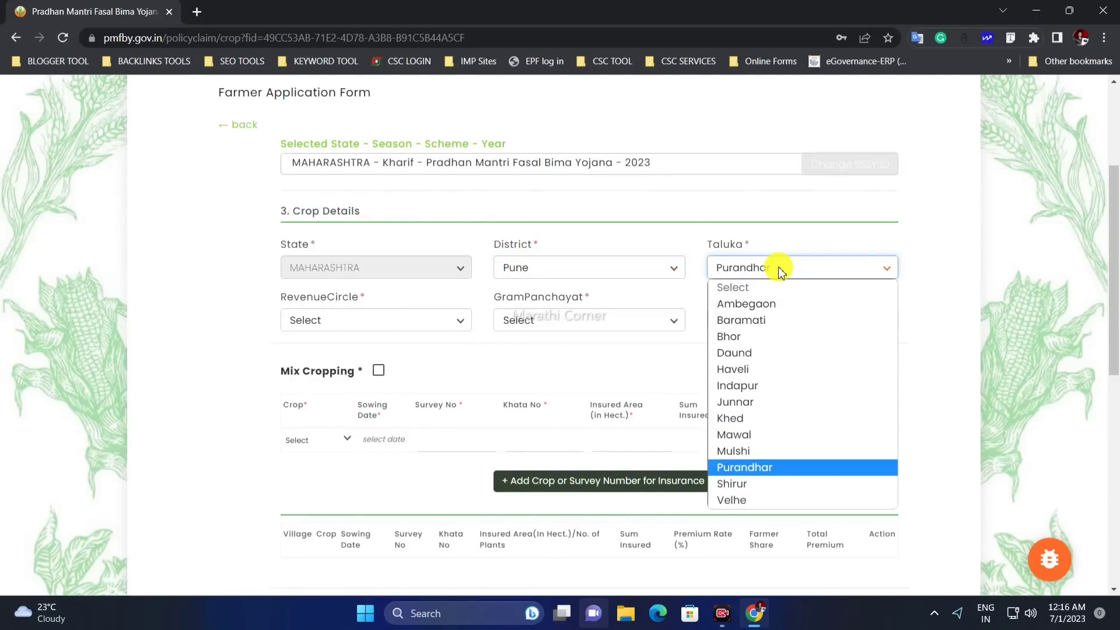
key("Return")
Set the crop location's revenue circle to Valha, gram panchayat to Valhe and village to Wagdarwadi.
left_click(295, 315)
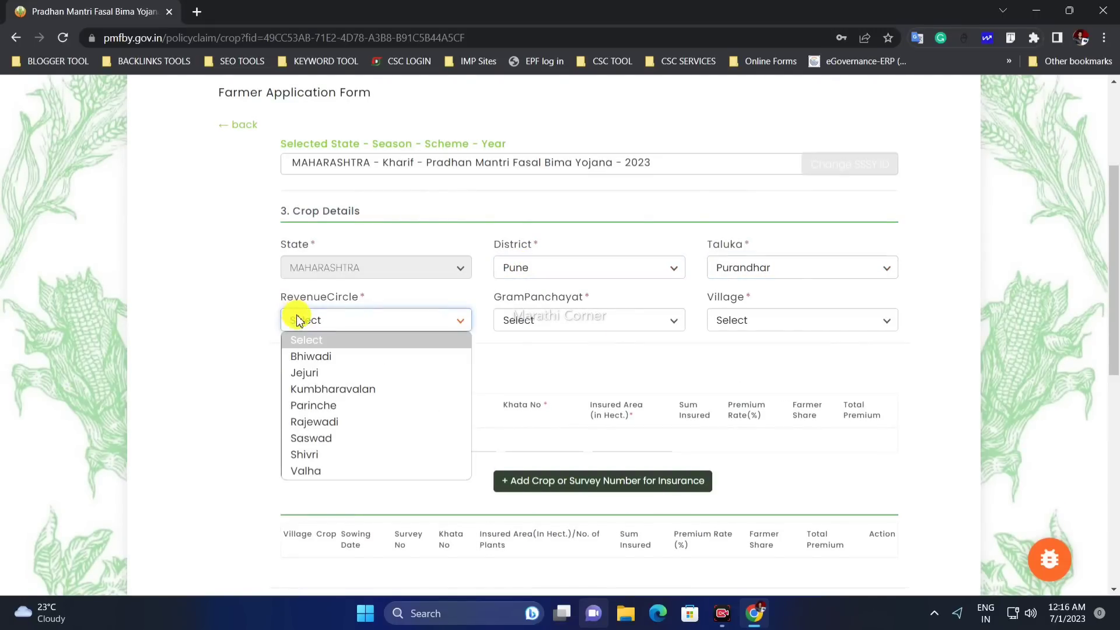
left_click(340, 468)
left_click(530, 322)
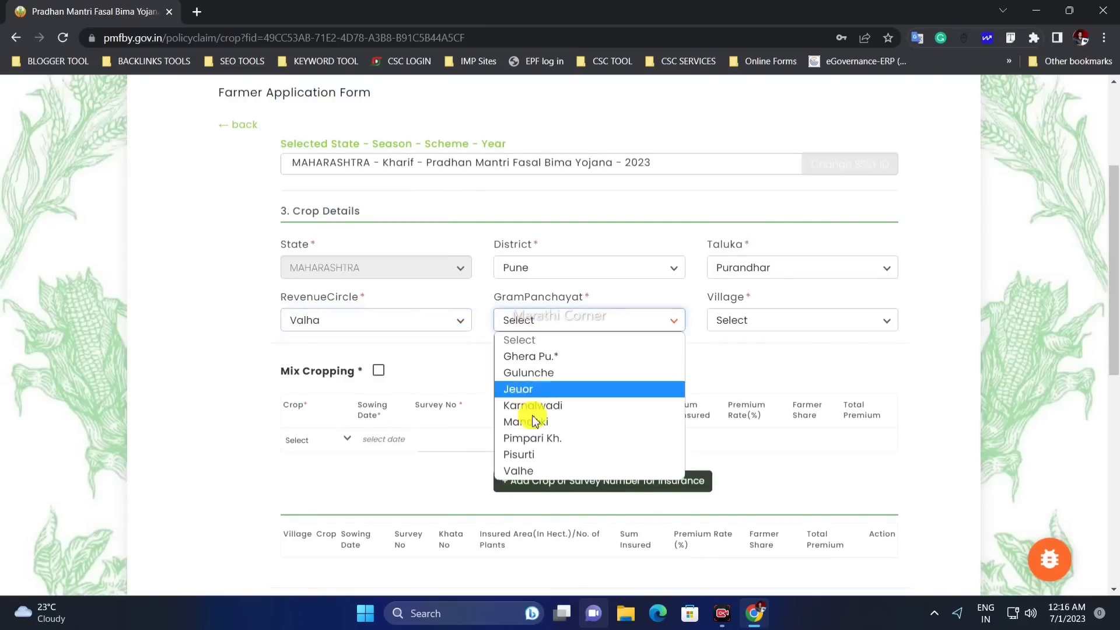
left_click(515, 470)
left_click(727, 320)
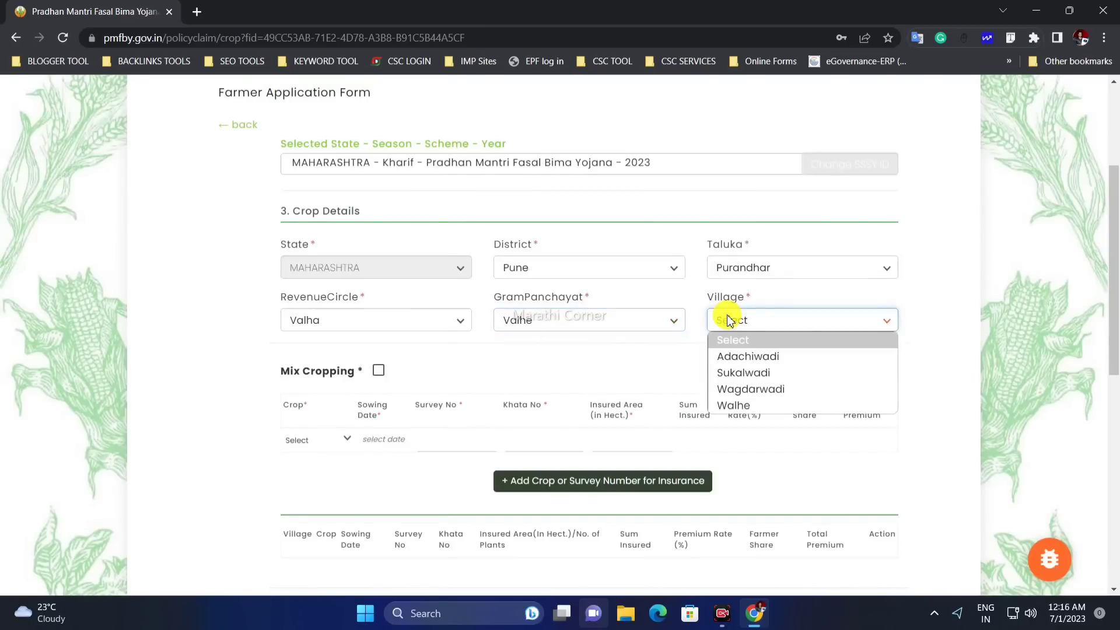
left_click(750, 388)
Enable mix cropping and choose Groundnut (Pea Nut) and Paddy (Dhan) as the crops.
scroll(549, 298, "down", 1)
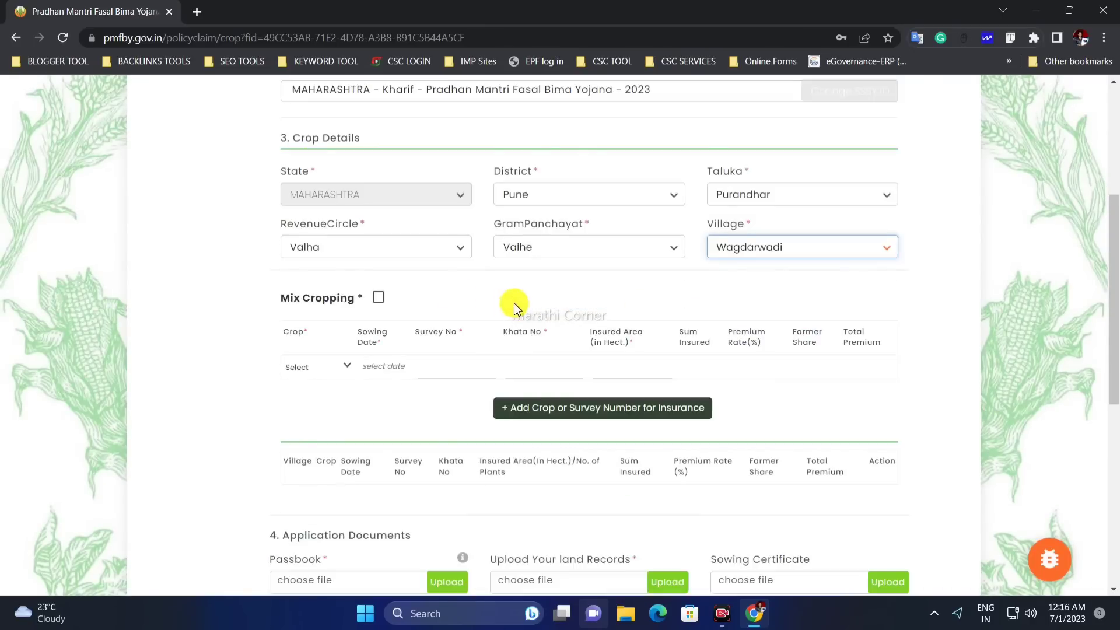
scroll(288, 275, "down", 1)
left_click_drag(280, 232, 370, 232)
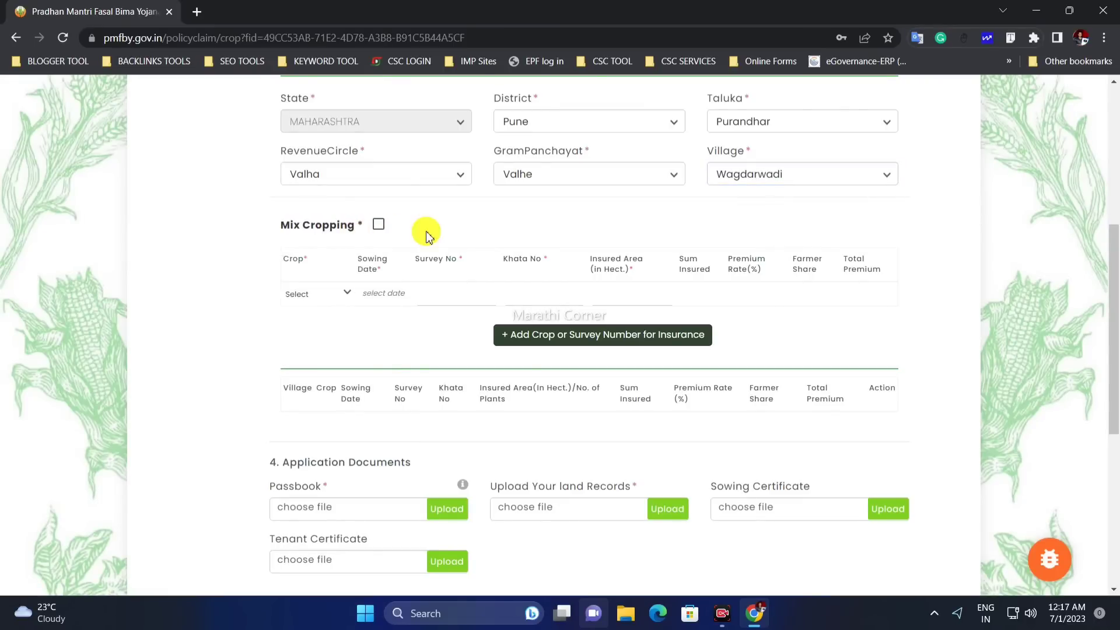
left_click(380, 226)
left_click_drag(268, 255, 380, 256)
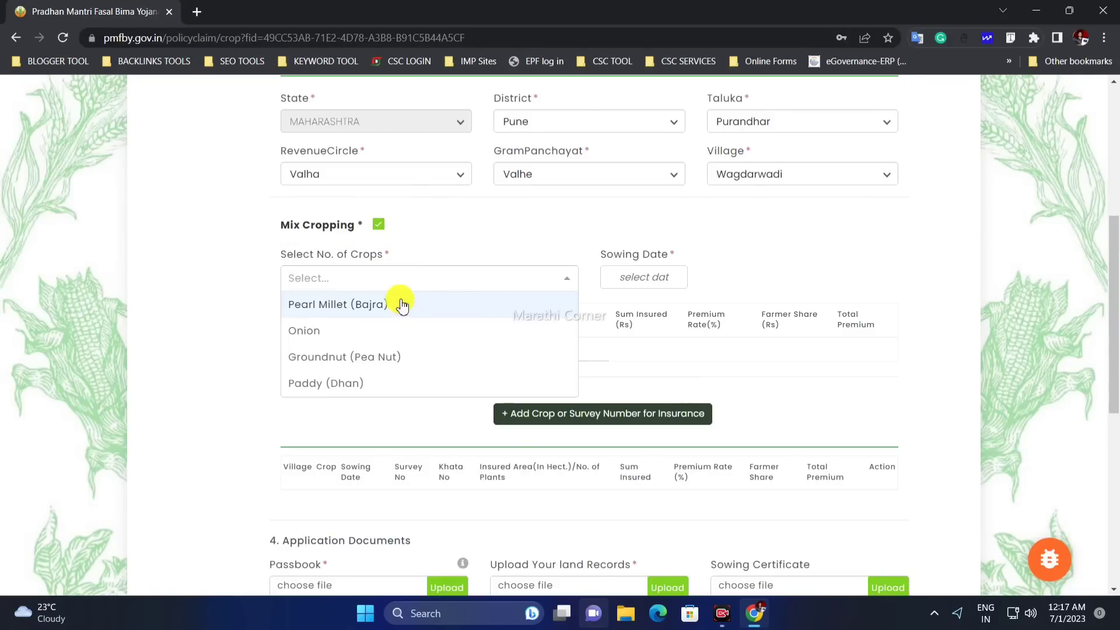
left_click(380, 356)
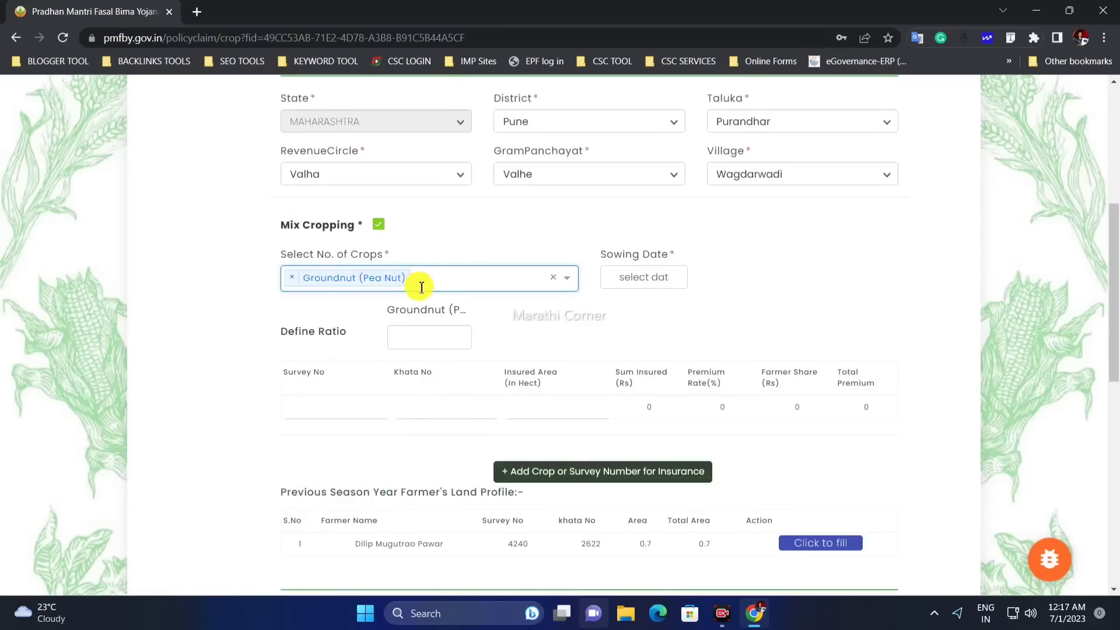
left_click(421, 286)
left_click(395, 354)
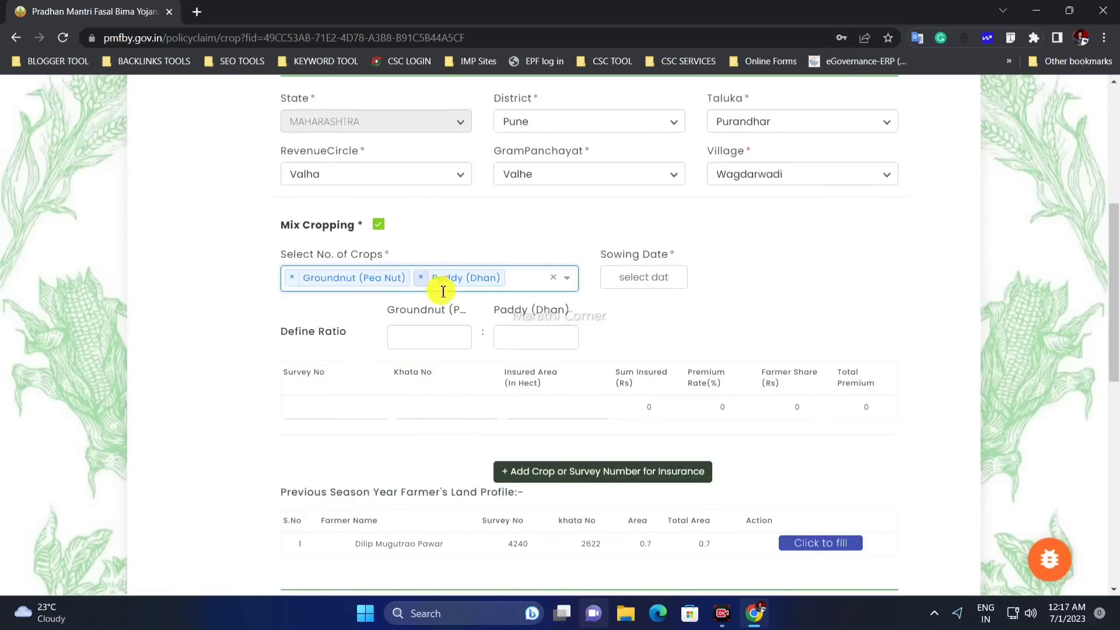
left_click(465, 263)
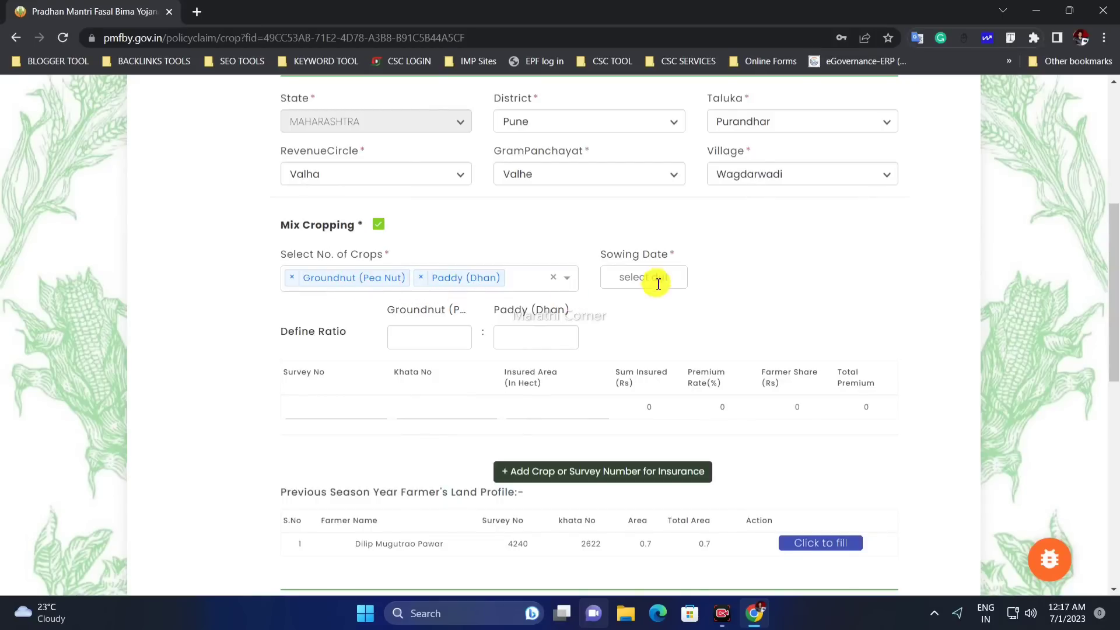
Set the sowing date of the mixed crops to 15 July 2023.
left_click_drag(607, 263, 670, 257)
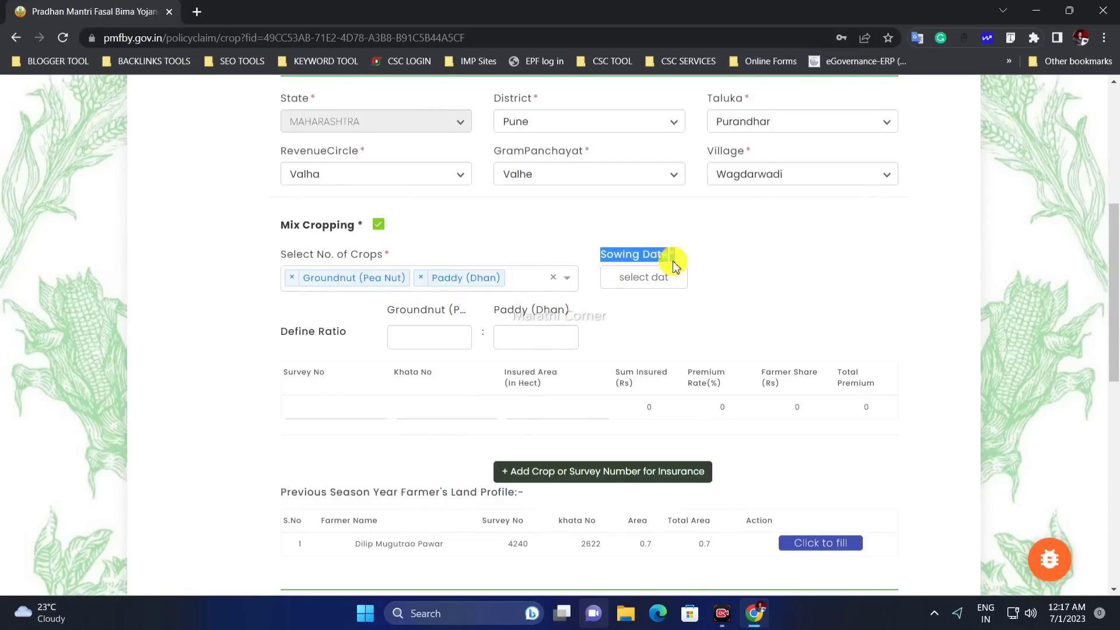
left_click(637, 280)
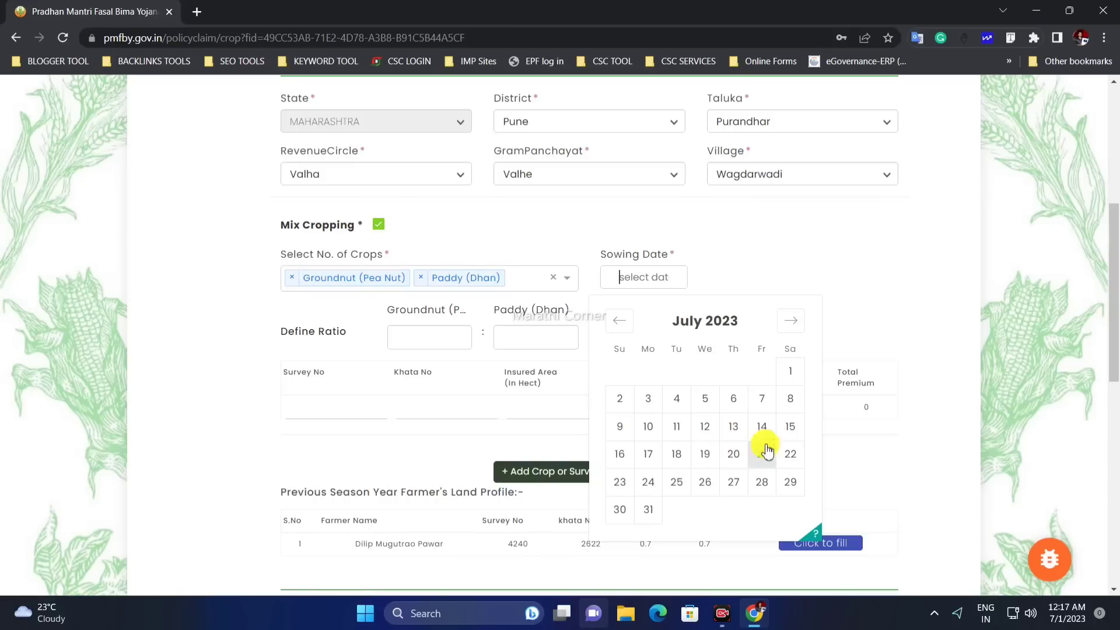
left_click(790, 427)
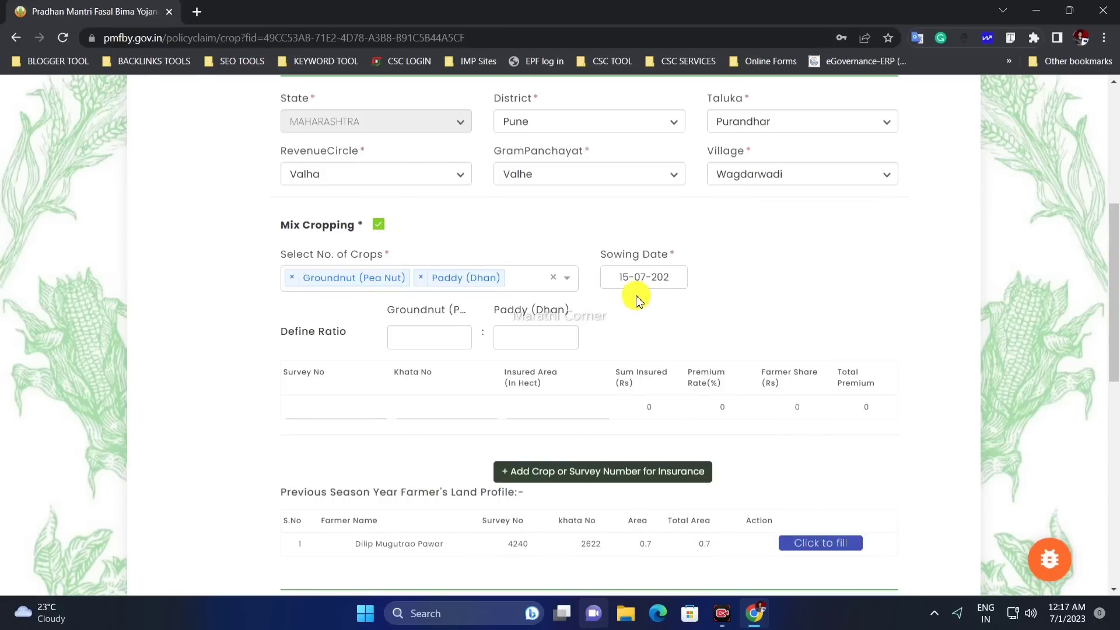
Check the Define Ratio entries for the two crops and switch to the Ratio calculator-1.xlsb workbook in Excel.
left_click_drag(279, 332, 337, 331)
left_click(366, 328)
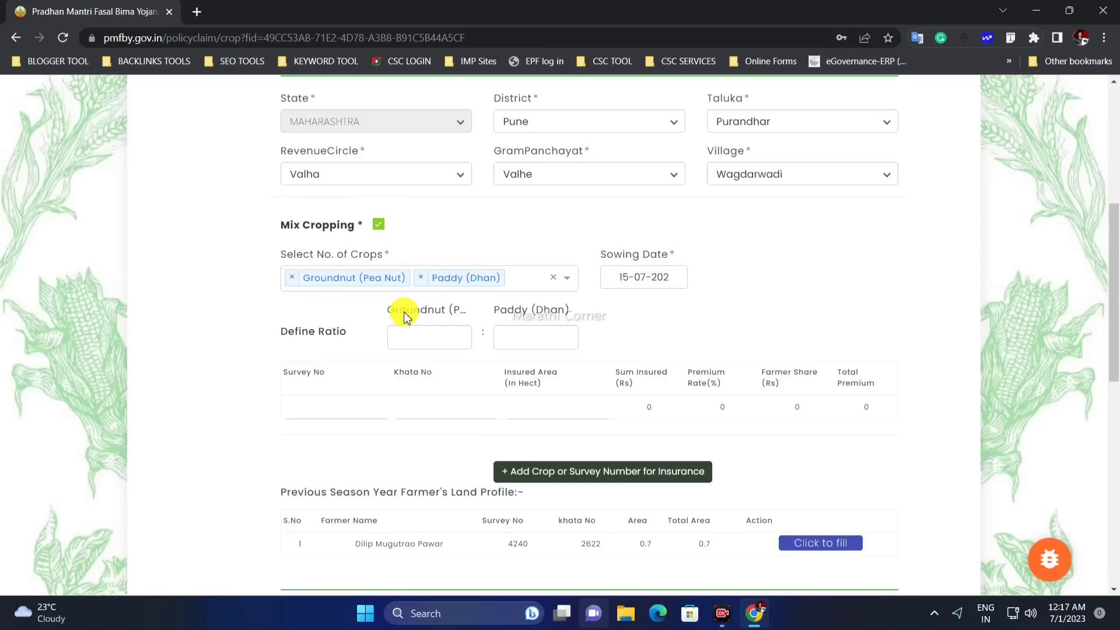
left_click_drag(398, 315, 444, 314)
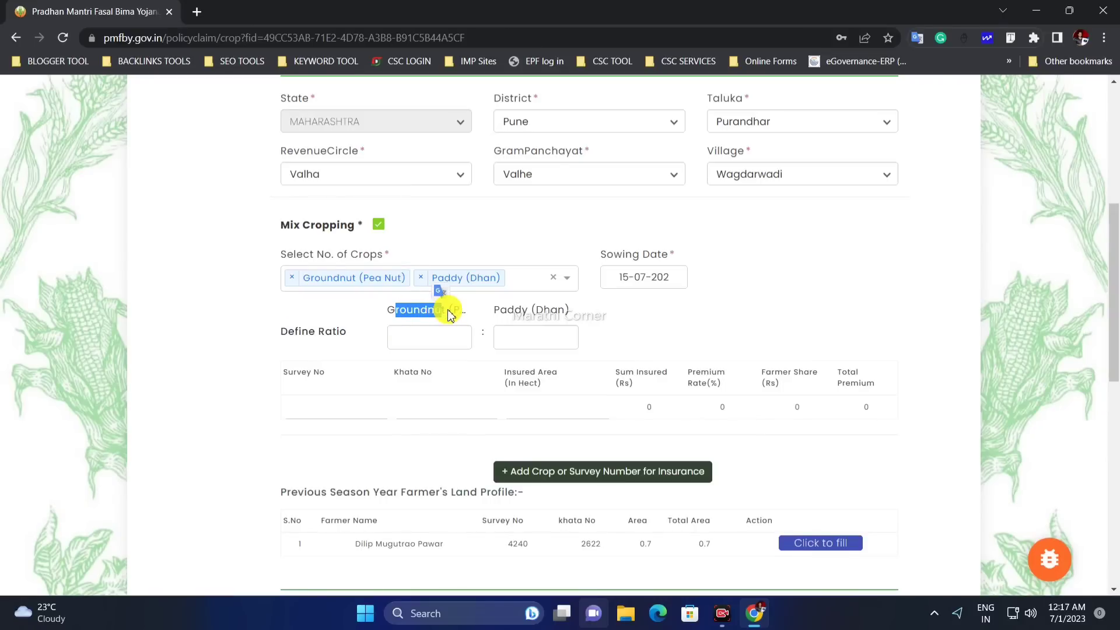
left_click(451, 316)
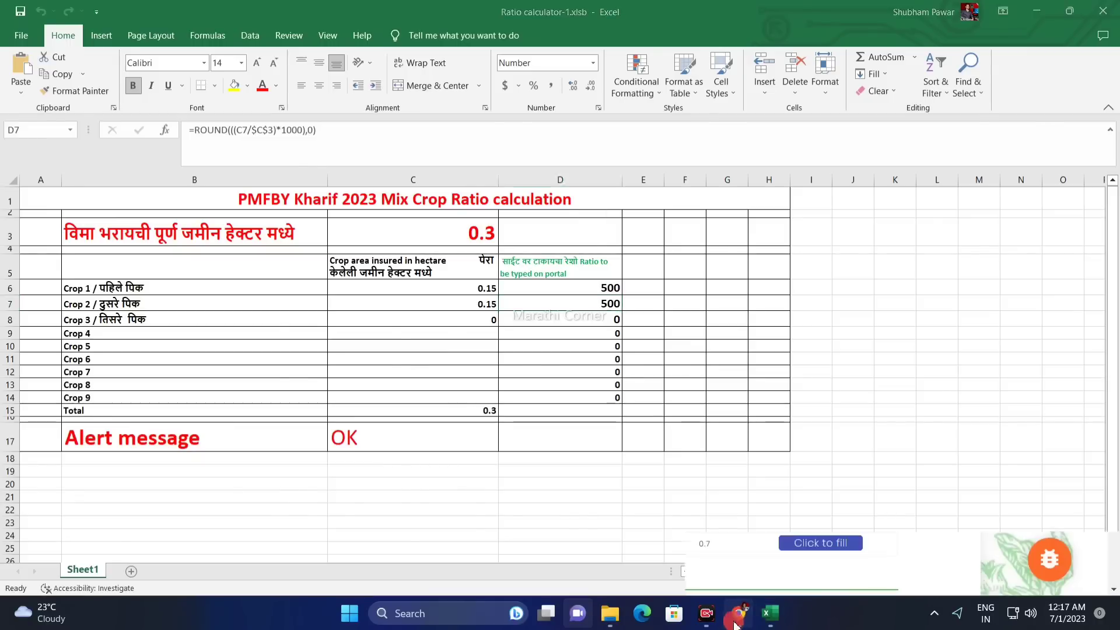
left_click(737, 620)
left_click(773, 620)
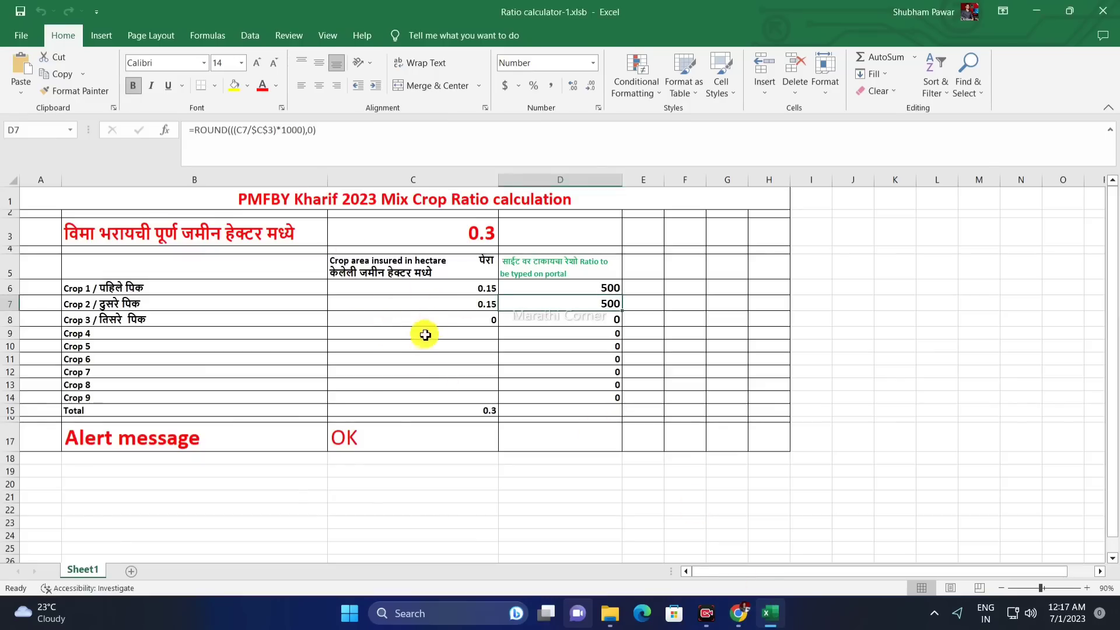
Set the total land area to insure in the ratio calculator (cell C3) to 0.50 hectare.
left_click(81, 239)
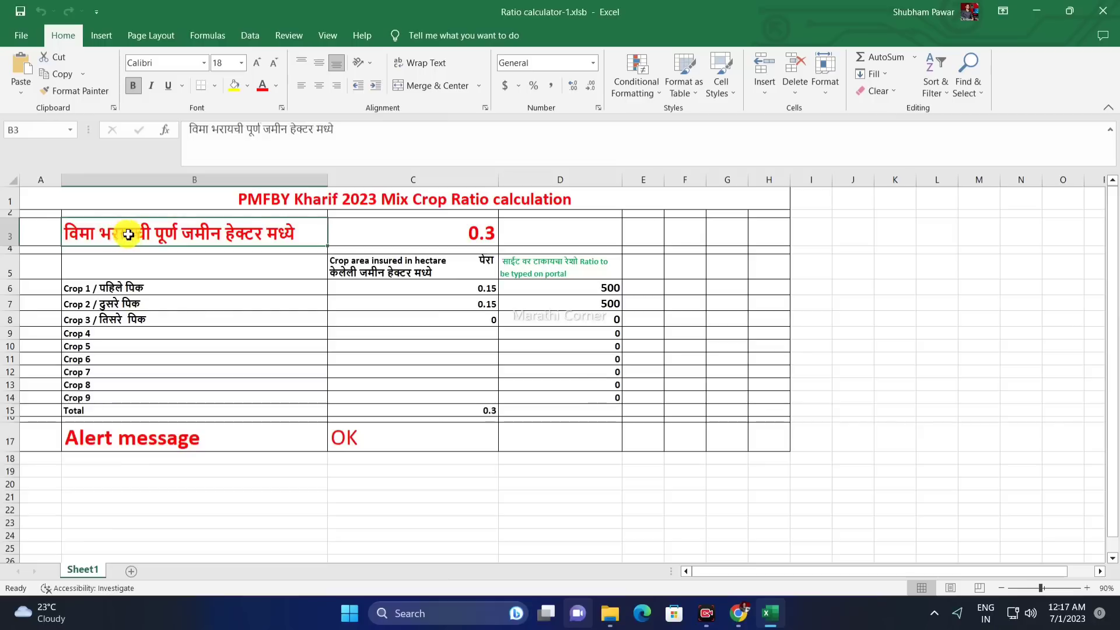
left_click(474, 232)
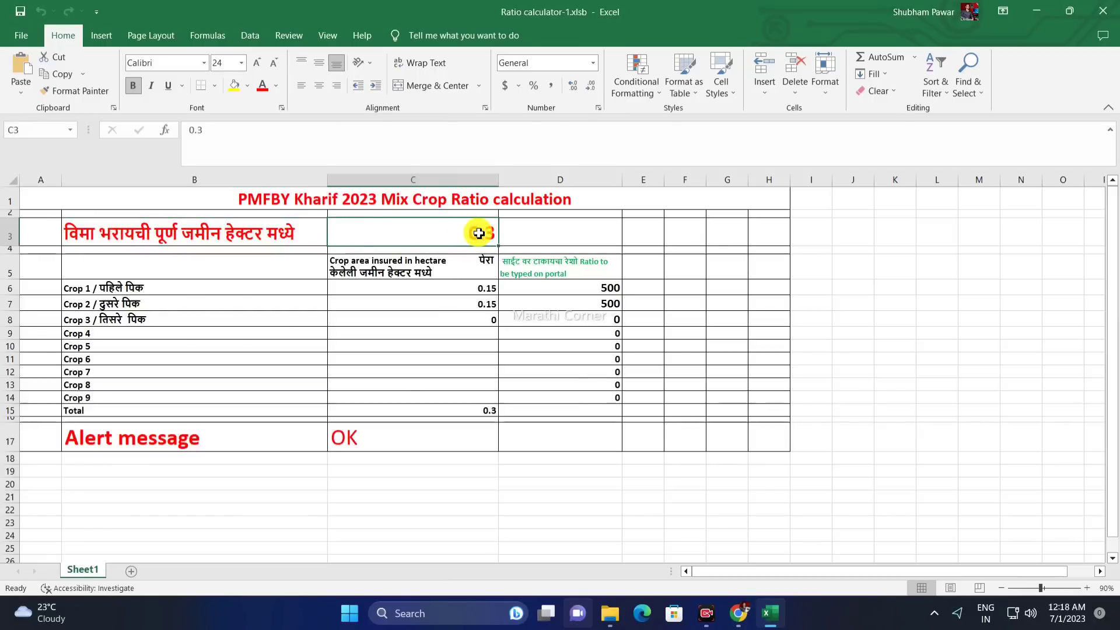
type("0")
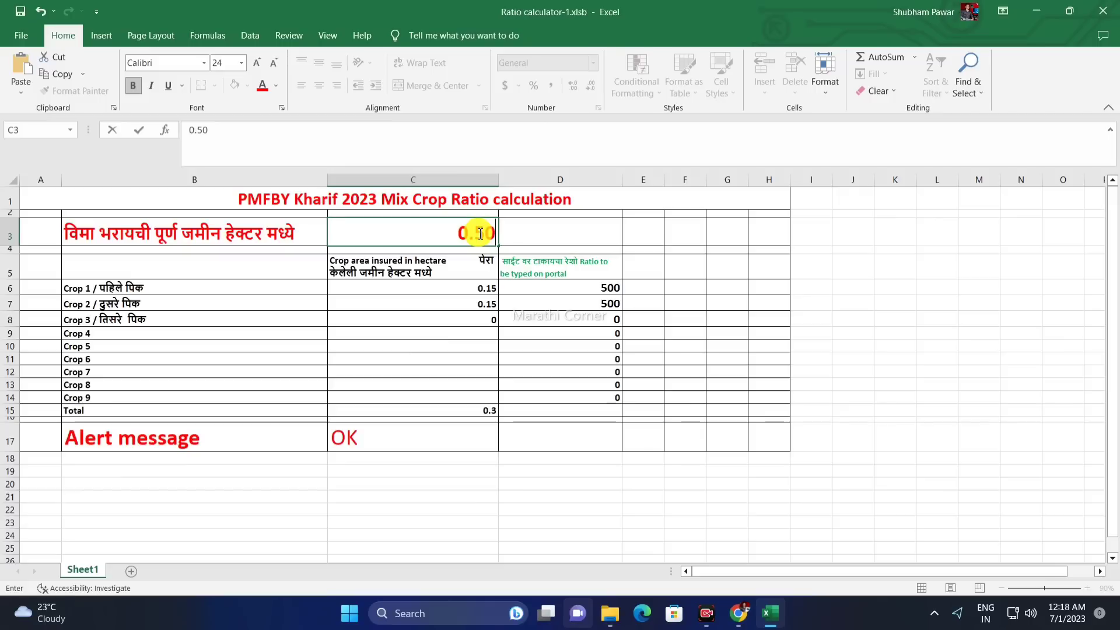
type(".50")
left_click(509, 244)
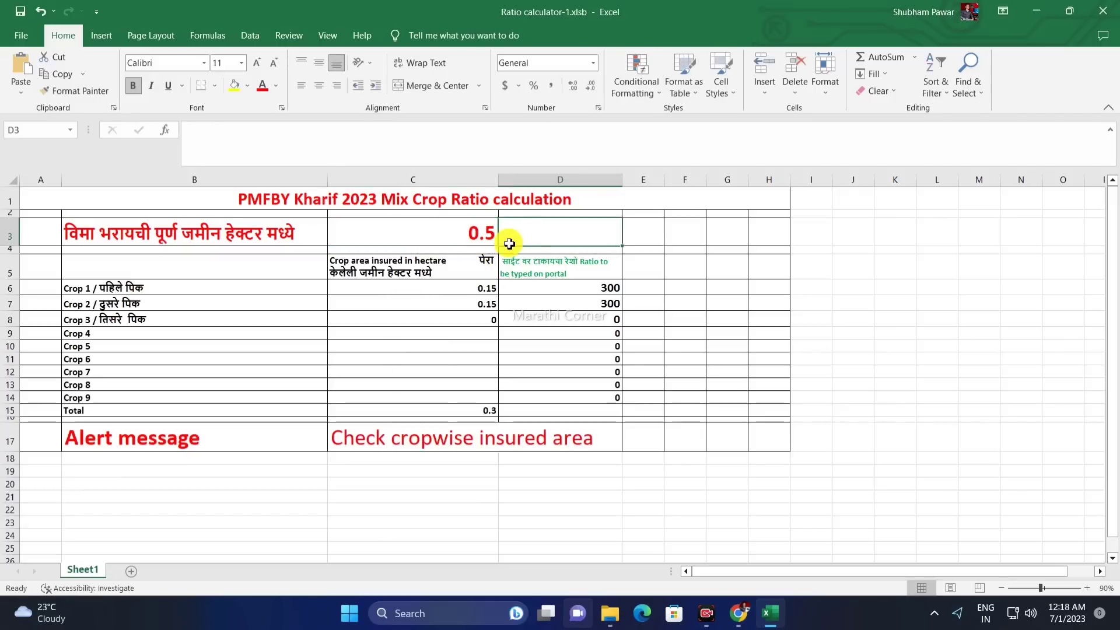
left_click(484, 233)
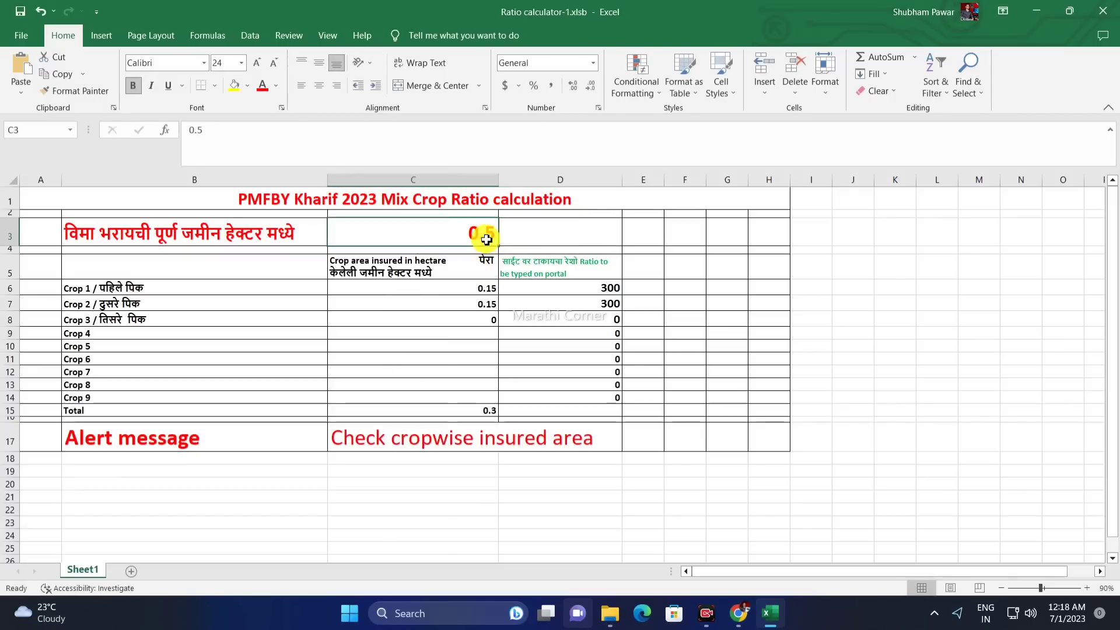
Set the insured area of Crop 1 in cell C6 to 0.20 hectare.
left_click(135, 293)
left_click(459, 288)
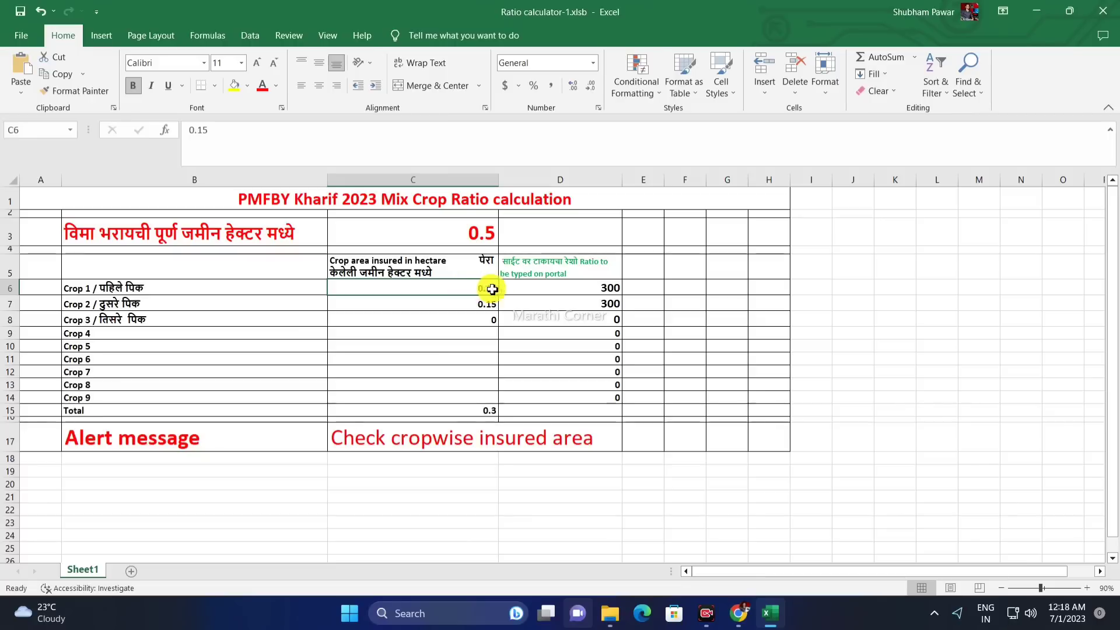
left_click(486, 290)
double_click(488, 289)
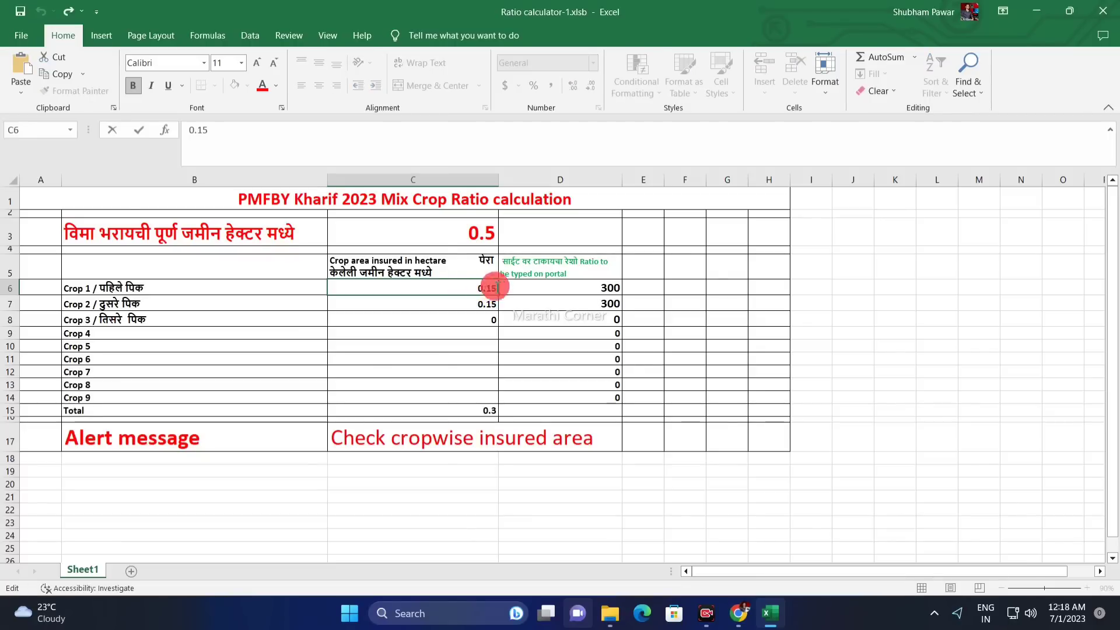
left_click_drag(487, 289, 501, 298)
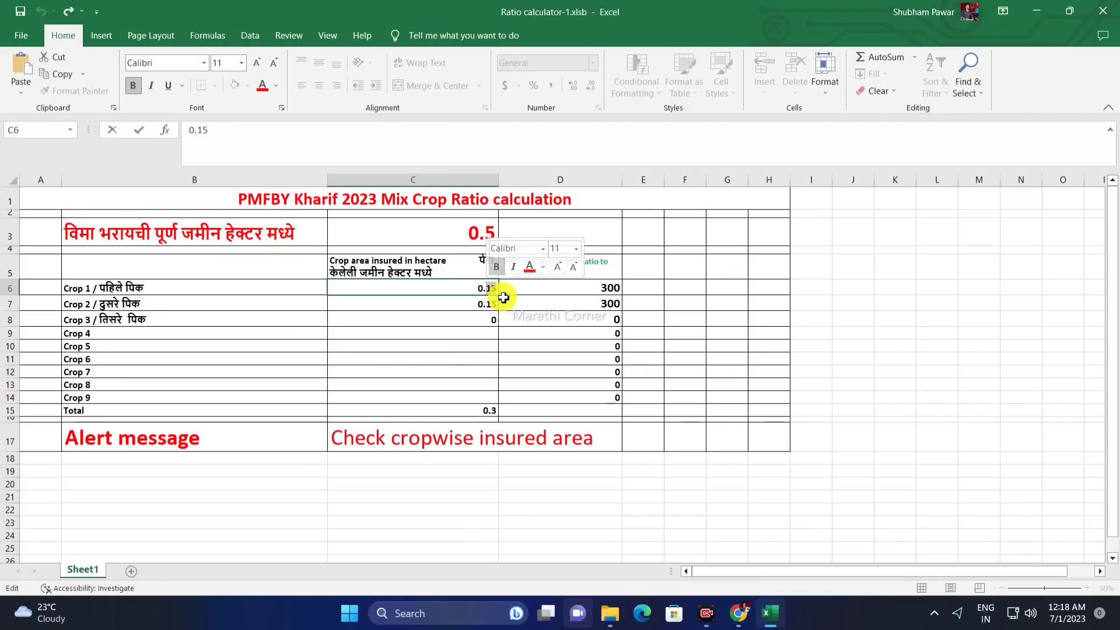
type("20")
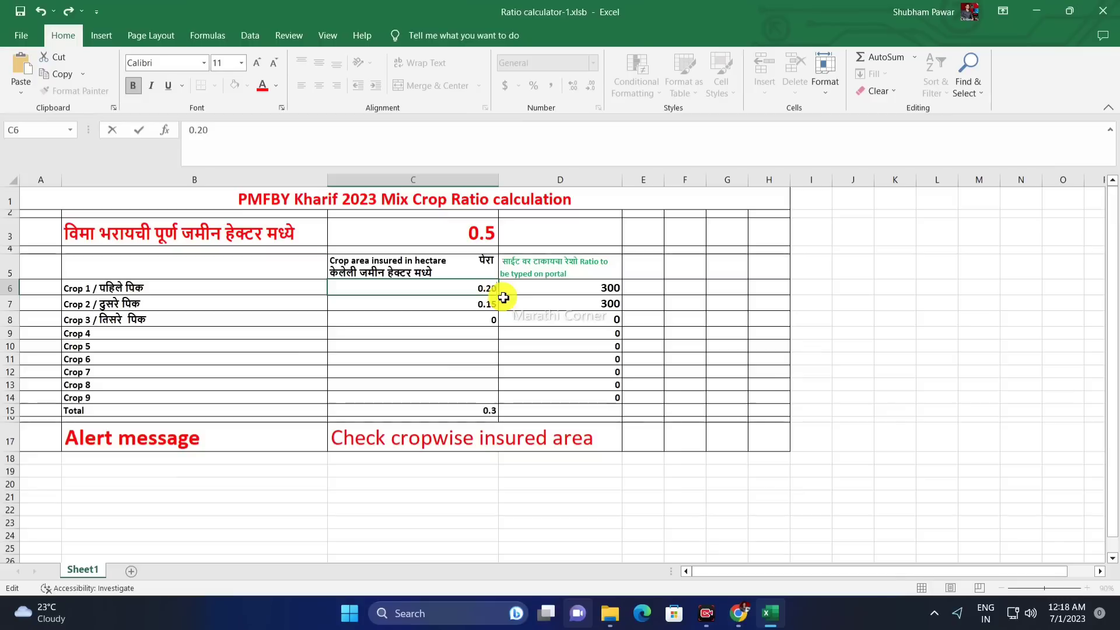
Set the insured area of Crop 2 in cell C7 to 0.30 hectare.
left_click(496, 305)
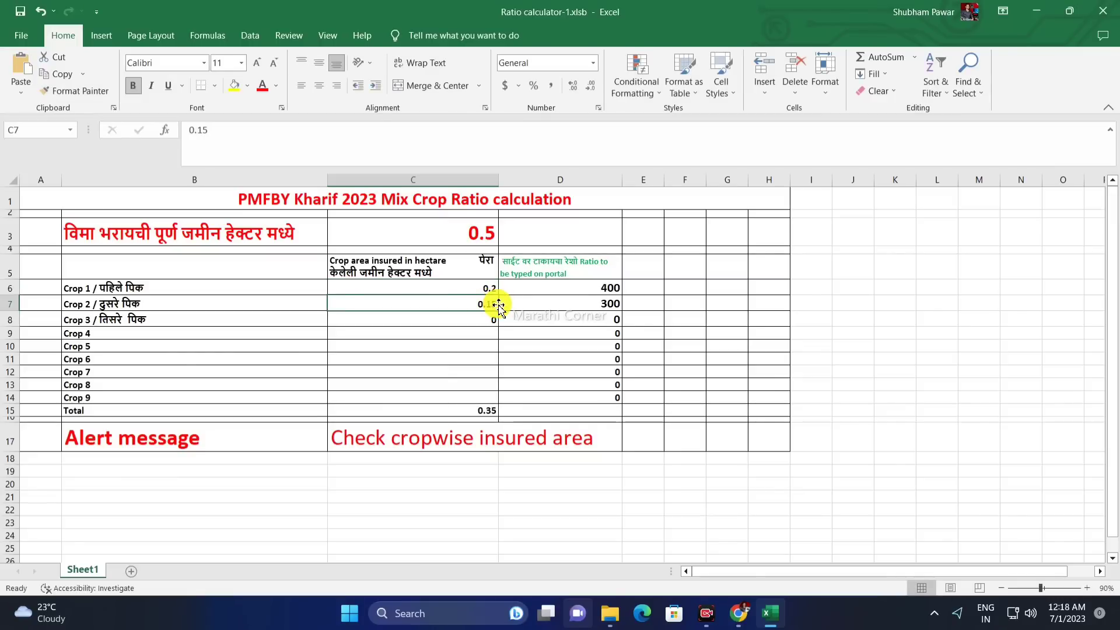
double_click(493, 304)
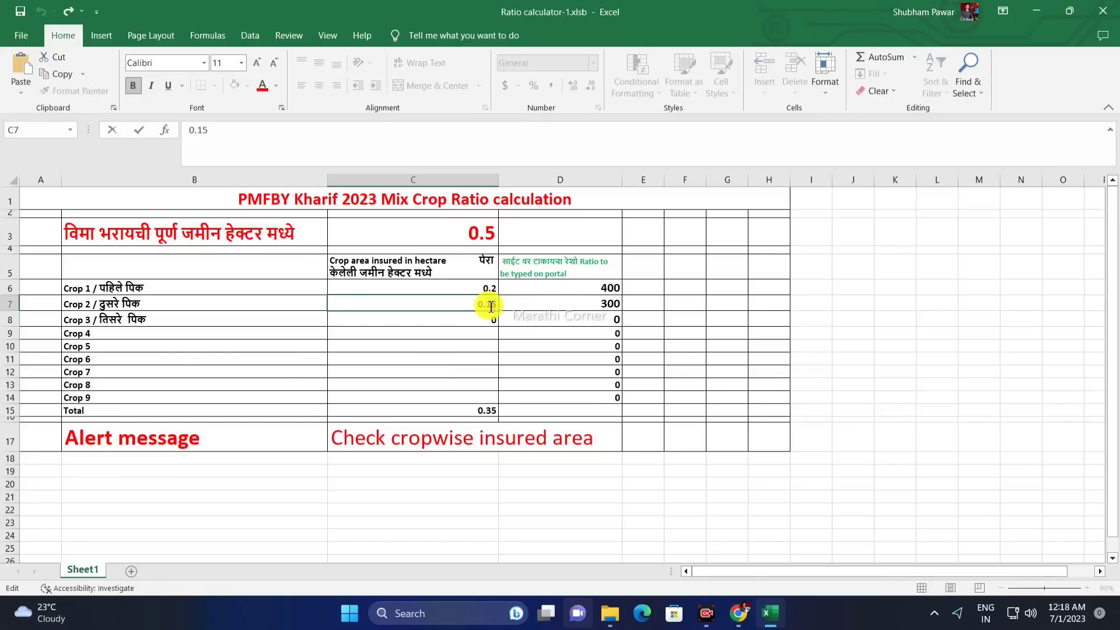
double_click(490, 304)
type("30")
key("Return")
Compare the crop areas and their total with the full insured land area, and check the alert message and the Crop 1 portal ratio.
left_click(485, 304)
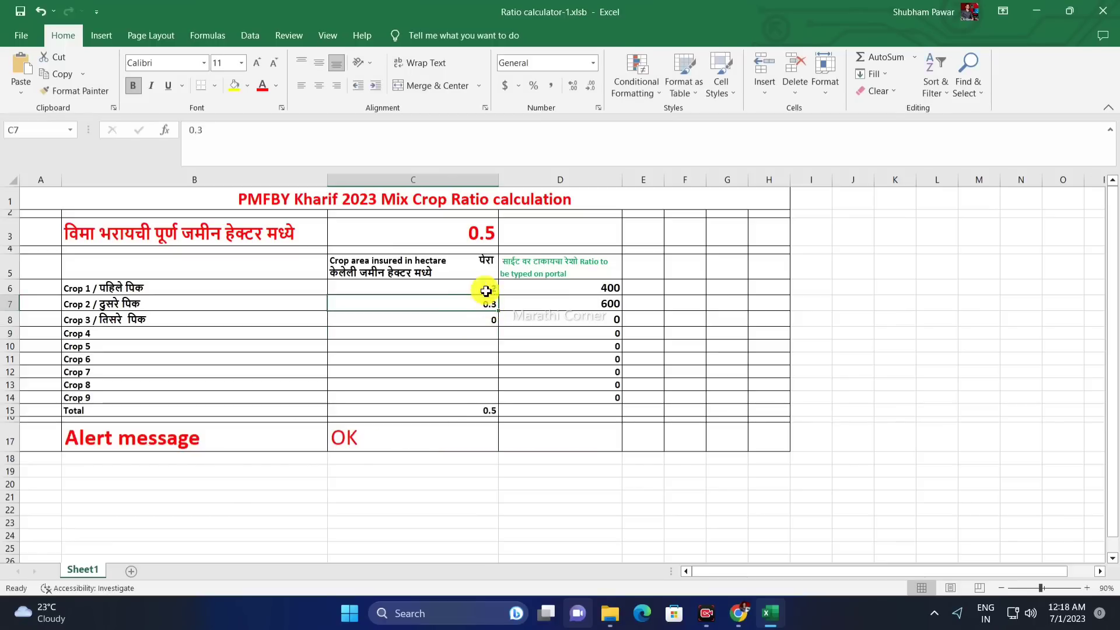
left_click(381, 438)
left_click(479, 413)
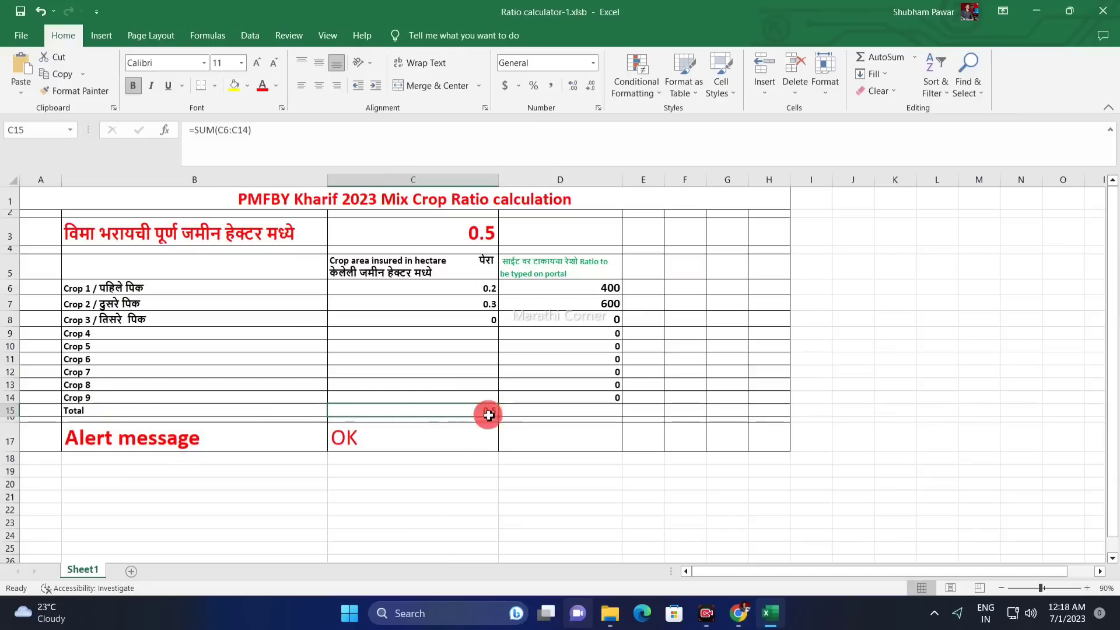
left_click(441, 234)
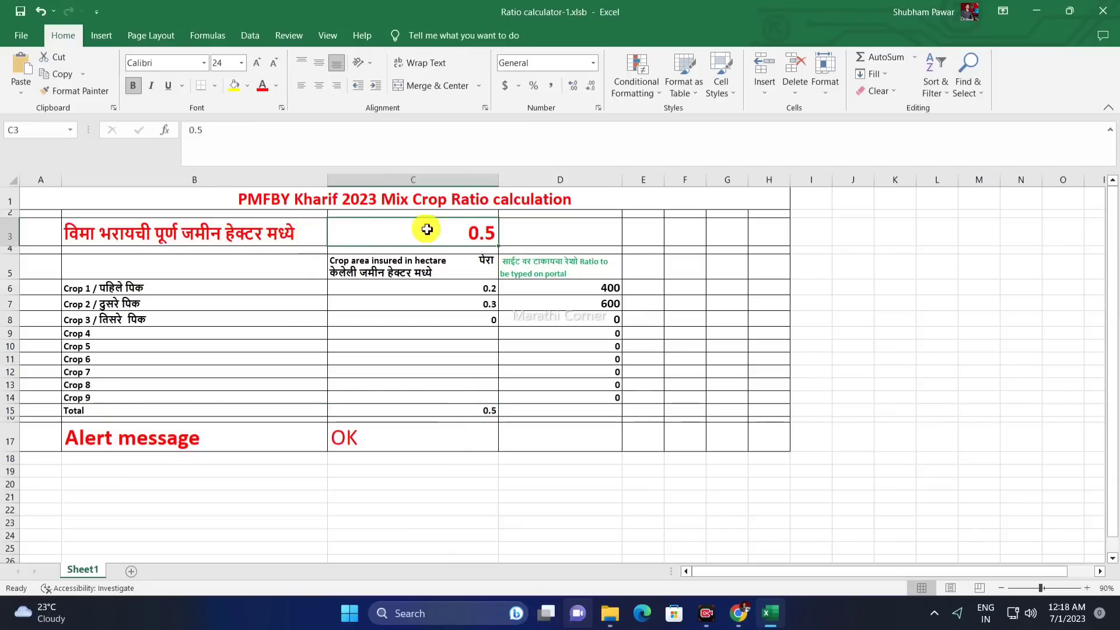
left_click(476, 411)
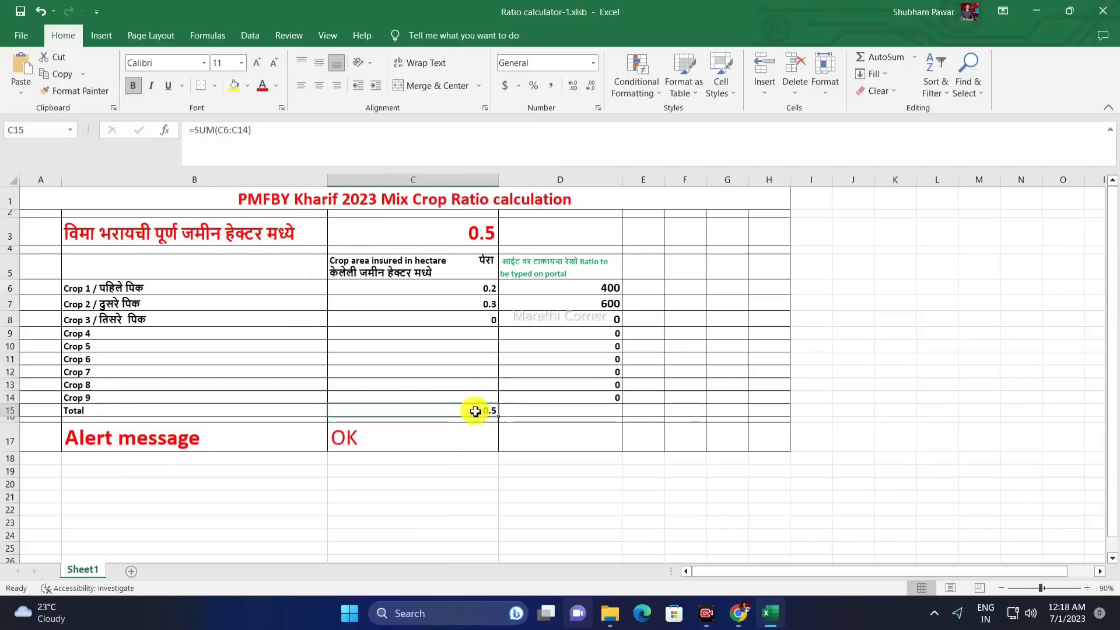
left_click(479, 286)
left_click(490, 304)
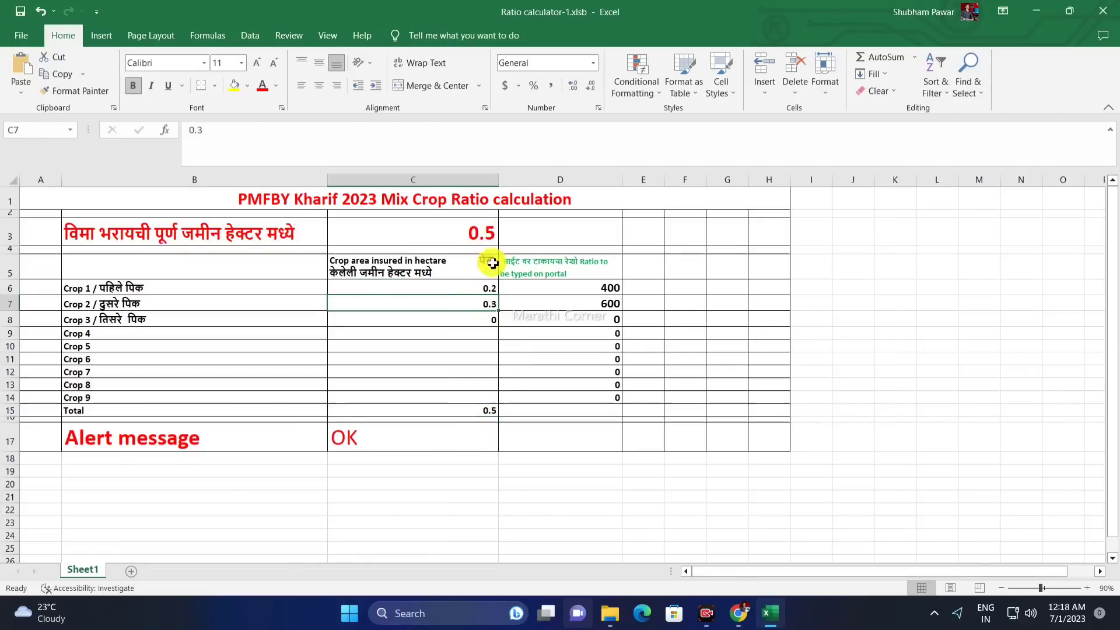
left_click(479, 234)
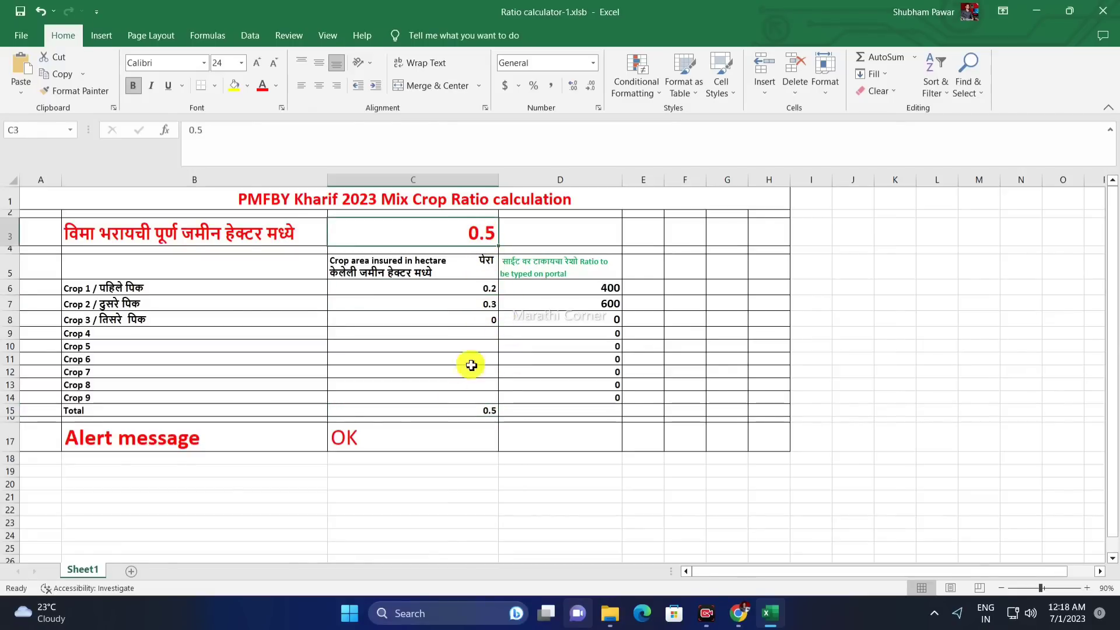
left_click(454, 415)
left_click(398, 432)
left_click(497, 284)
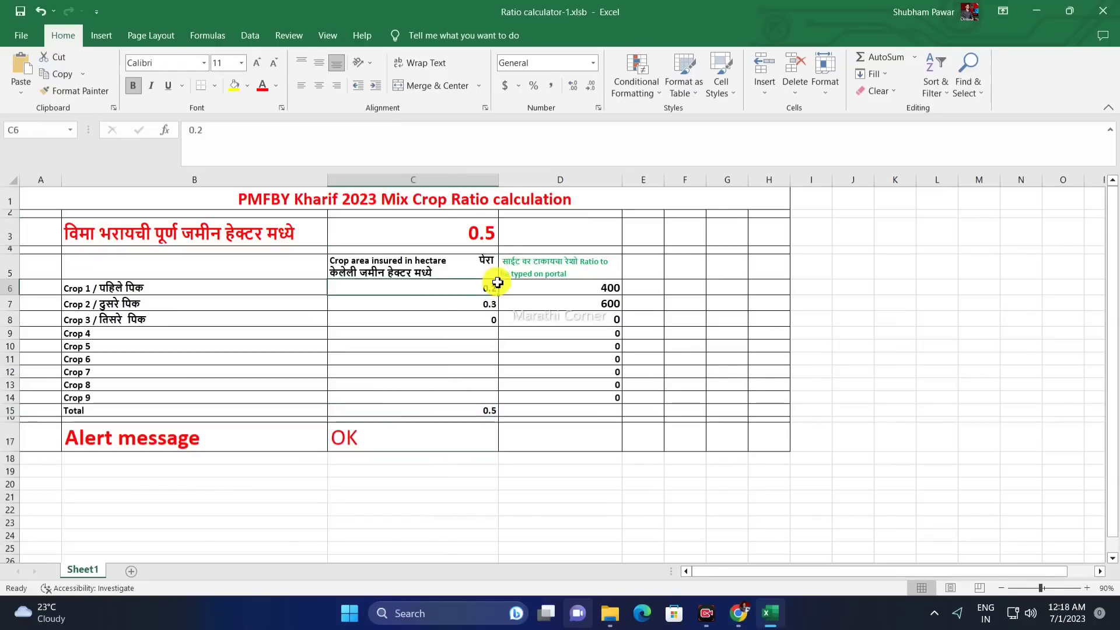
left_click(605, 285)
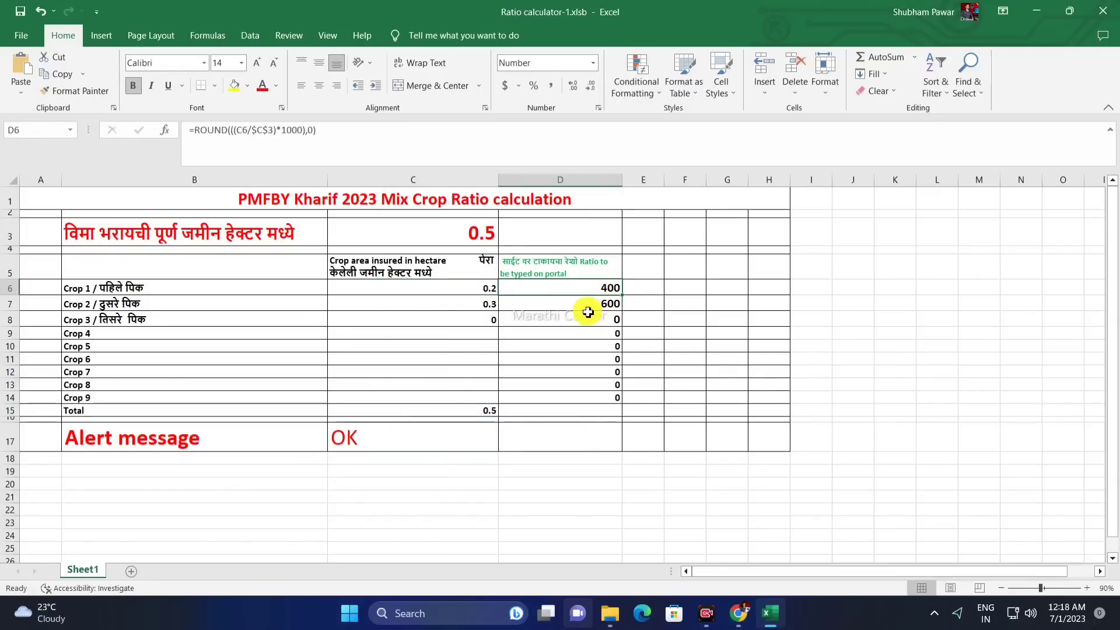
Switch to the PMFBY portal and define the crop ratio as 400 for Groundnut (Pea Nut) and 600 for Paddy (Dhan).
left_click(560, 304)
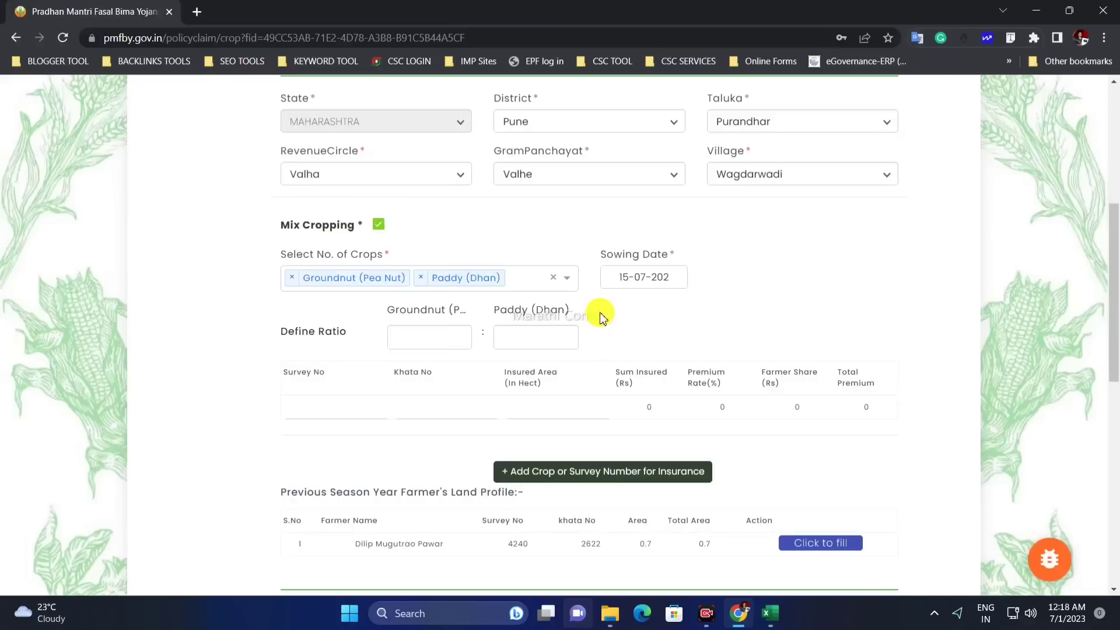
key("alt+Tab")
left_click(428, 332)
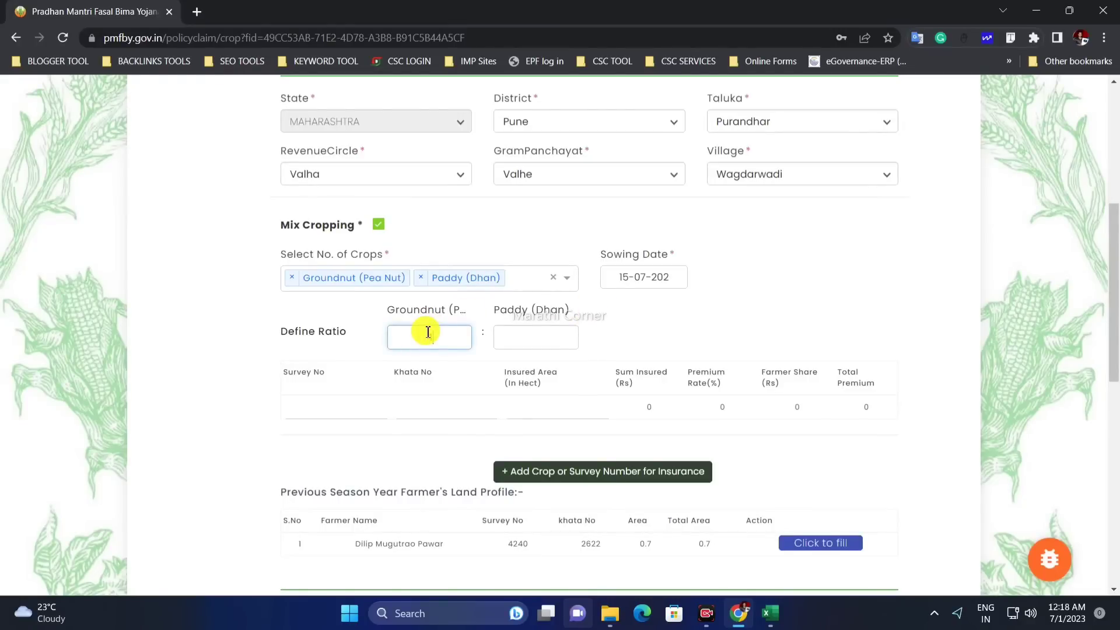
left_click(564, 347)
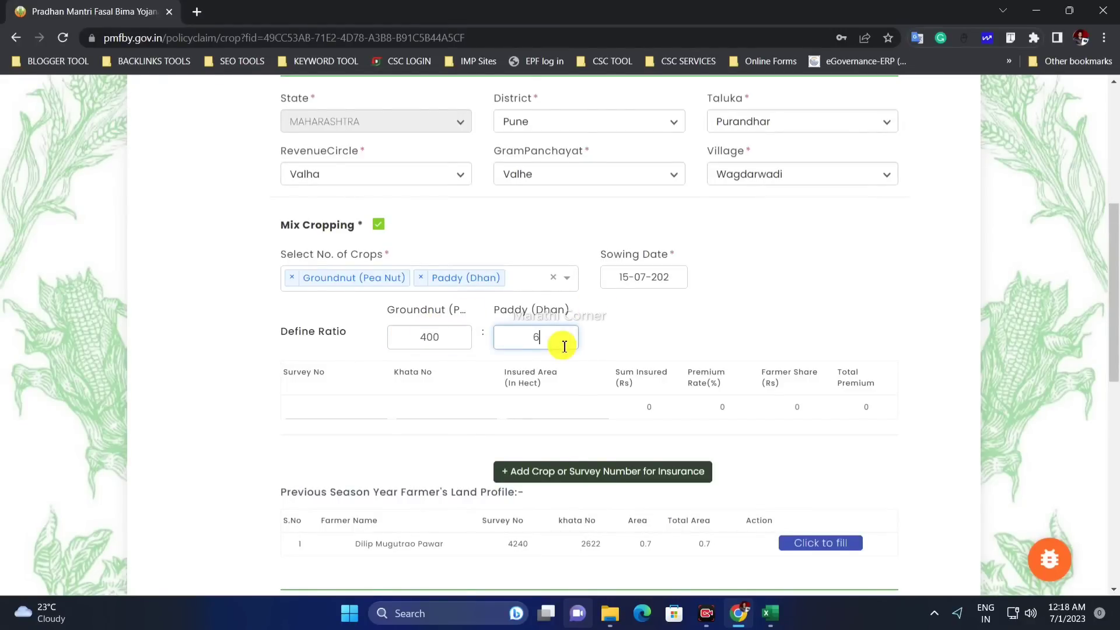
type("600")
left_click(575, 370)
Fill in the land's survey number and khata number for the mixed-crop entry.
scroll(443, 367, "down", 1)
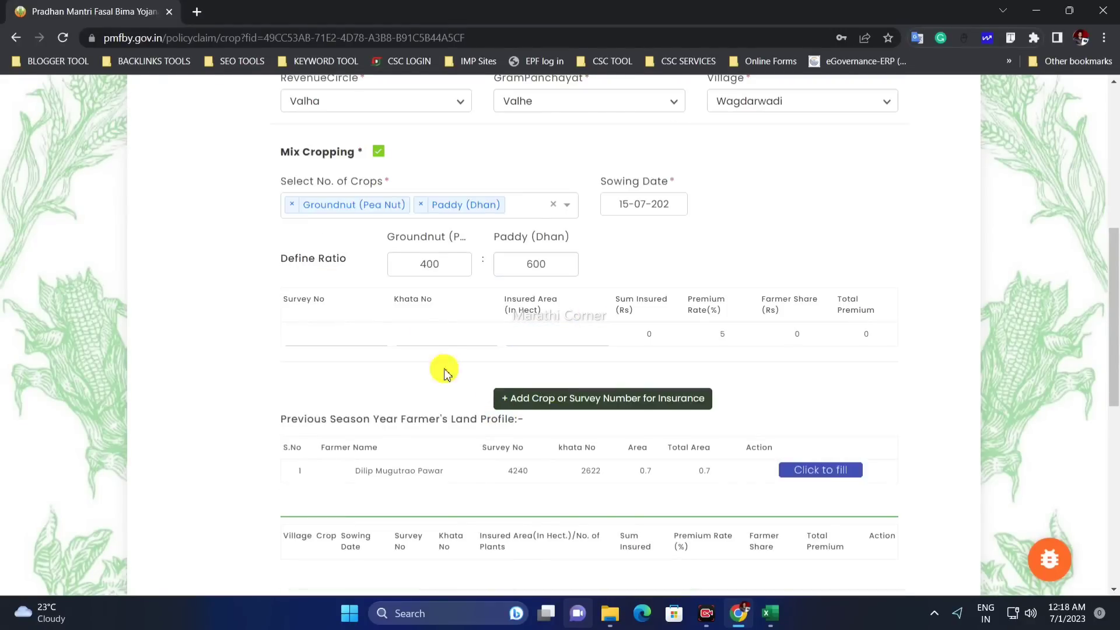
left_click(331, 331)
key("Down")
key("Return")
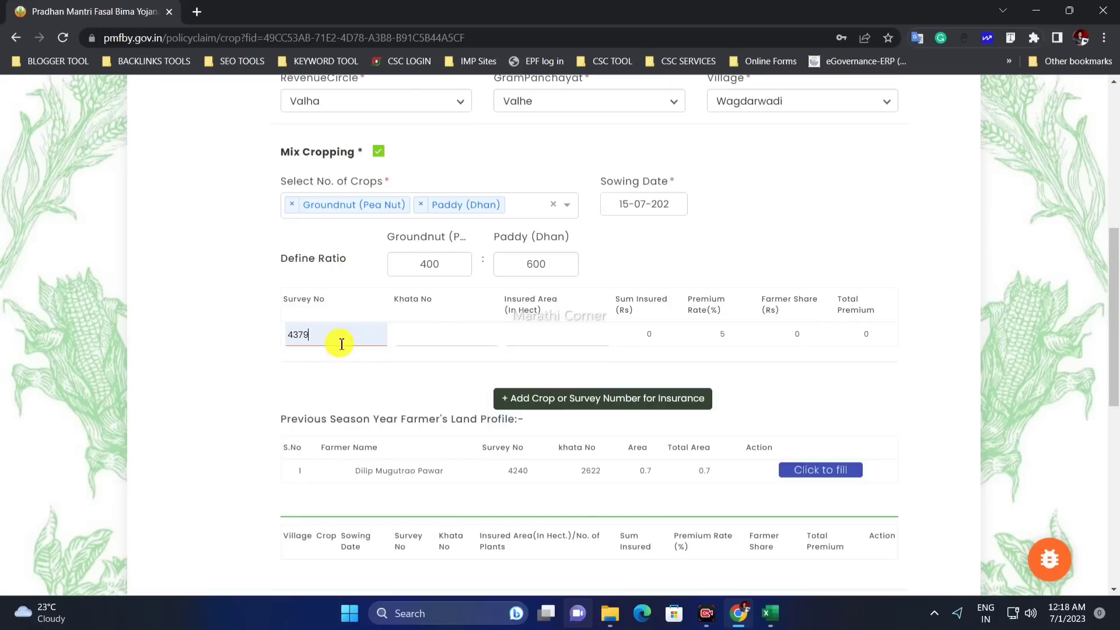
left_click(428, 330)
left_click(451, 368)
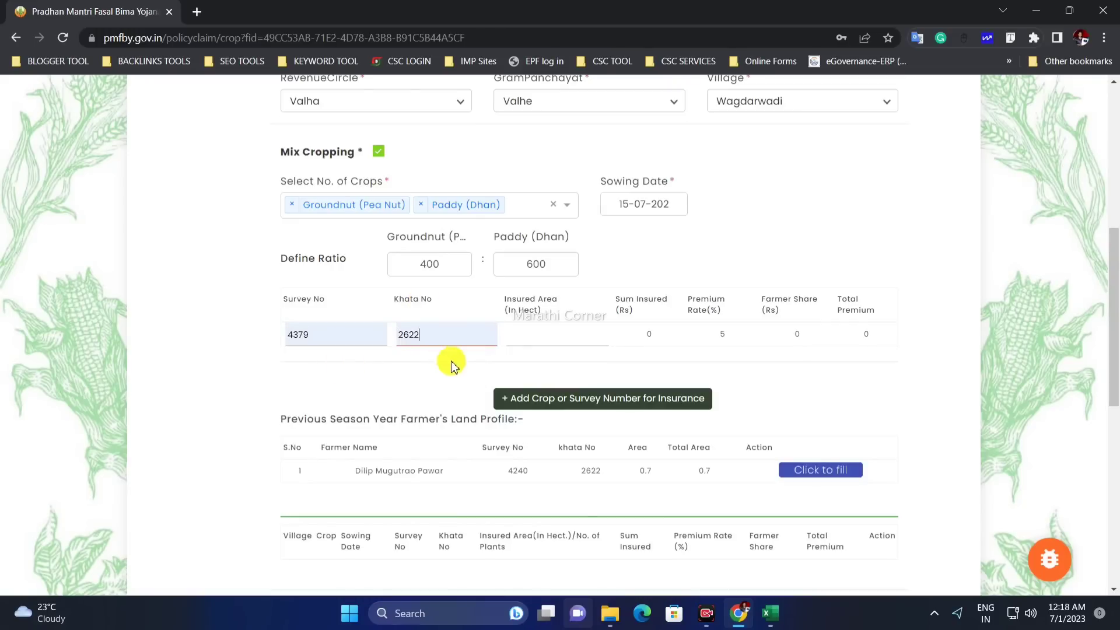
Open 712_8a.pdf from the pik vima form folder and compare its survey number with the one on the application form.
left_click(610, 609)
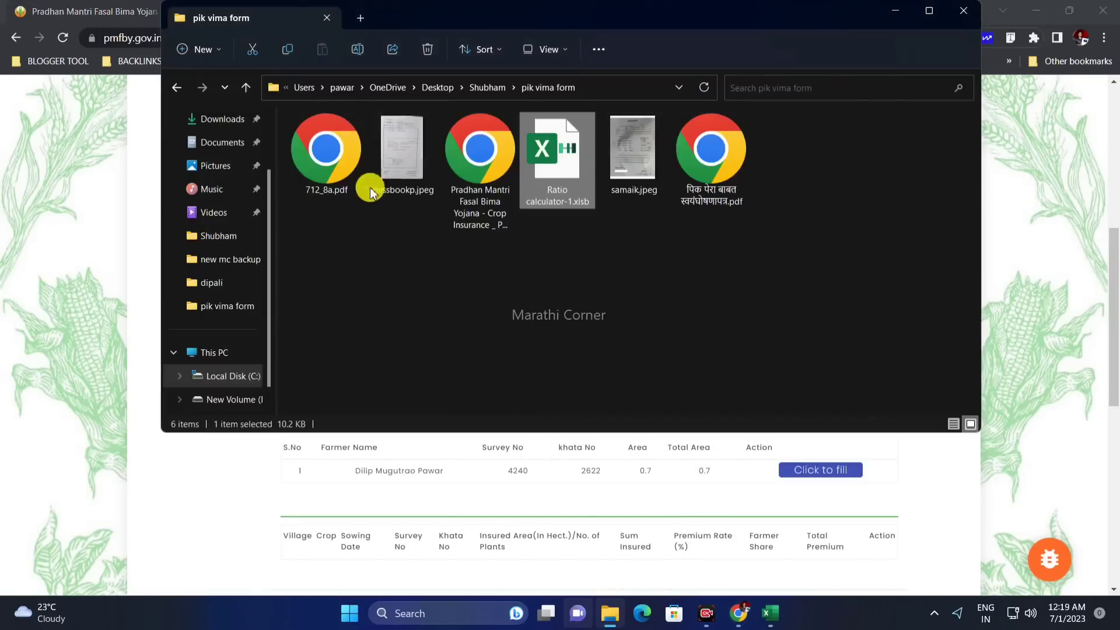
double_click(362, 182)
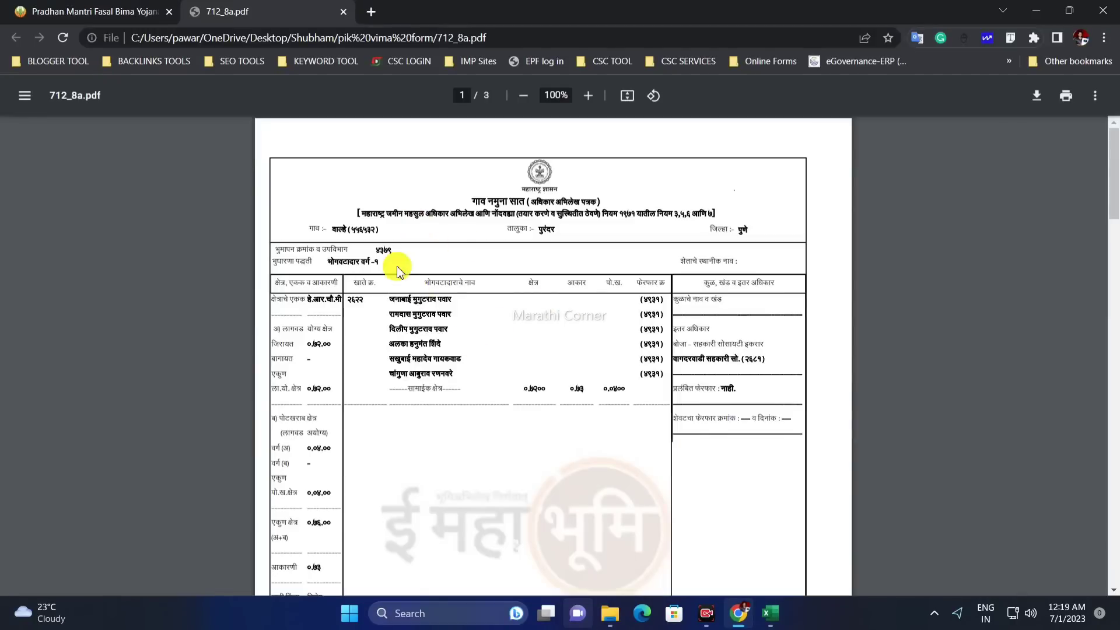
left_click_drag(281, 251, 373, 248)
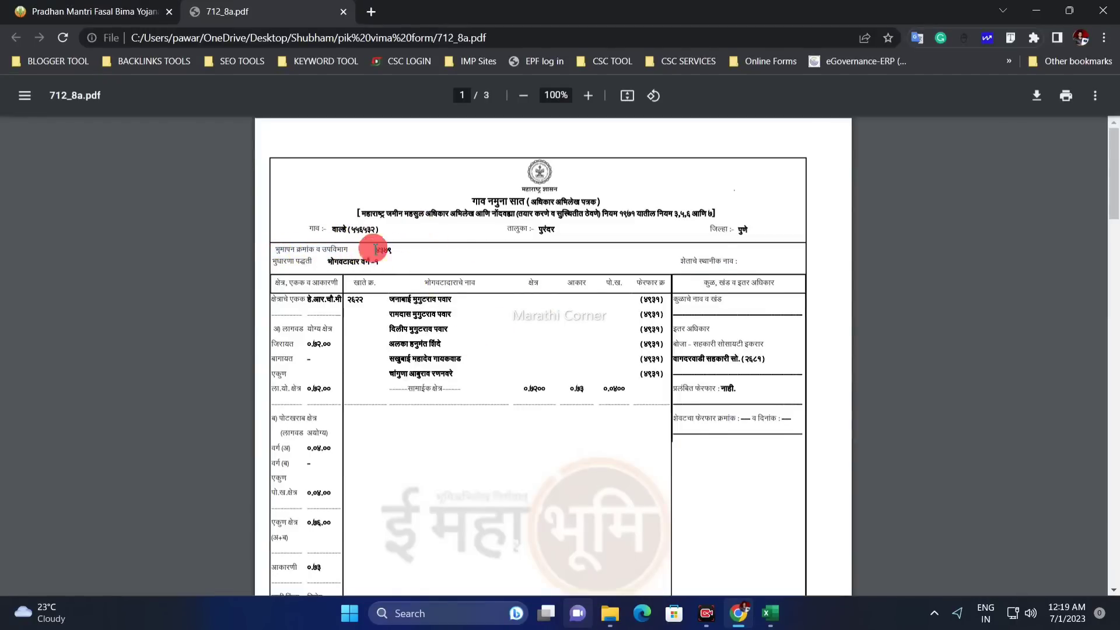
left_click(124, 5)
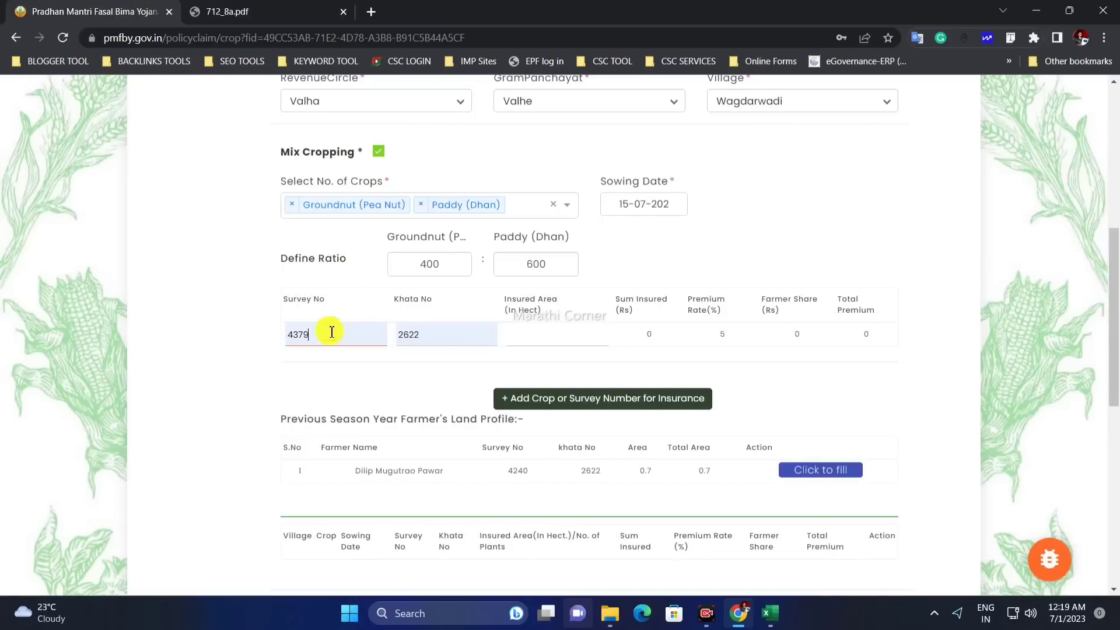
left_click_drag(284, 299, 326, 299)
left_click(224, 11)
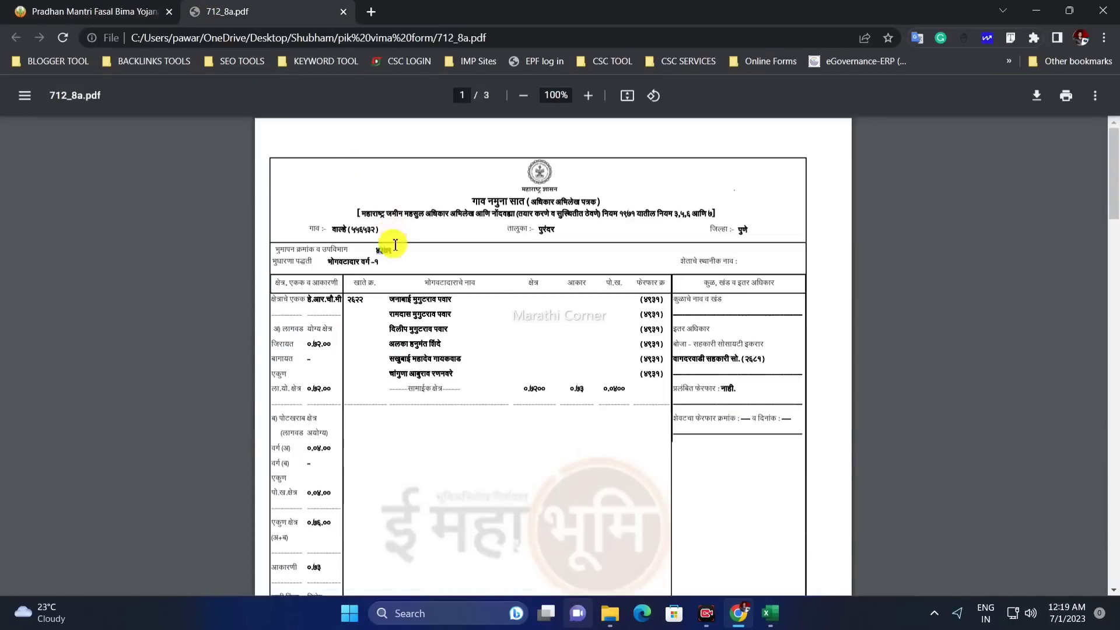
left_click(111, 11)
Compare the form's khata number with the account number in the village form 8A extract on page 3 of 712_8a.pdf.
left_click_drag(415, 321, 408, 301)
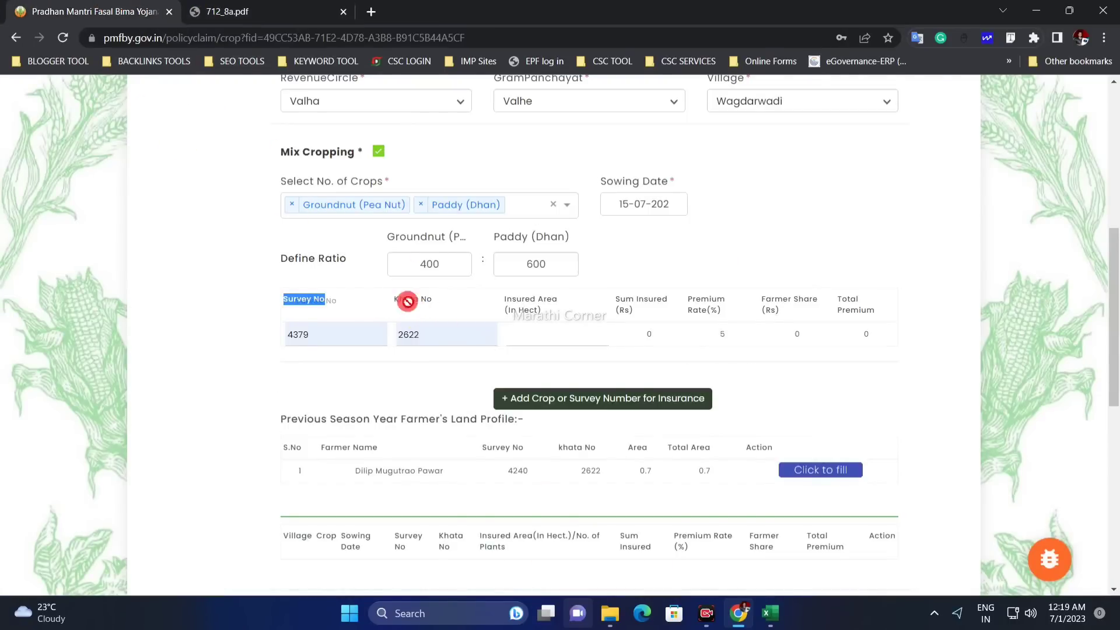
left_click(440, 327)
left_click(236, 6)
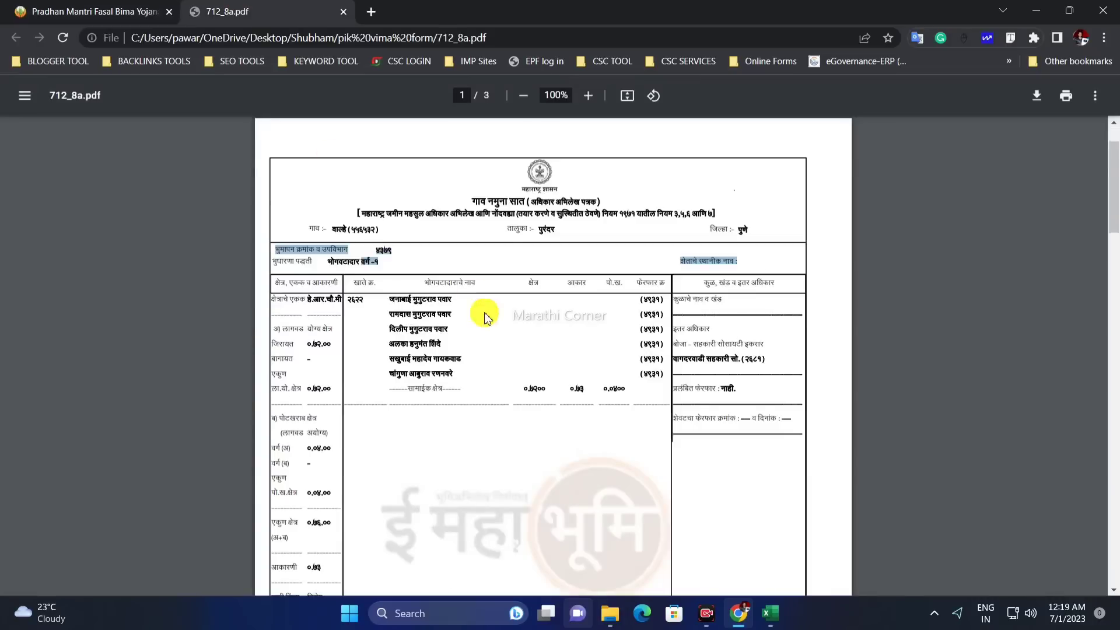
scroll(503, 396, "down", 20)
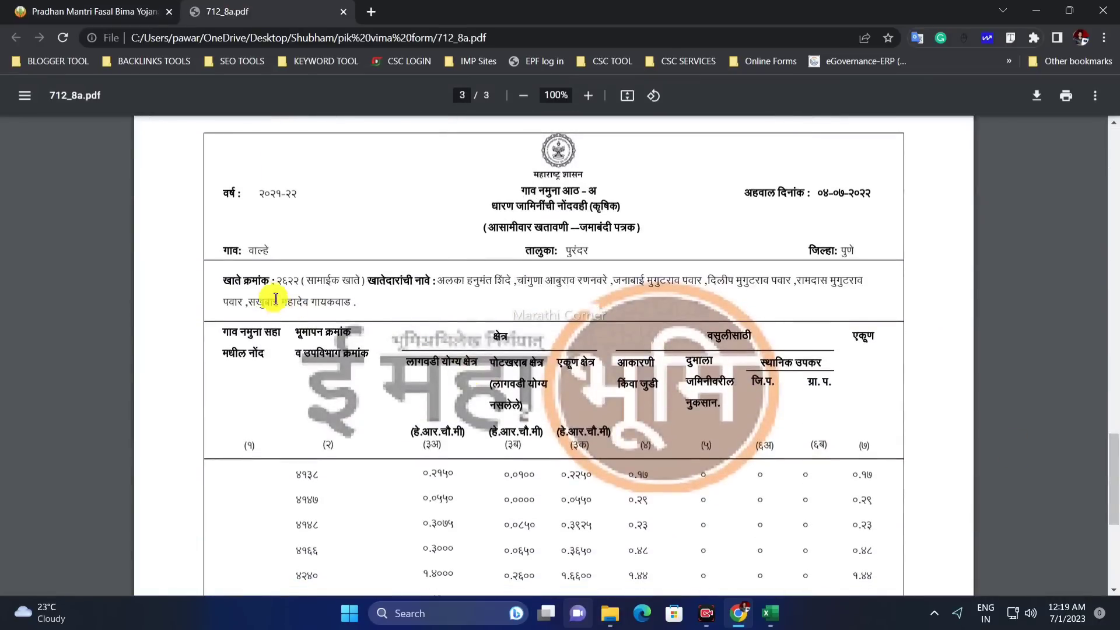
left_click(47, 10)
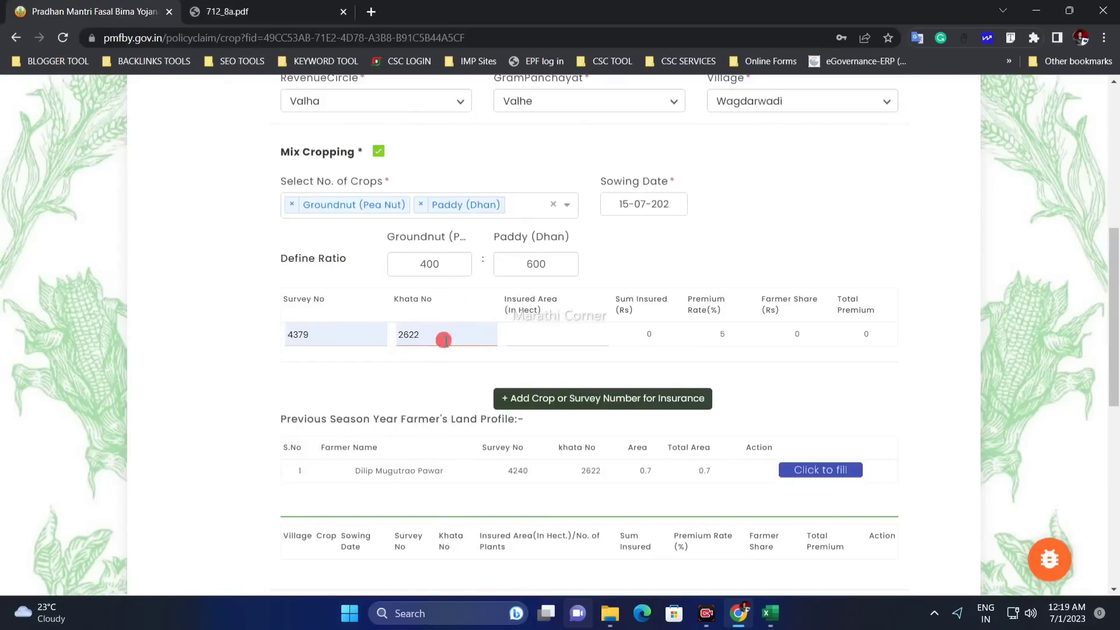
Set the insured area of the mixed-crop entry to 0.50 hectare and calculate its premium figures.
left_click_drag(535, 303, 555, 312)
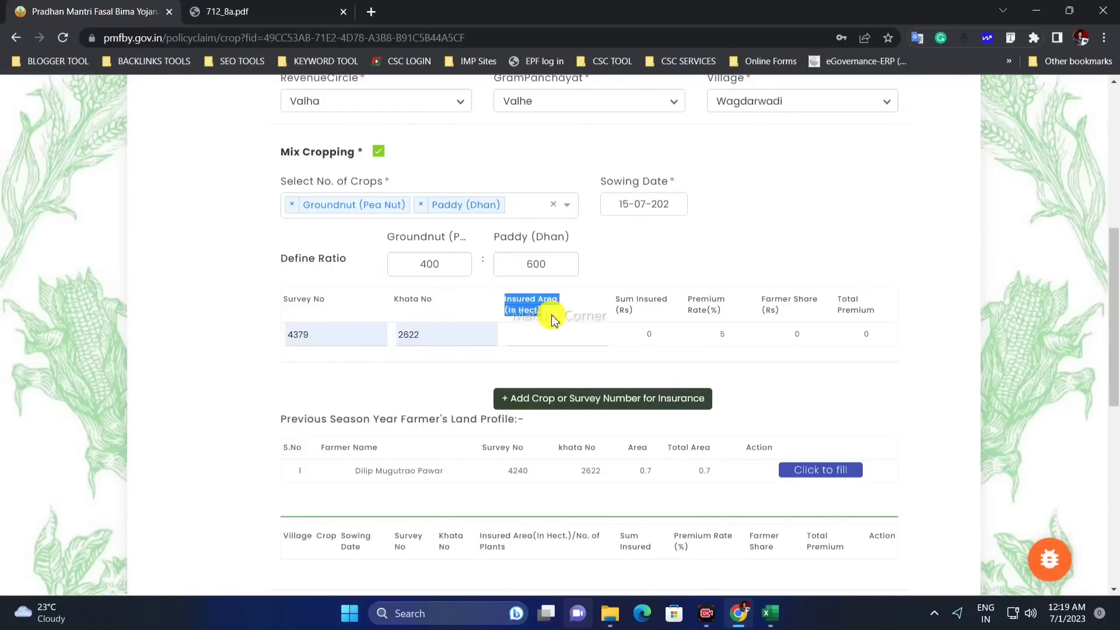
left_click(541, 334)
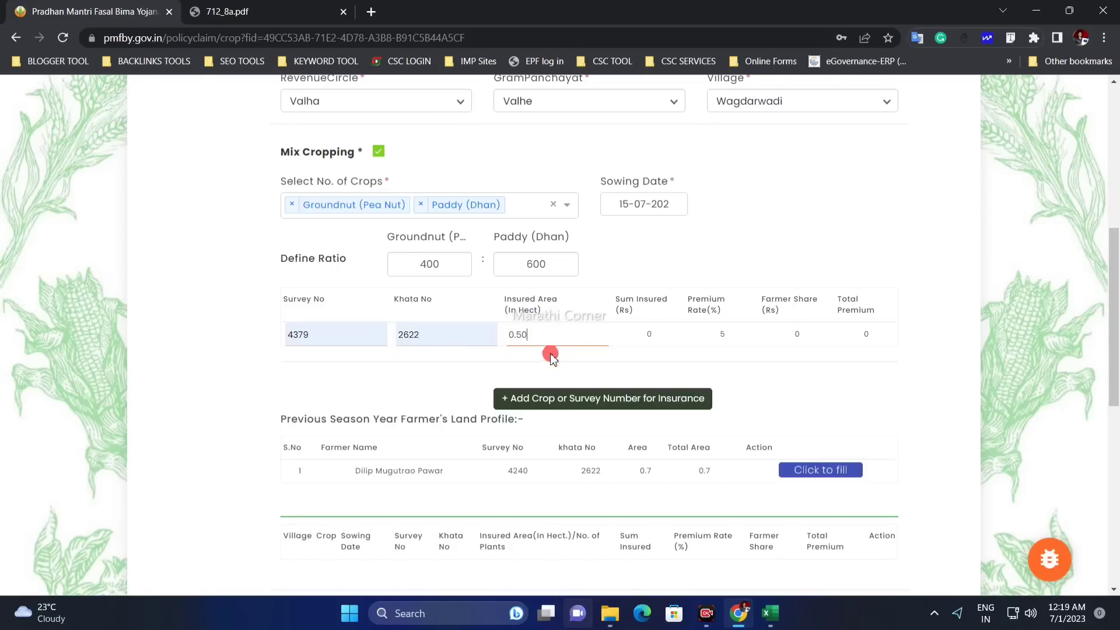
left_click(551, 357)
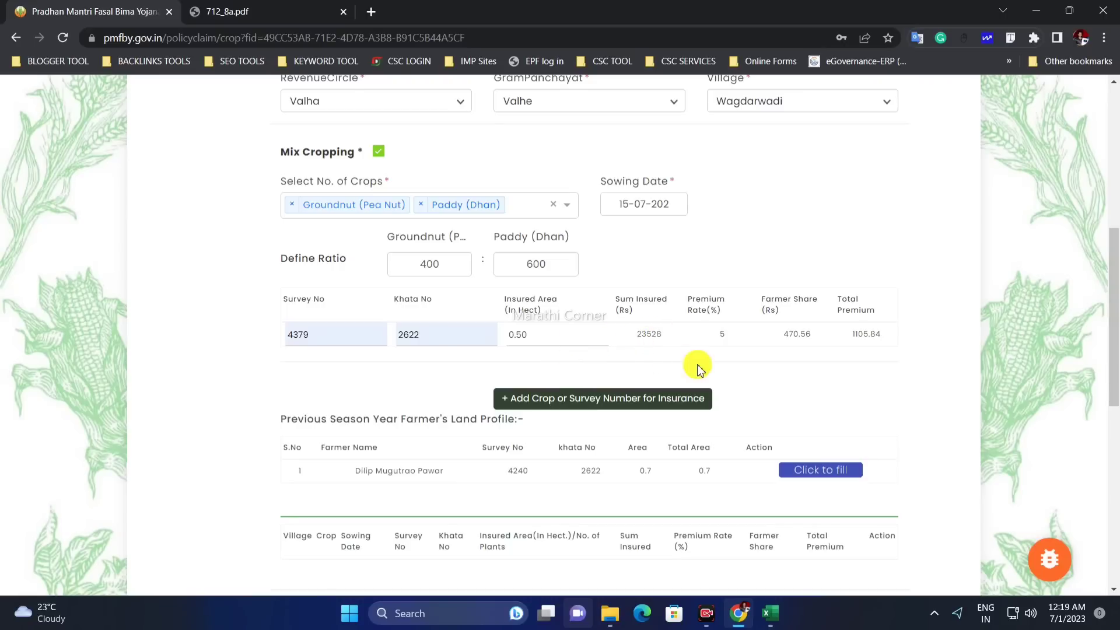
left_click(559, 336)
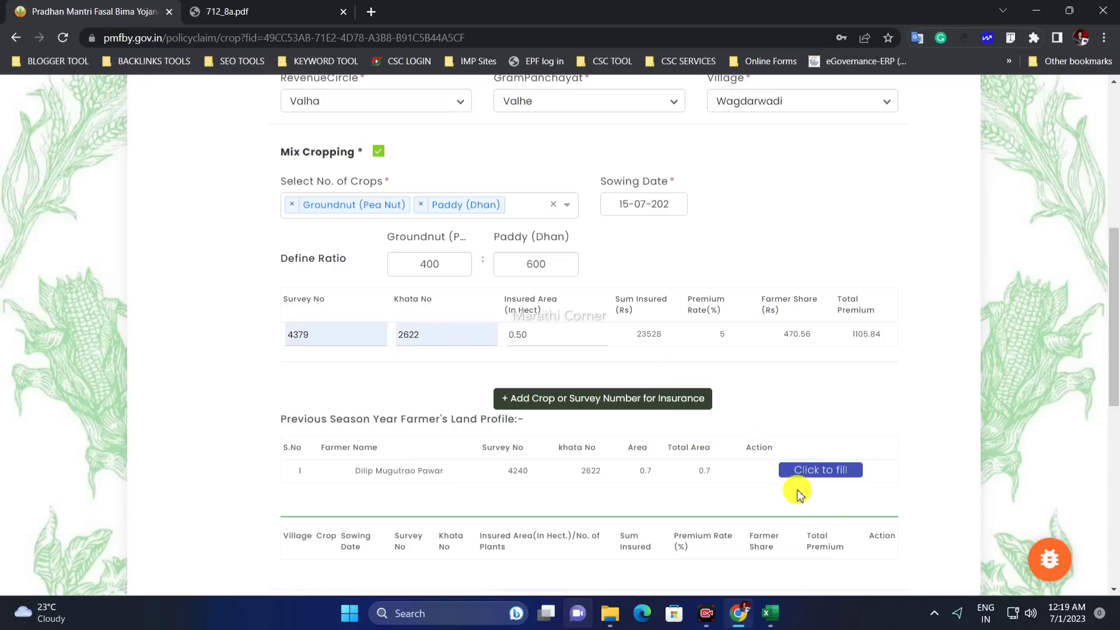
scroll(898, 586, "up", 1)
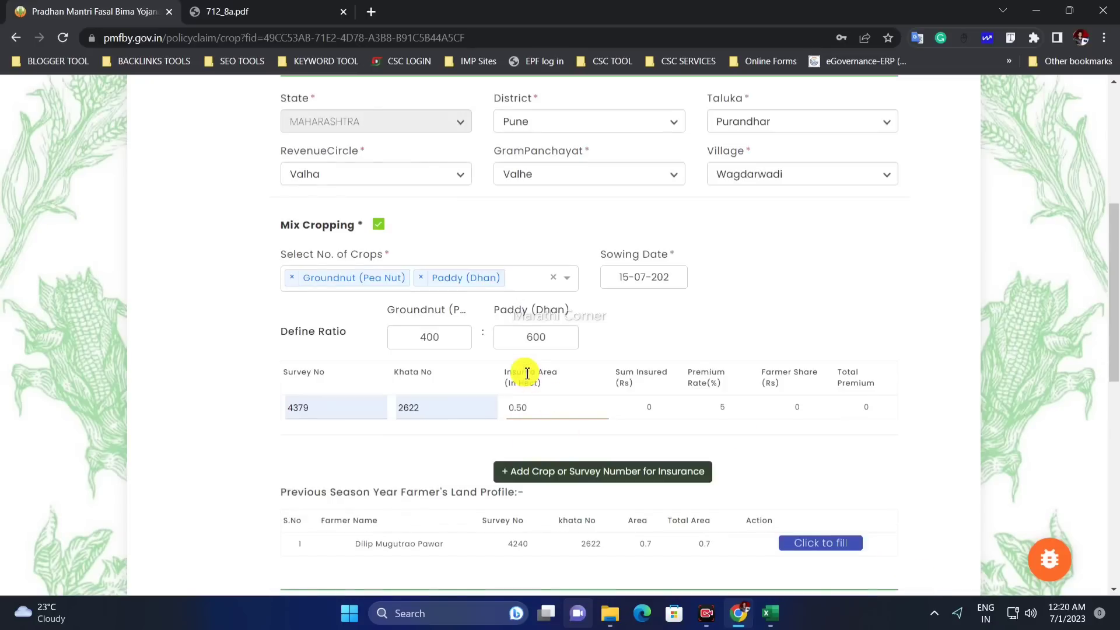
left_click_drag(511, 372, 547, 390)
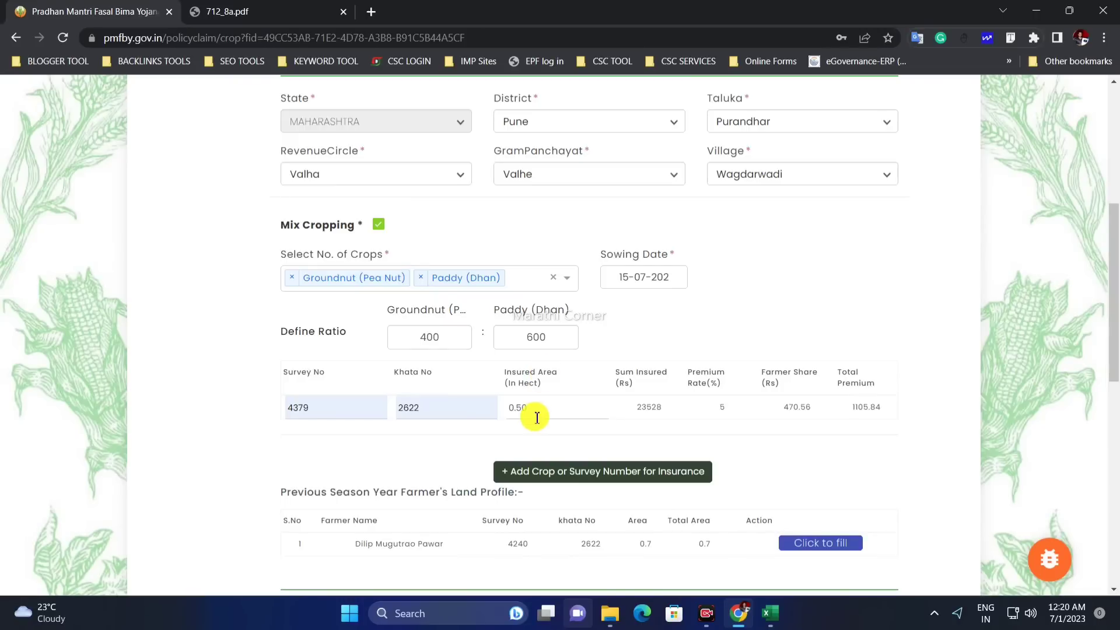
left_click(665, 423)
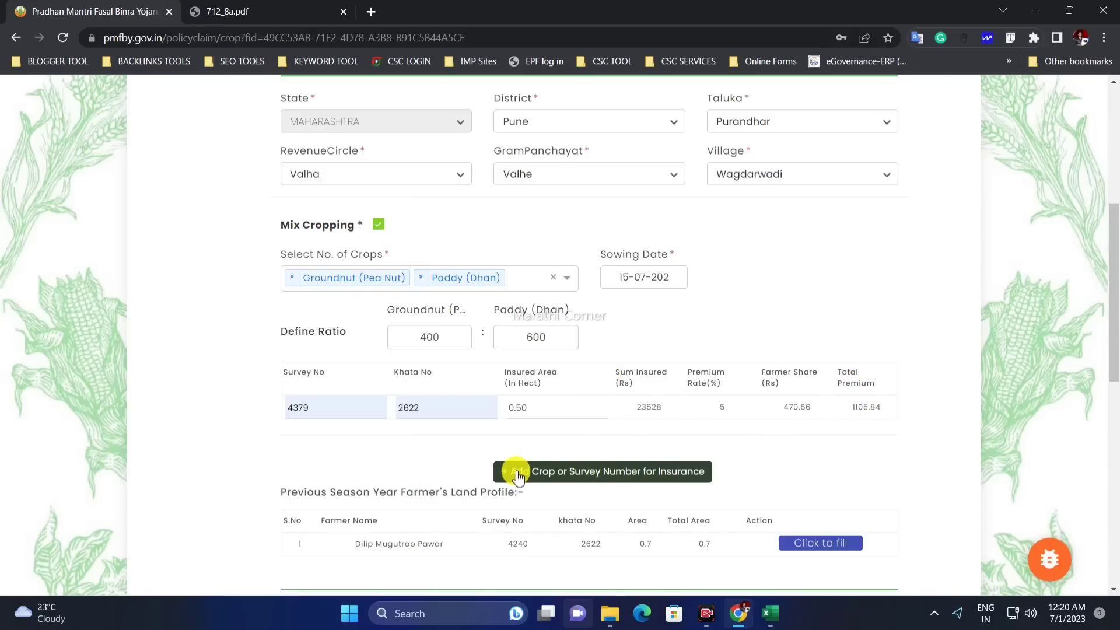
Add the mixed-crop entry to the insurance list and review its sowing date, land numbers, area and premium details.
left_click(577, 472)
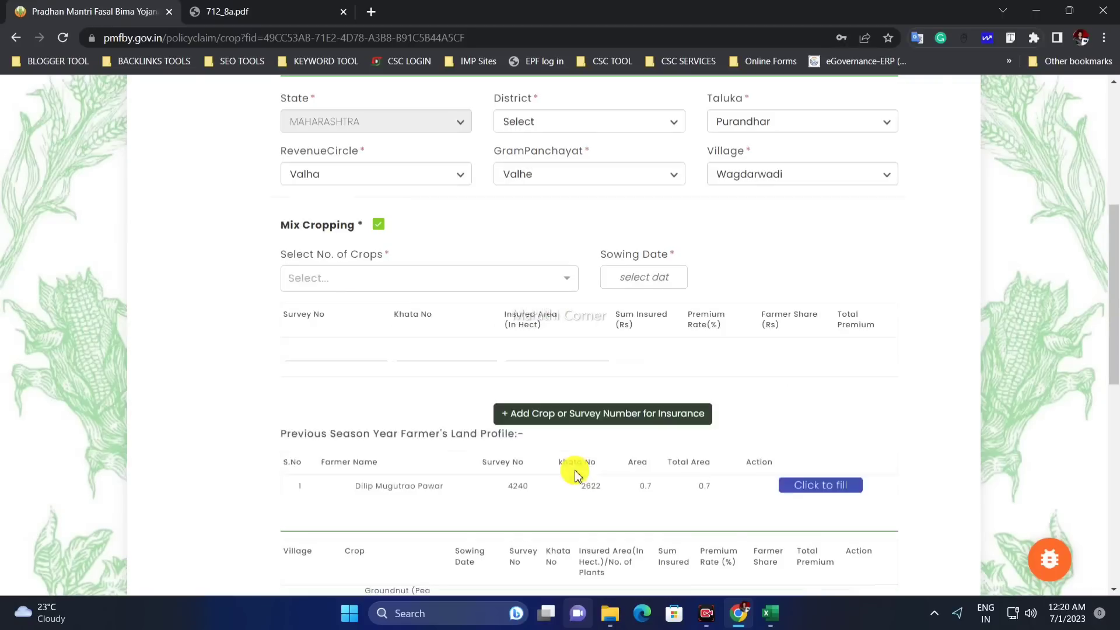
scroll(577, 434, "down", 2)
scroll(575, 431, "down", 1)
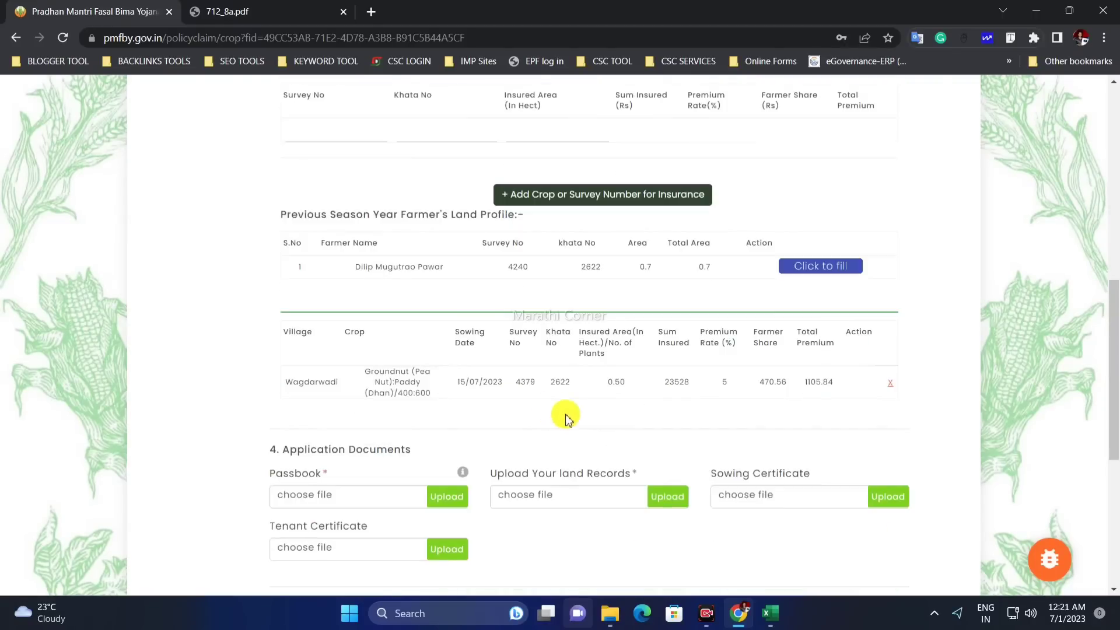
left_click_drag(293, 381, 832, 380)
left_click(704, 379)
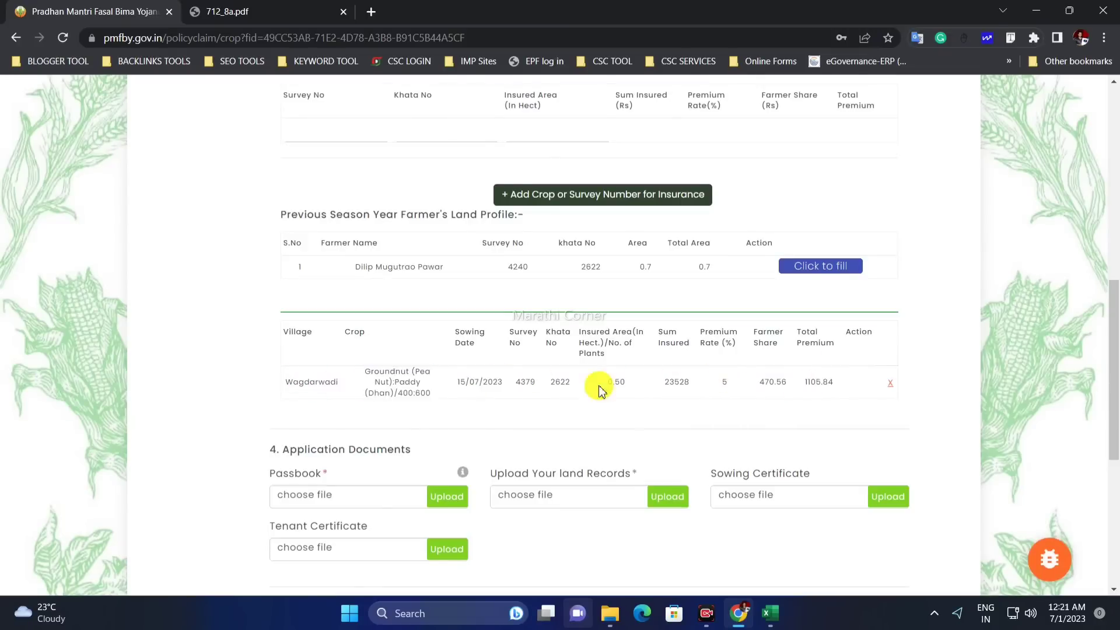
left_click_drag(459, 385, 715, 388)
left_click(750, 389)
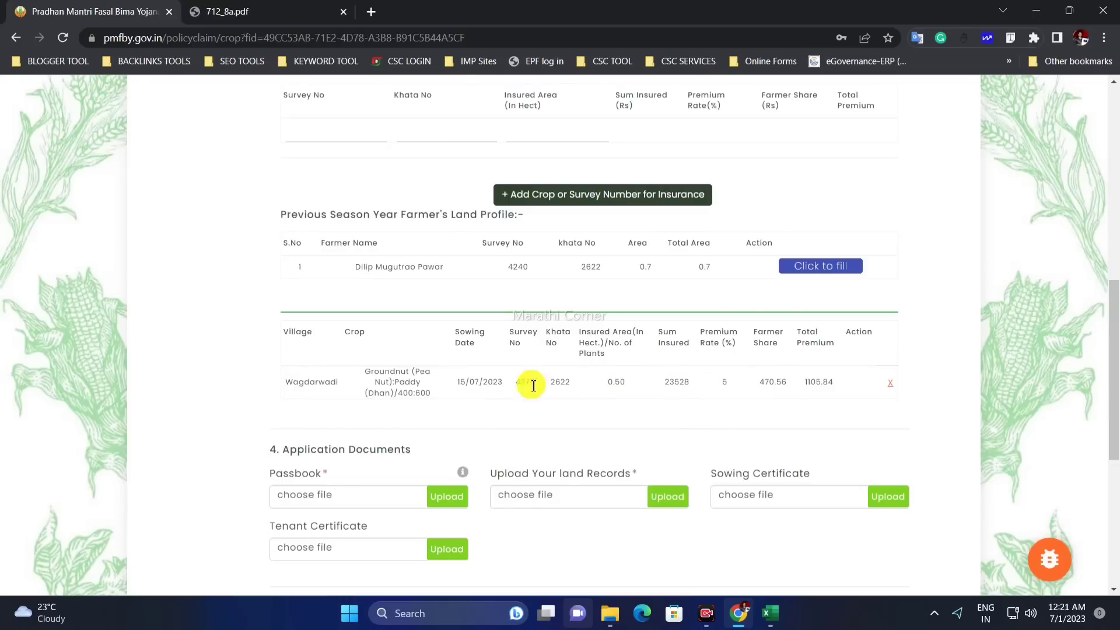
Delete the Groundnut and Paddy entry from the insurance list and turn off Mix Cropping.
left_click(892, 384)
scroll(815, 403, "up", 5)
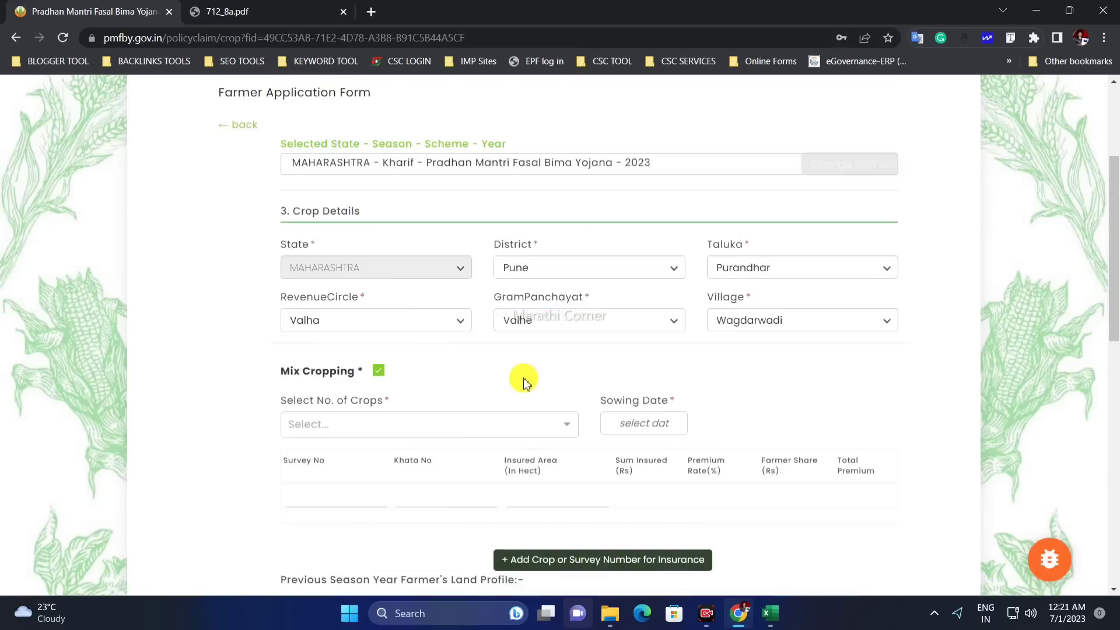
scroll(327, 357, "down", 1)
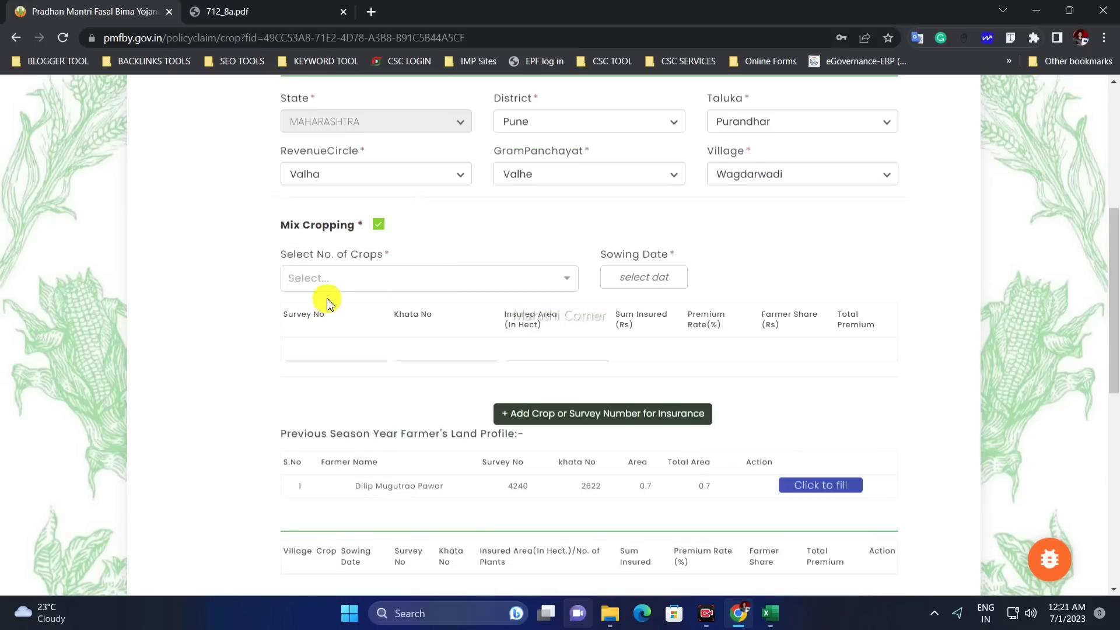
left_click(379, 225)
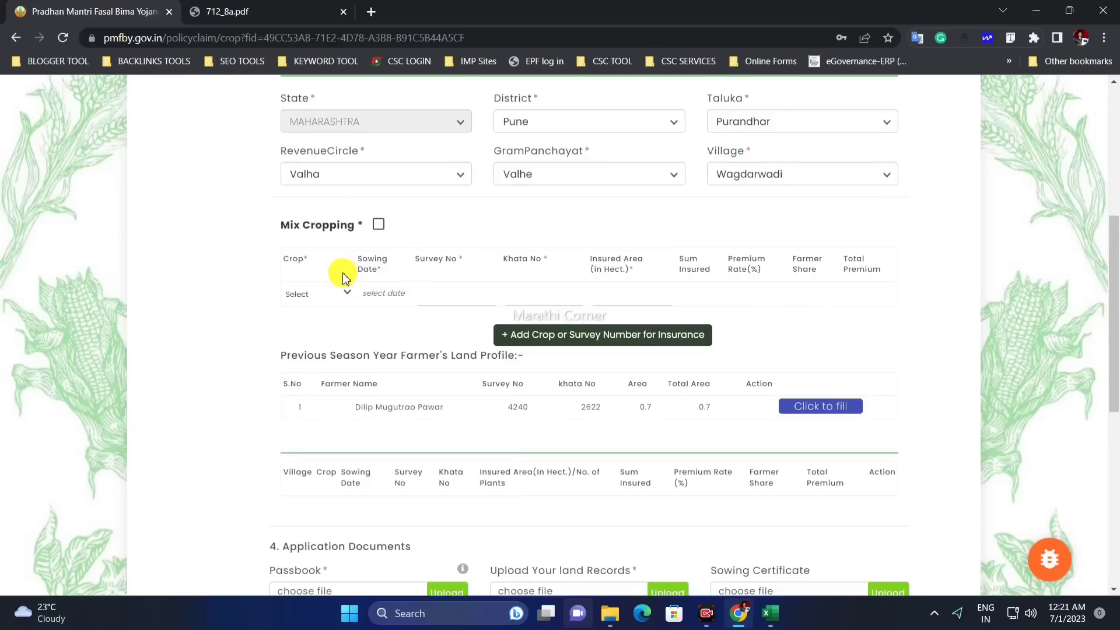
Select Pearl Millet (Bajra) as the single crop and set its sowing date to 15-07-2023.
left_click(328, 296)
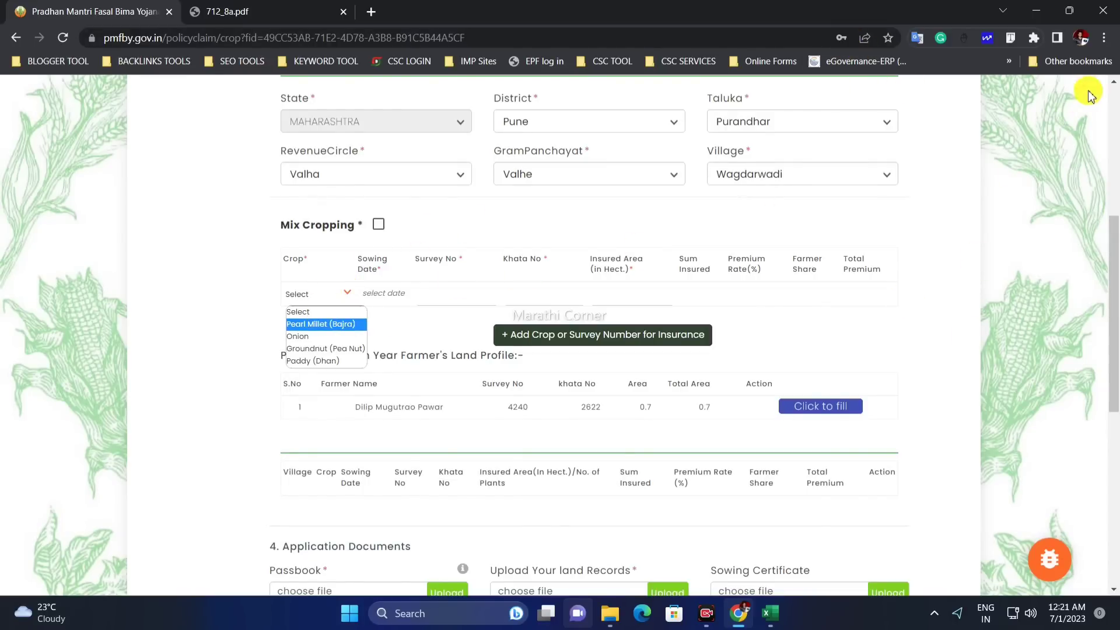
left_click(1105, 37)
left_click(1061, 193)
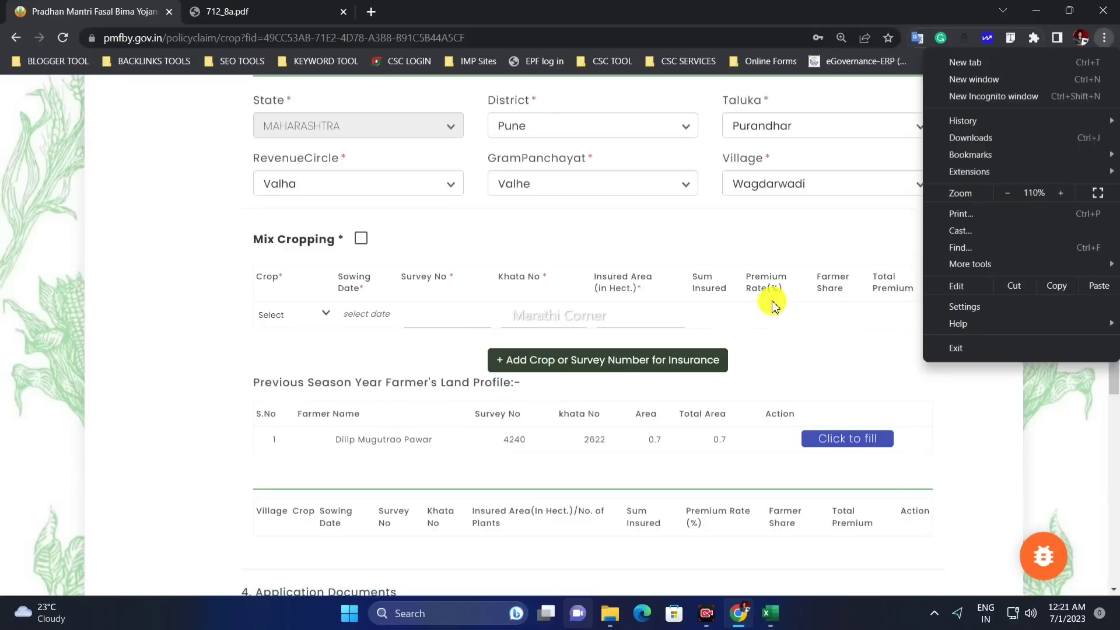
left_click(764, 298)
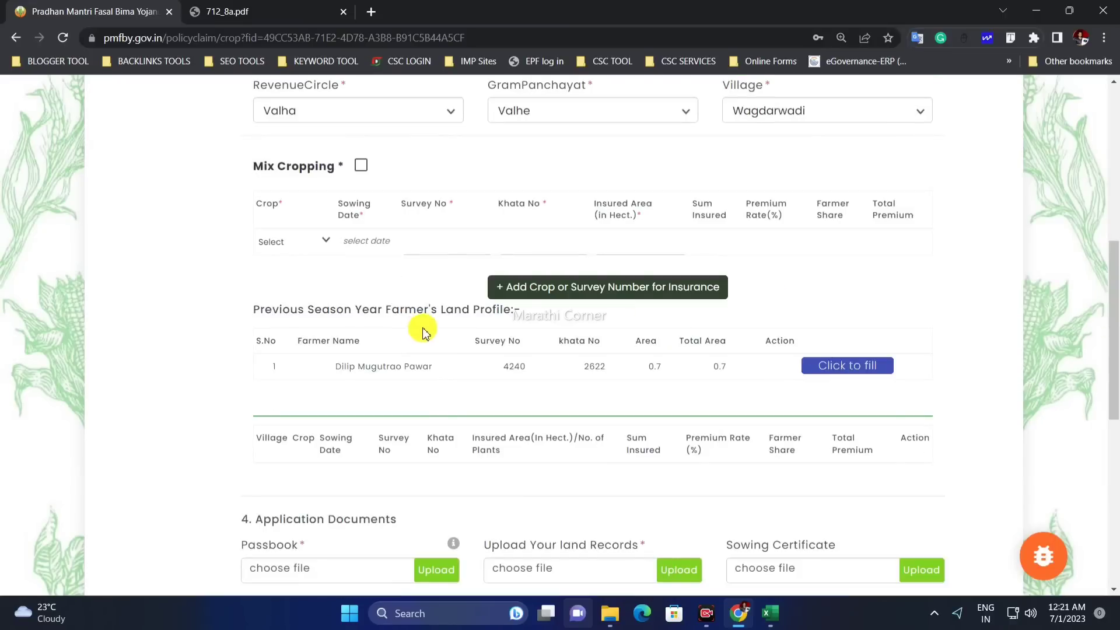
left_click(285, 242)
left_click(296, 274)
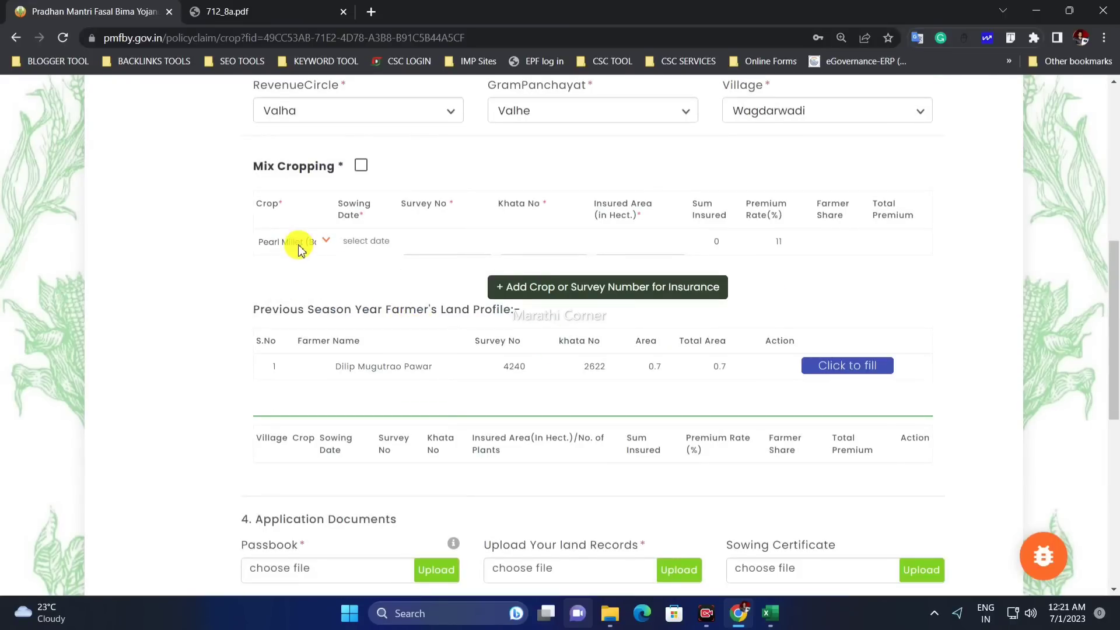
left_click(295, 241)
left_click(304, 280)
left_click(371, 239)
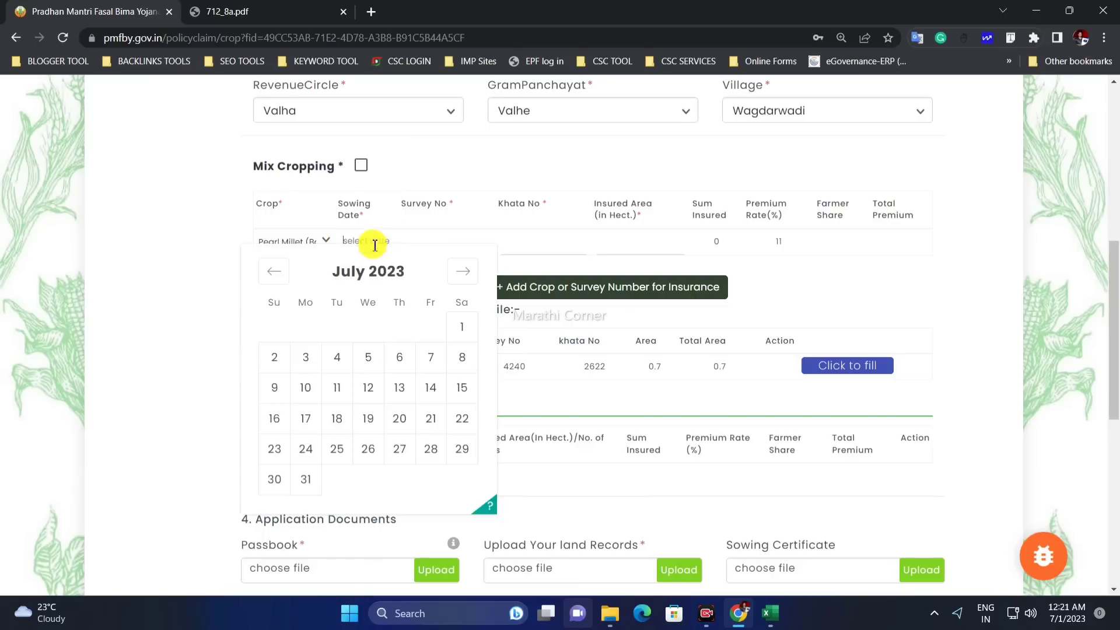
left_click(463, 388)
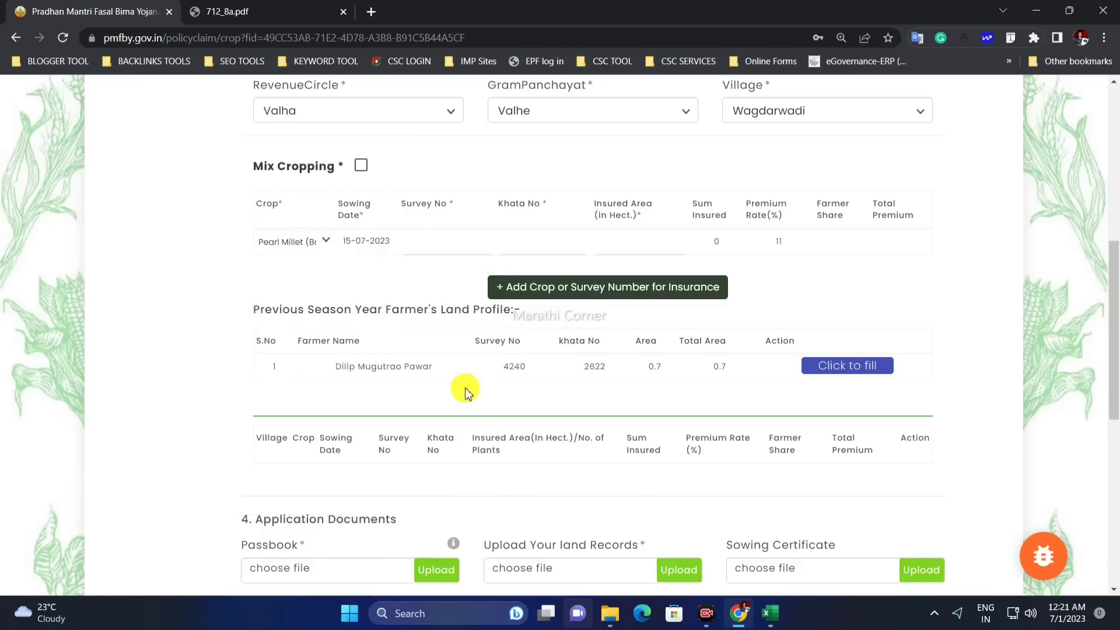
Fill in the survey number and khata number for the Pearl Millet row, checking the khata number against 712_8a.pdf.
left_click(430, 237)
left_click(467, 266)
left_click(528, 241)
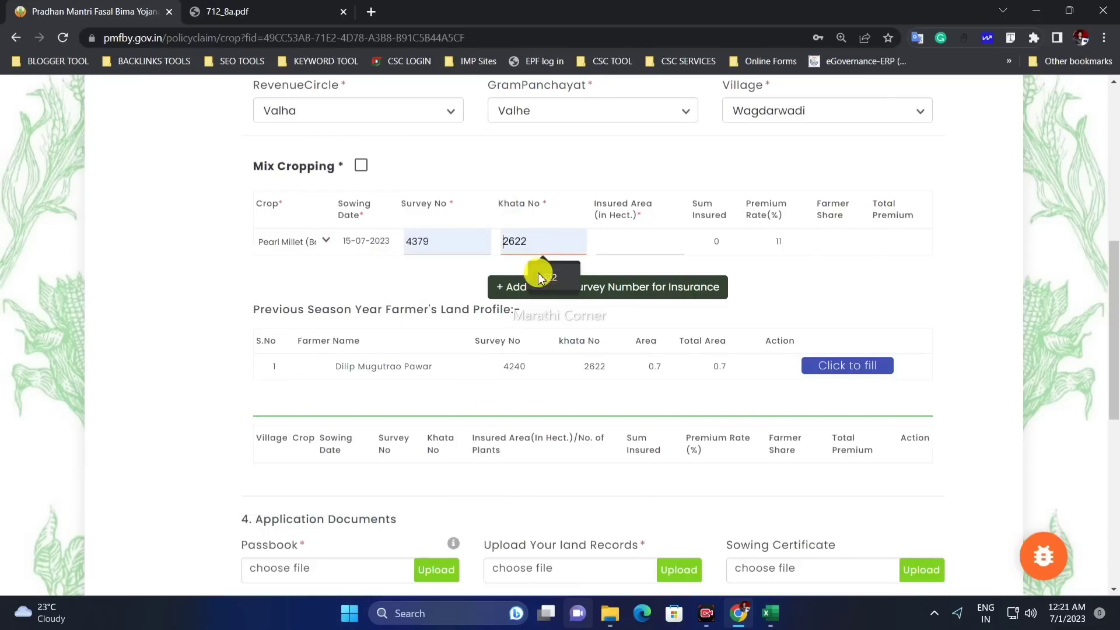
left_click(533, 268)
left_click(318, 18)
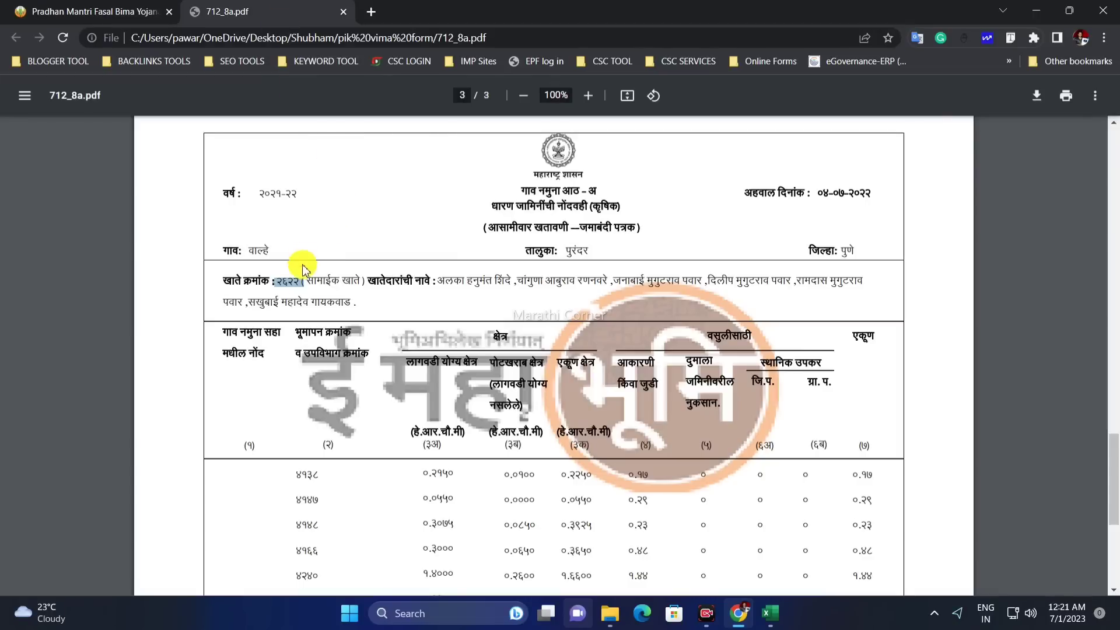
left_click(110, 8)
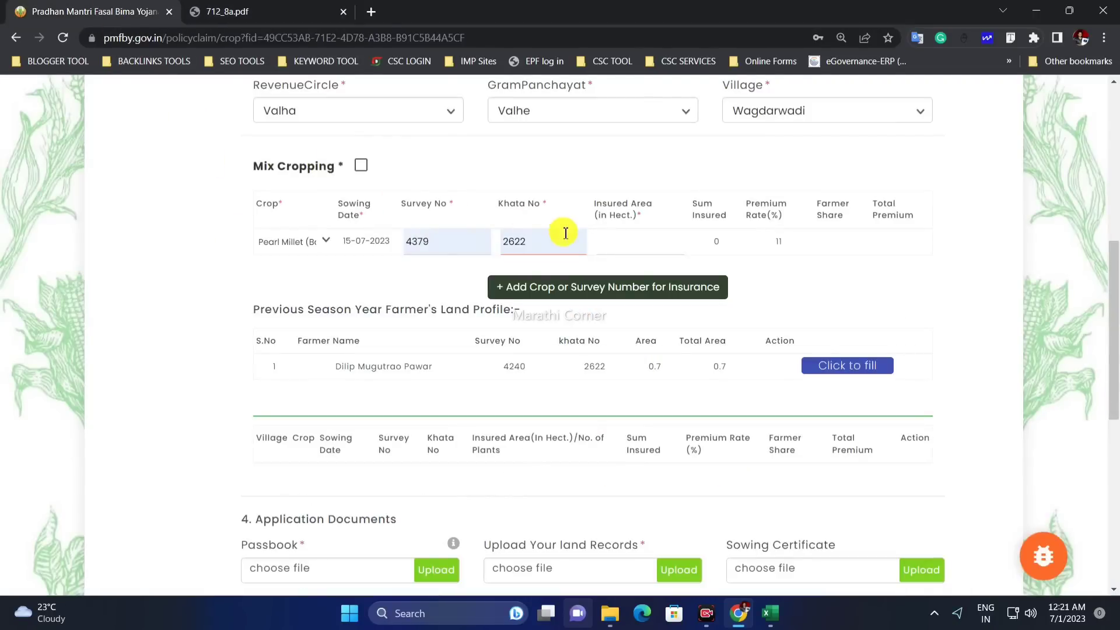
Set the Pearl Millet insured area to 0.50 hectare and add the crop entry to the insurance list.
left_click(630, 241)
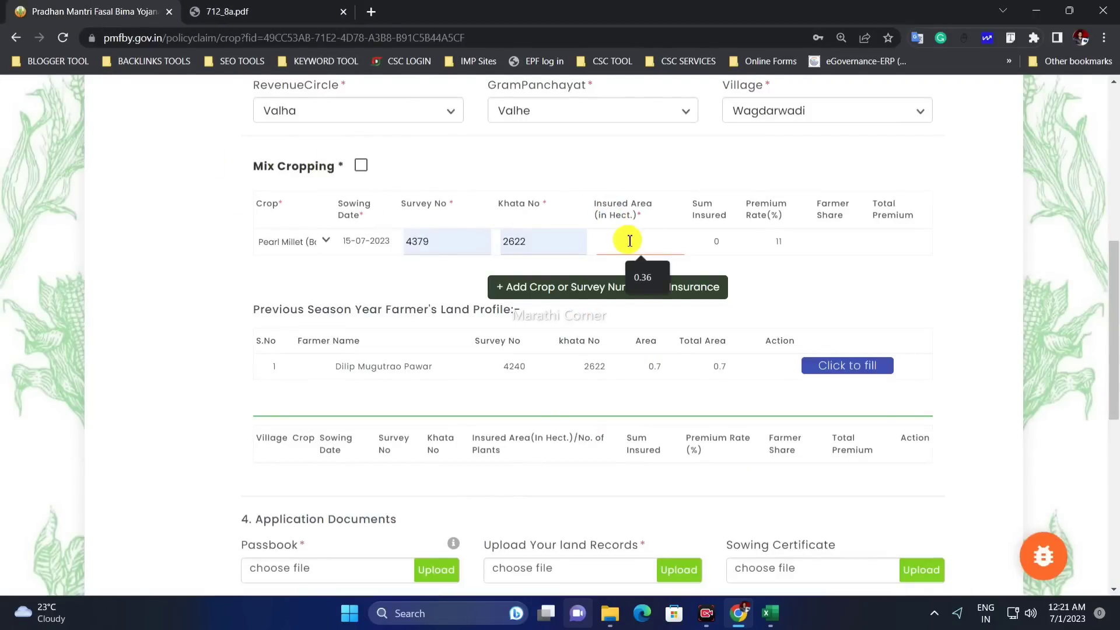
type("0.5")
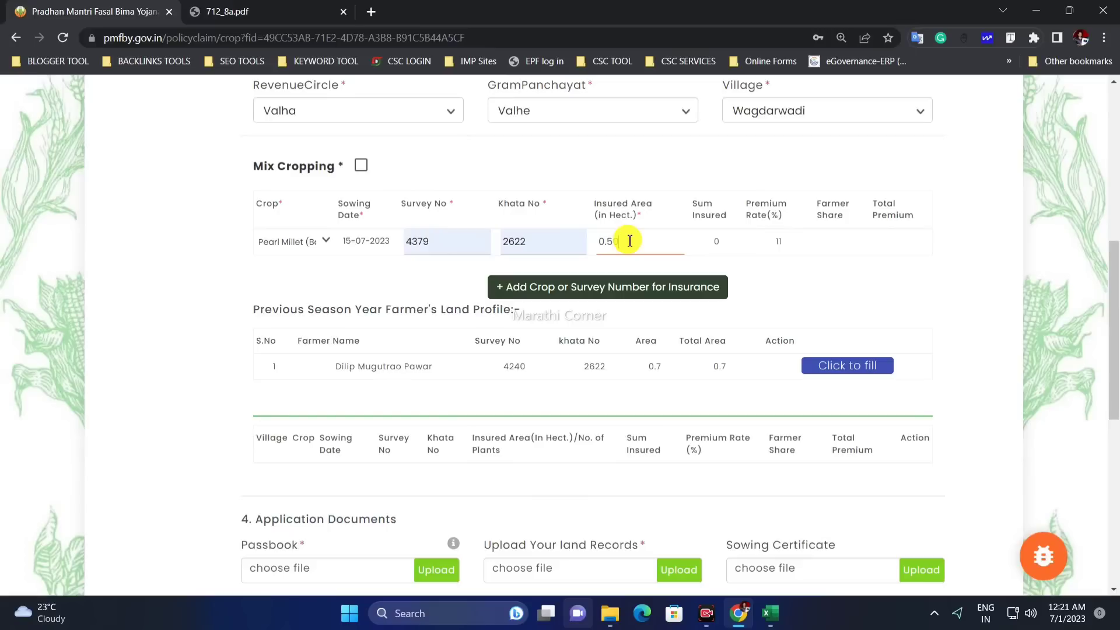
type("0")
left_click(776, 254)
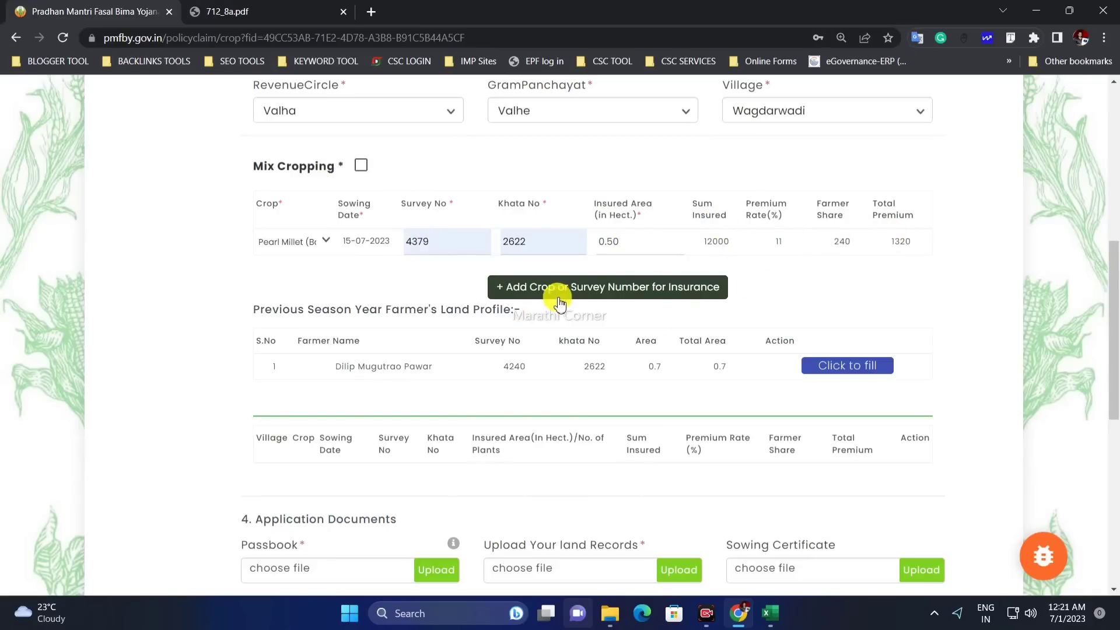
left_click(627, 296)
scroll(630, 315, "down", 3)
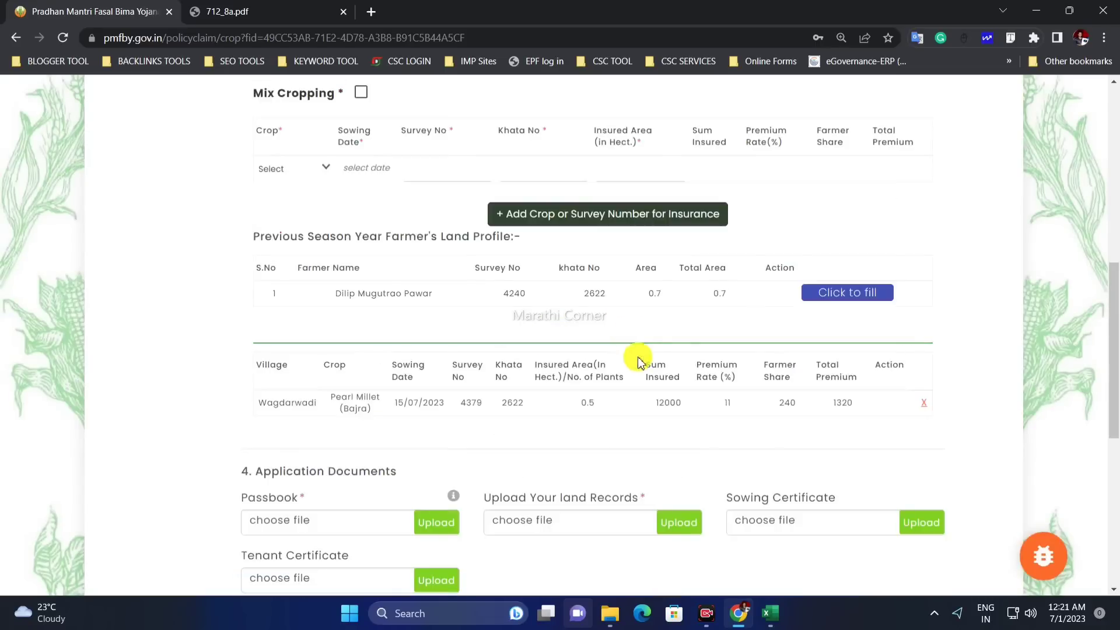
left_click_drag(302, 330, 770, 329)
left_click(640, 343)
Choose passbookp.jpeg as the passbook document and upload it.
scroll(624, 357, "down", 1)
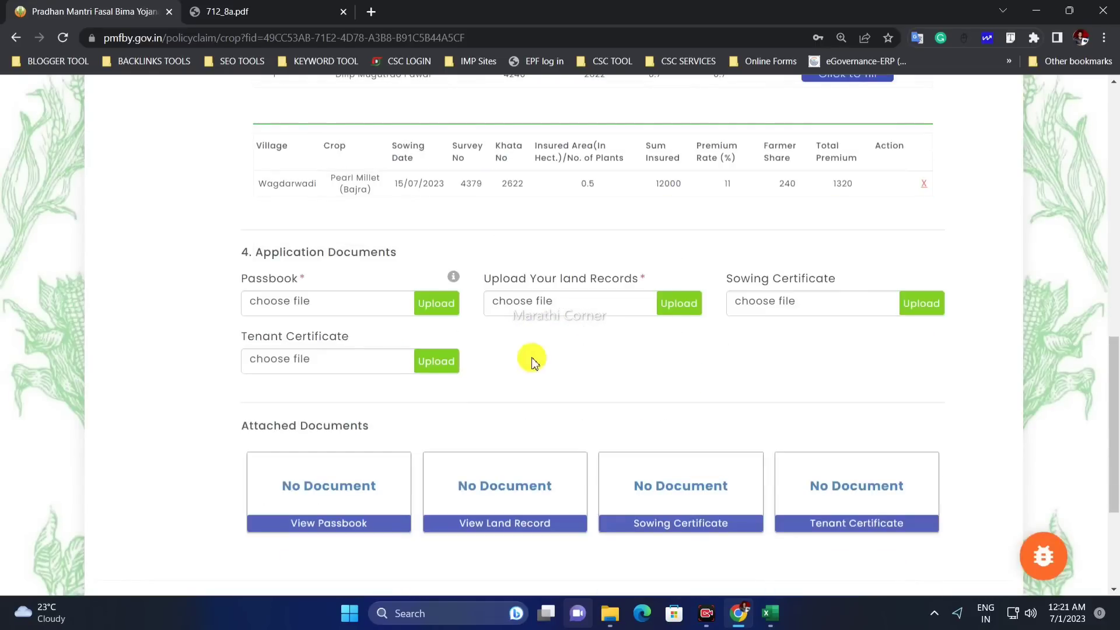
scroll(295, 277, "down", 1)
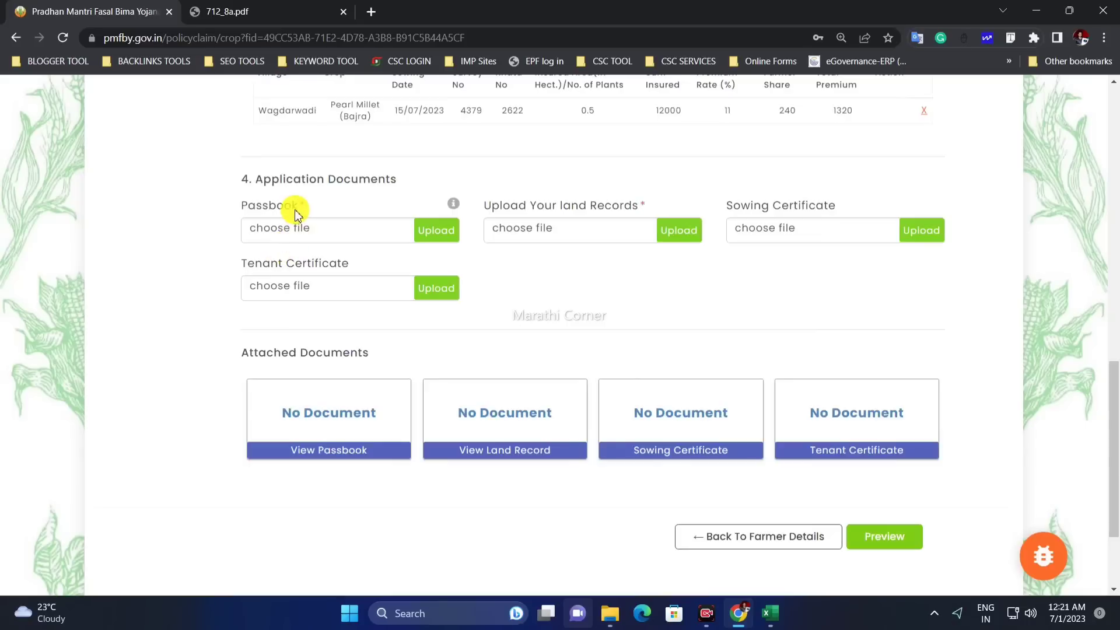
left_click_drag(268, 180, 349, 209)
left_click(304, 221)
scroll(305, 217, "down", 1)
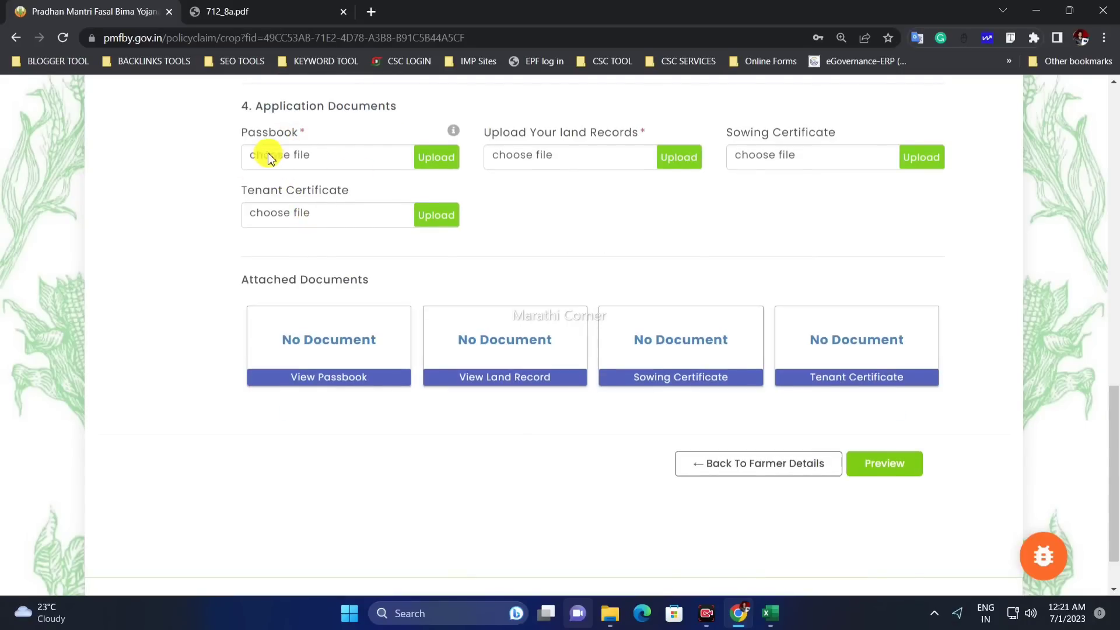
left_click(302, 162)
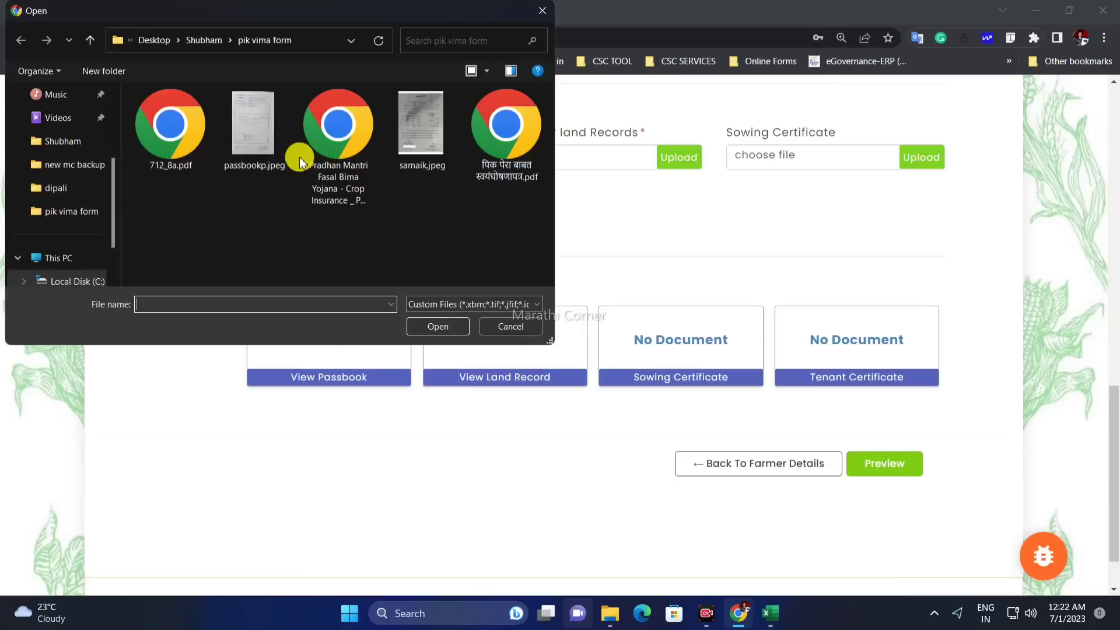
double_click(275, 149)
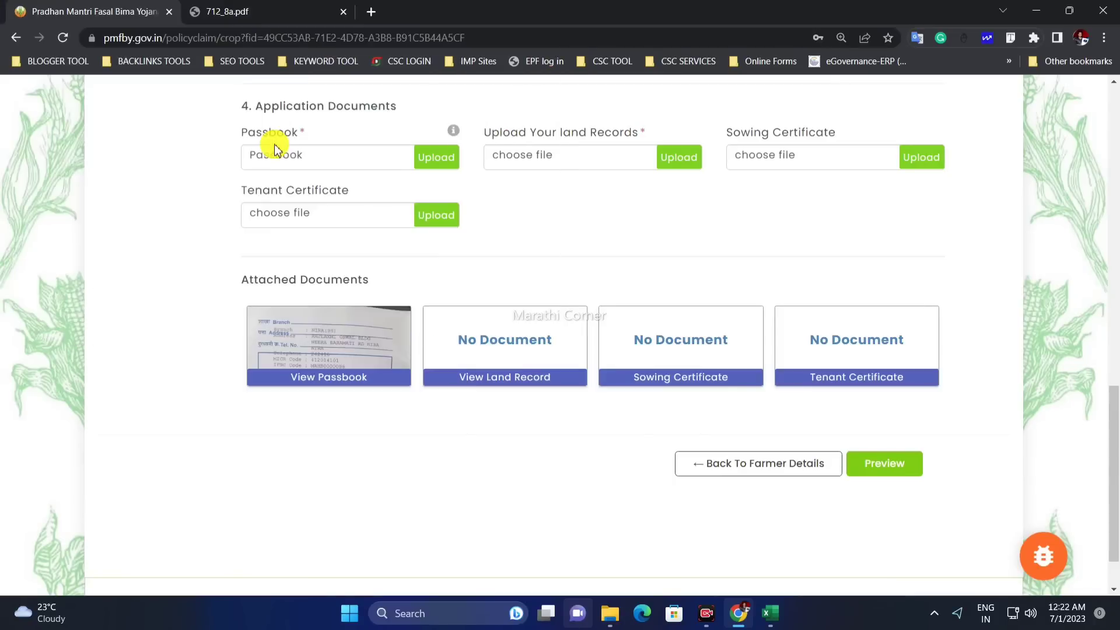
left_click(441, 161)
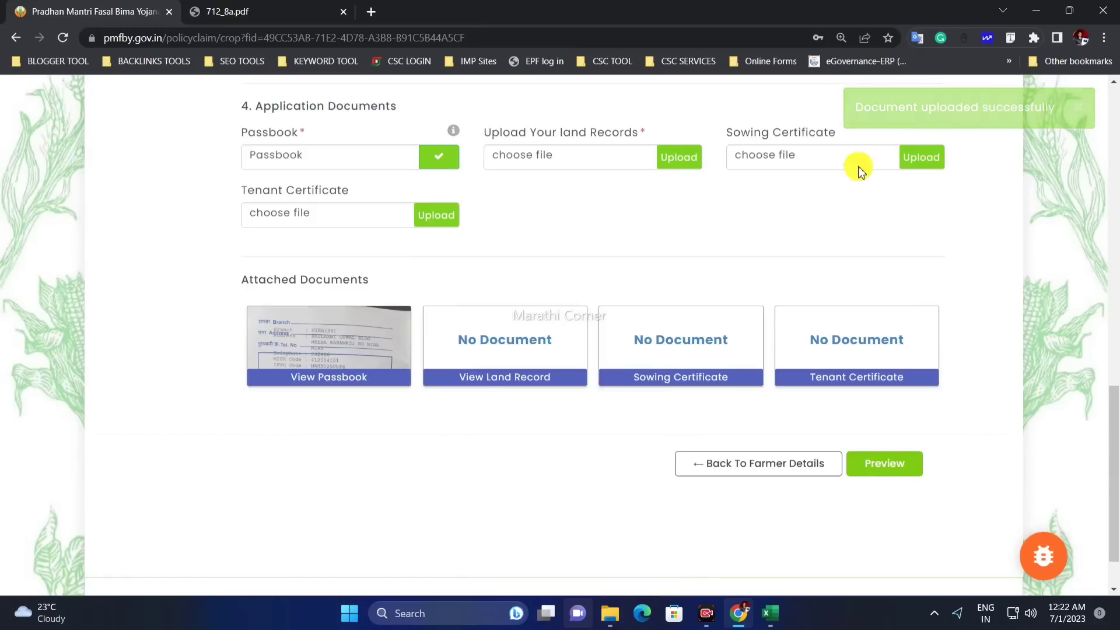
Select 712_8a.pdf as the land records document.
left_click_drag(493, 135, 625, 142)
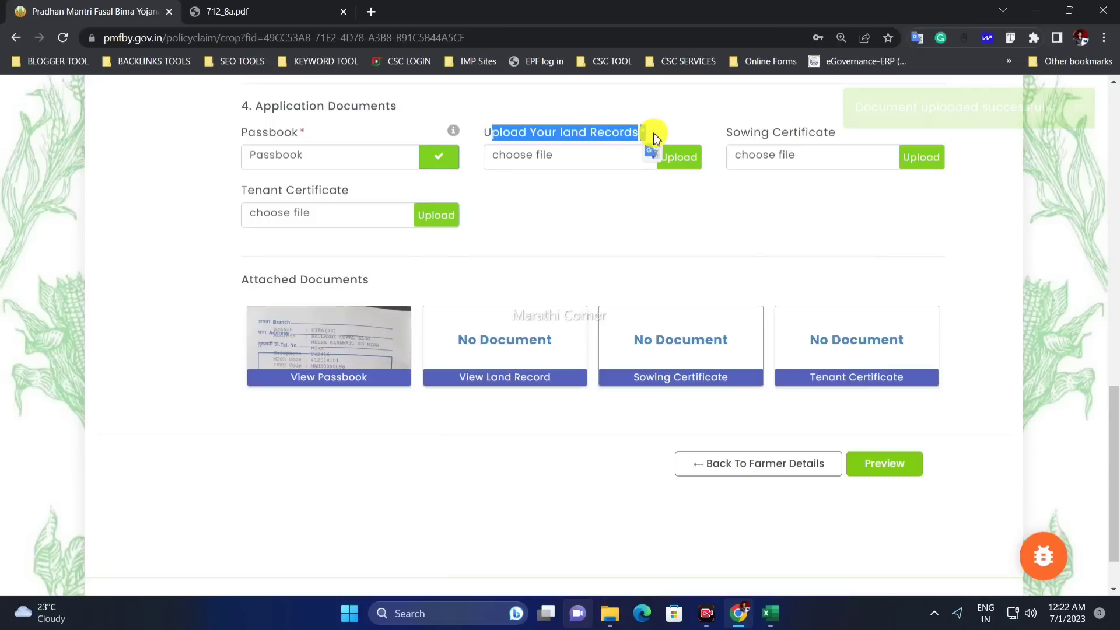
left_click(548, 153)
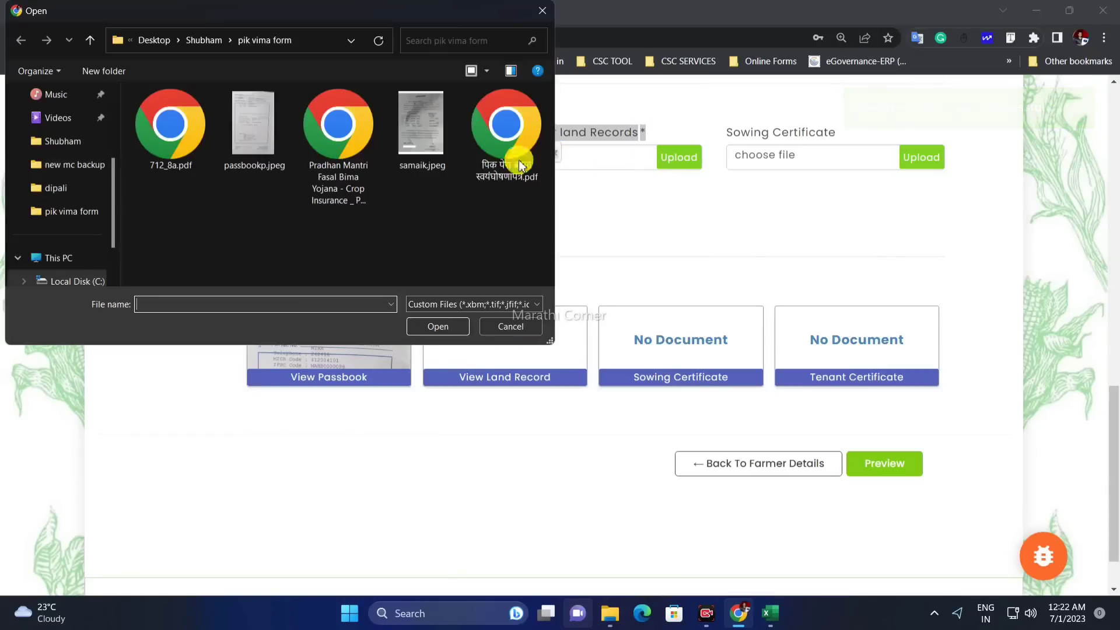
double_click(175, 149)
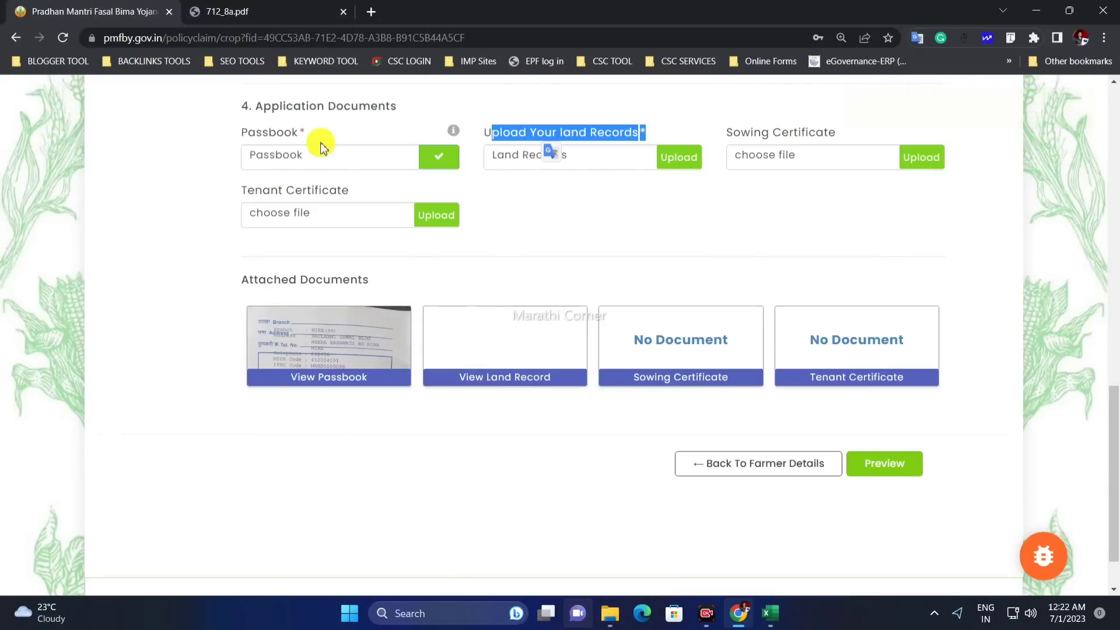
Check the pages of the open 712_8a.pdf, close it, and upload the selected land records document.
left_click(256, 18)
scroll(257, 296, "down", 1)
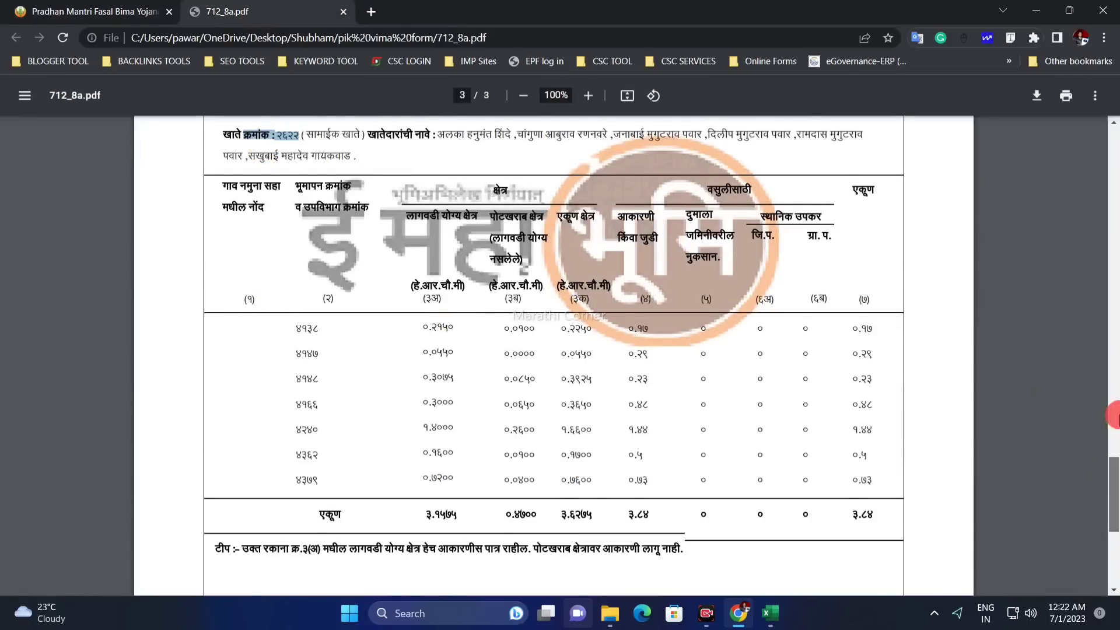
scroll(1115, 414, "up", 15)
scroll(425, 332, "down", 3)
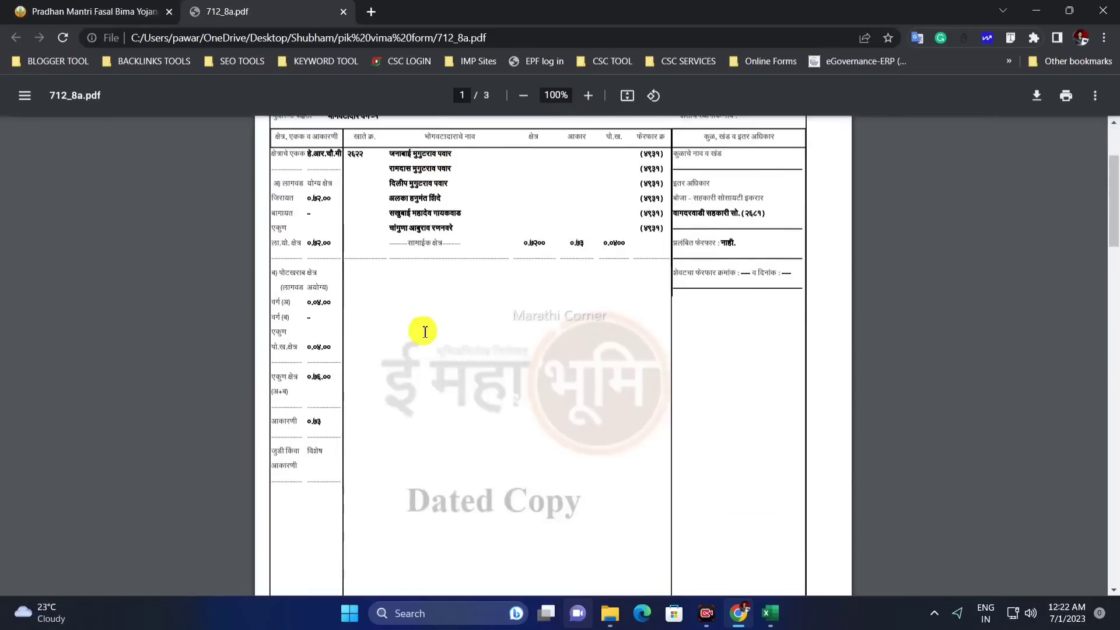
left_click_drag(1113, 198, 1114, 499)
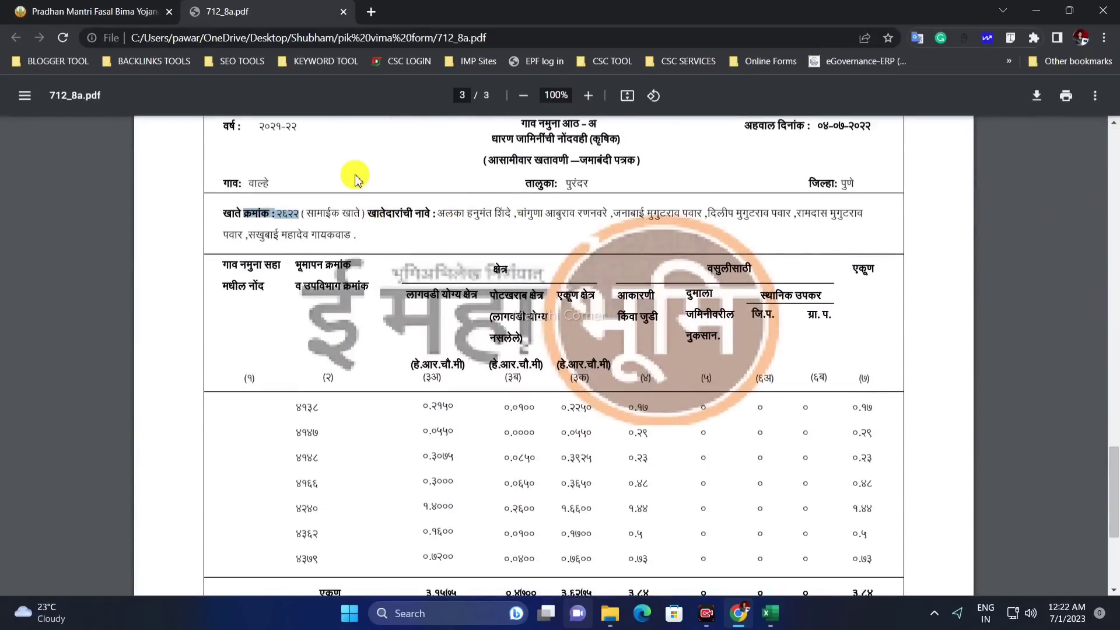
left_click(344, 14)
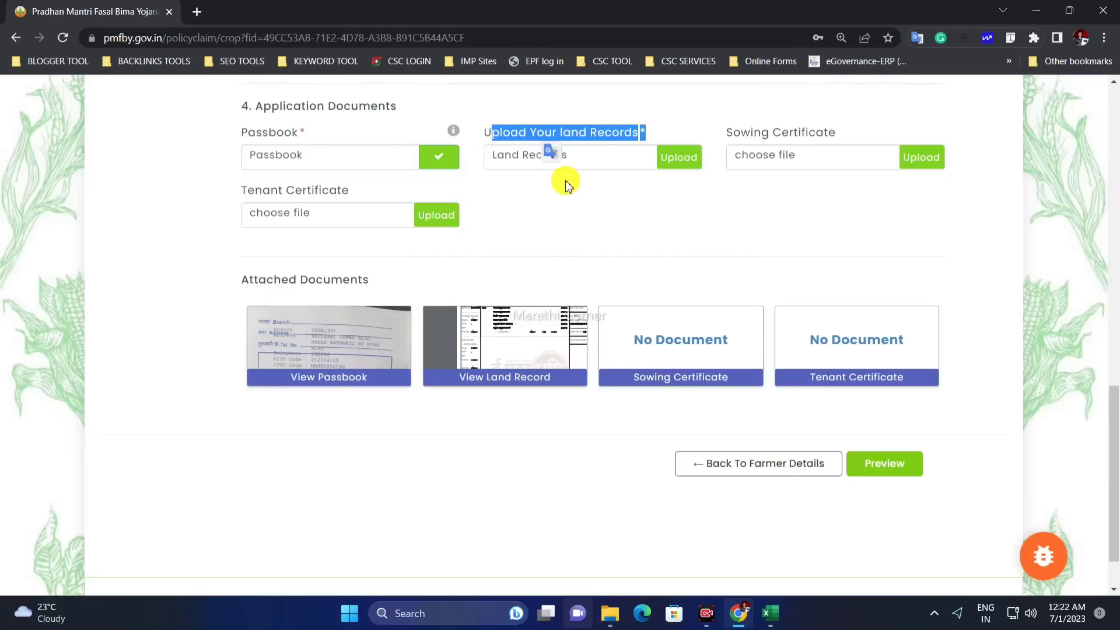
left_click(676, 164)
left_click_drag(855, 107, 1045, 105)
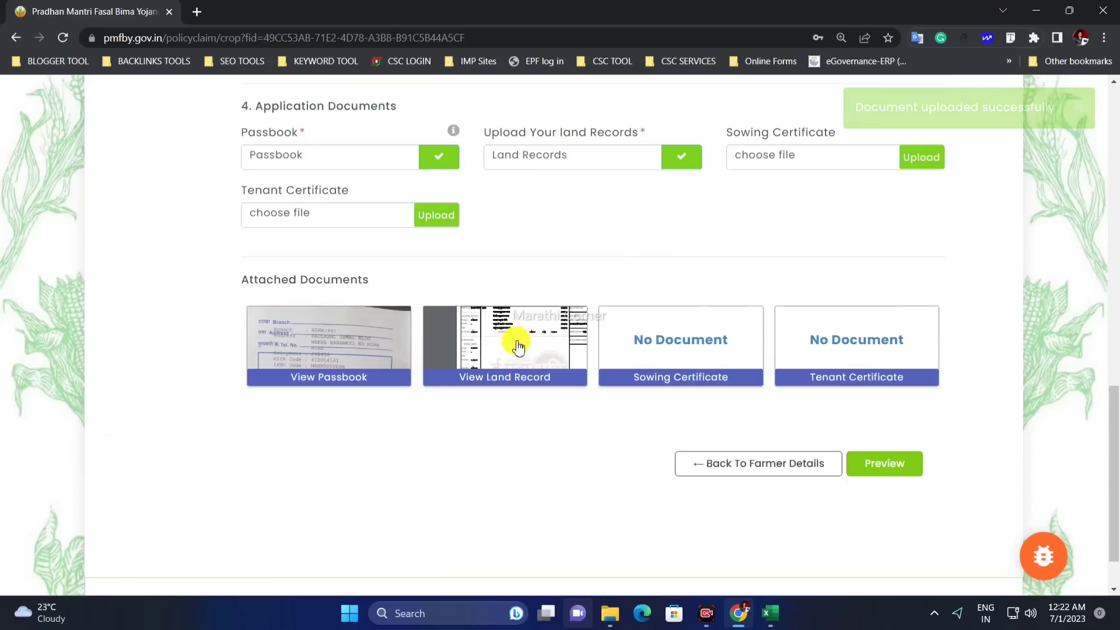
Open पिक पेरा बाबत स्वयंघोषणापत्र.pdf for viewing and select it as the sowing certificate.
left_click_drag(741, 133, 815, 133)
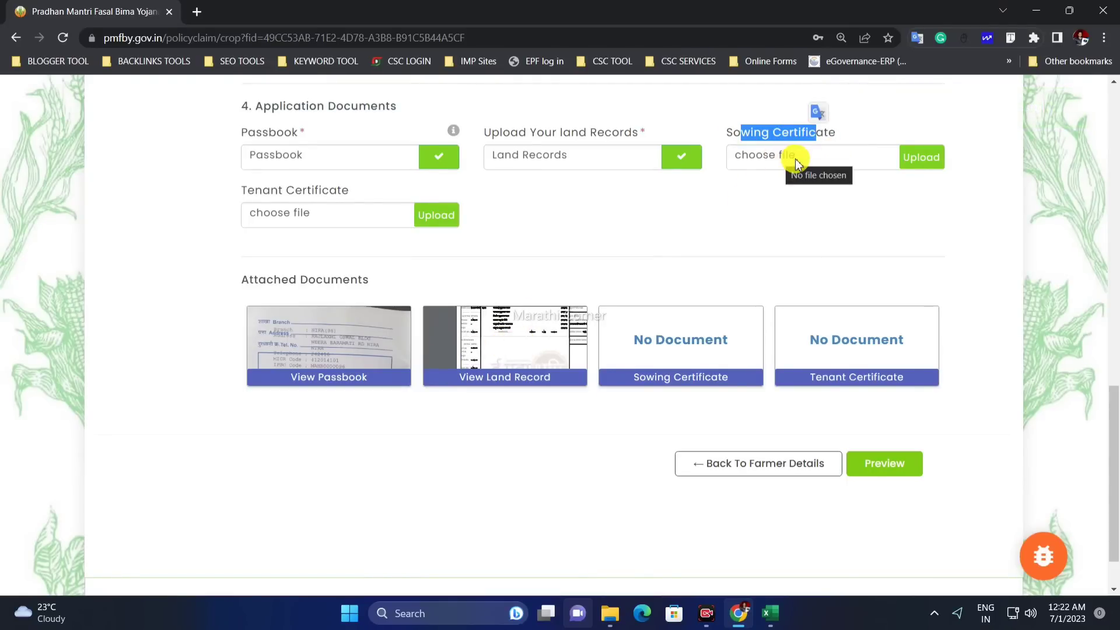
left_click(796, 158)
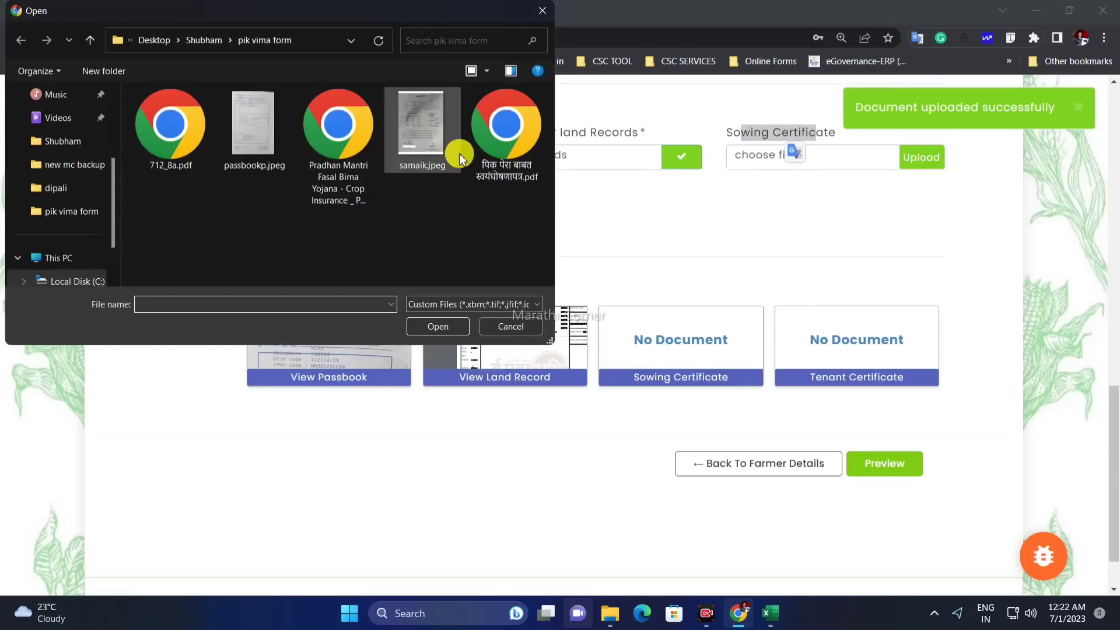
left_click(503, 157)
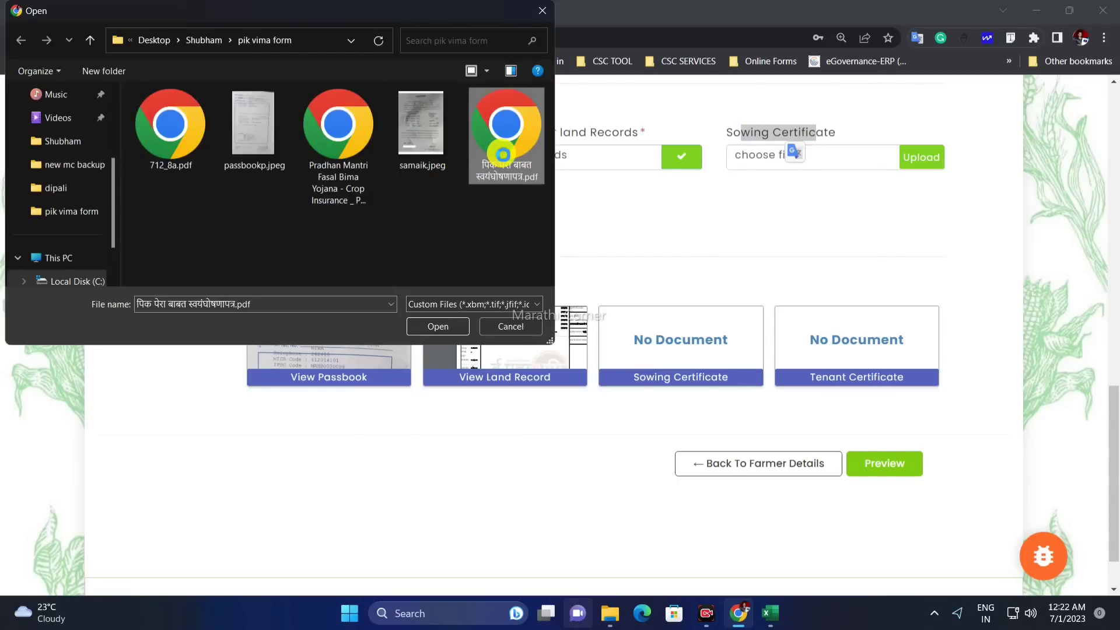
right_click(503, 155)
left_click(532, 168)
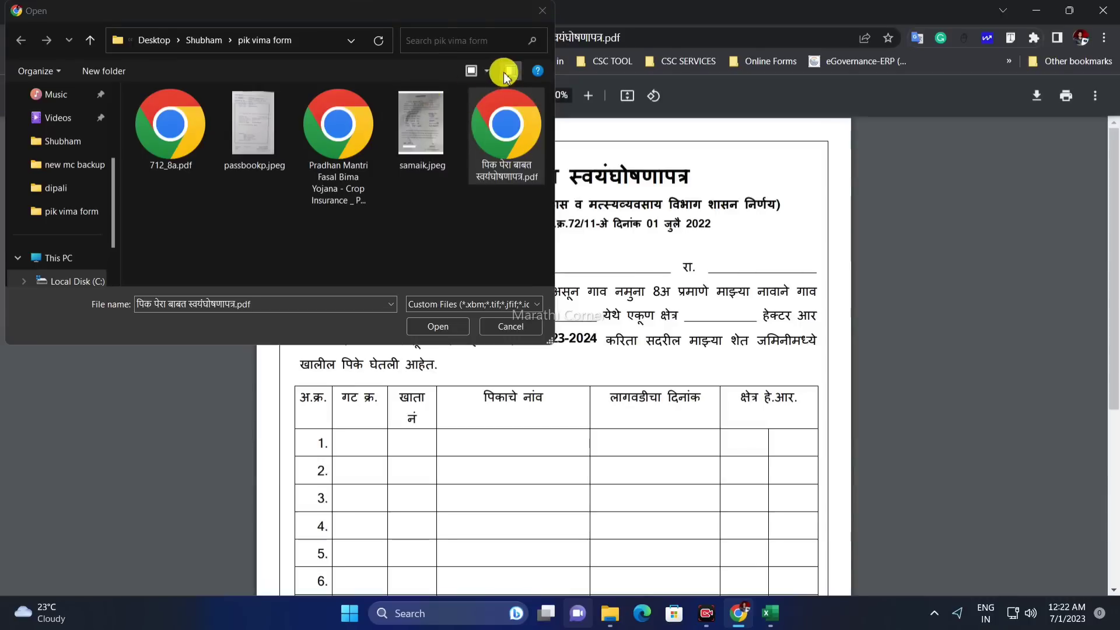
double_click(501, 120)
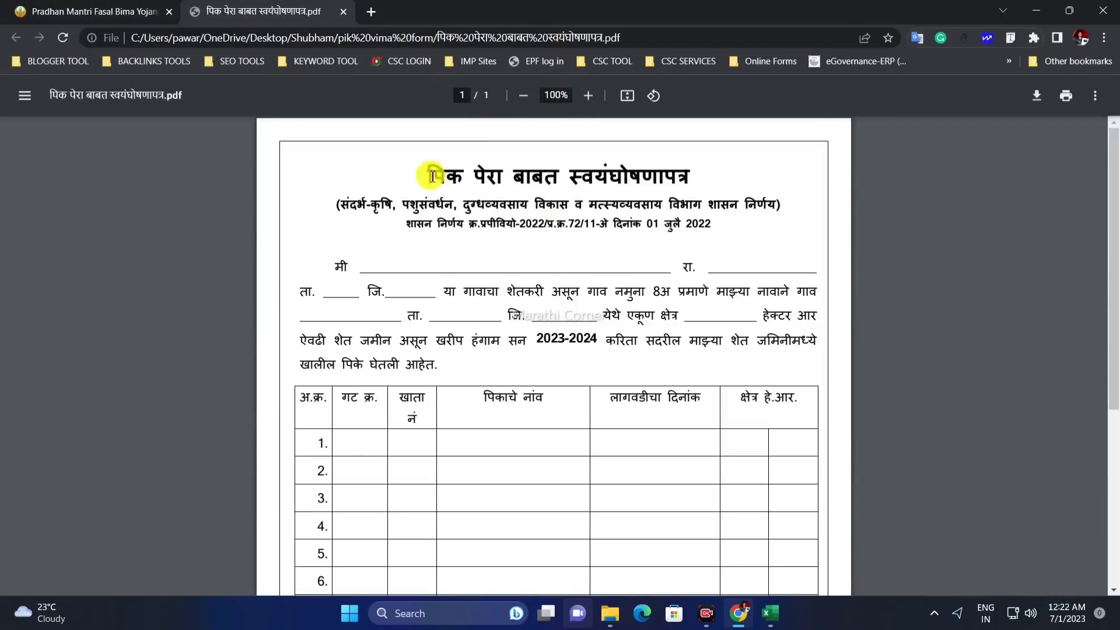
Read through the crop self-declaration form, close it, and upload the selected sowing certificate.
scroll(562, 246, "down", 1)
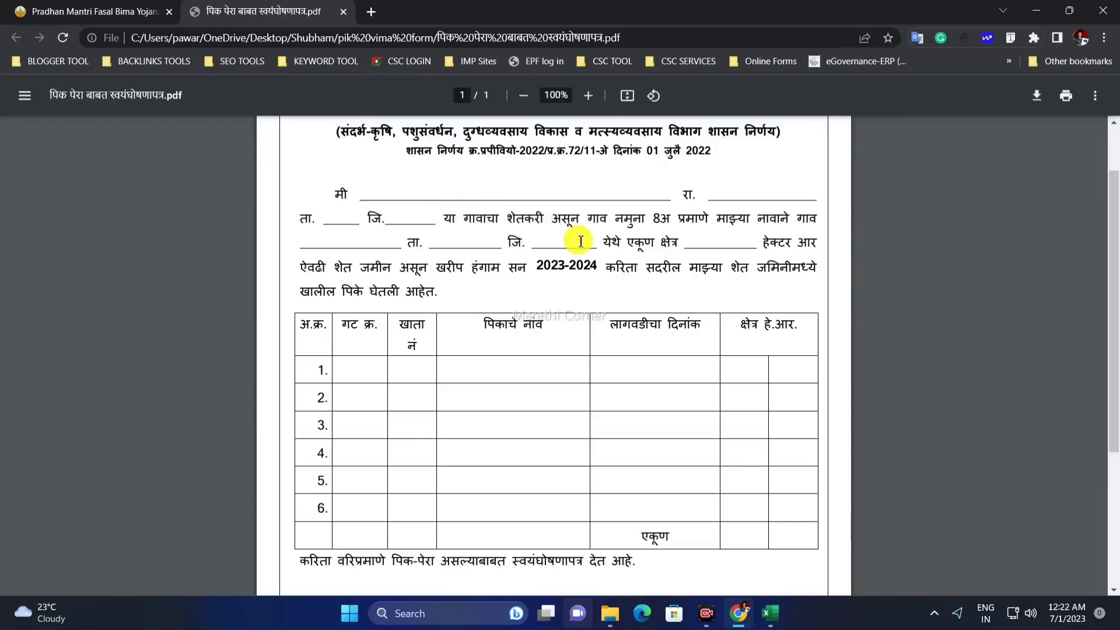
scroll(549, 236, "down", 1)
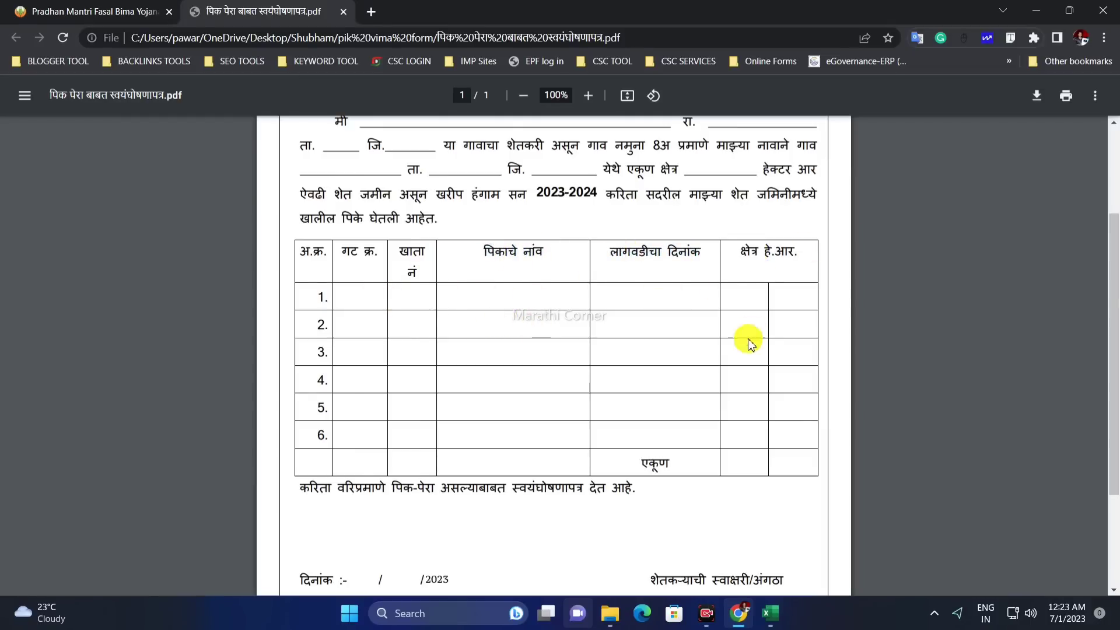
scroll(677, 336, "down", 2)
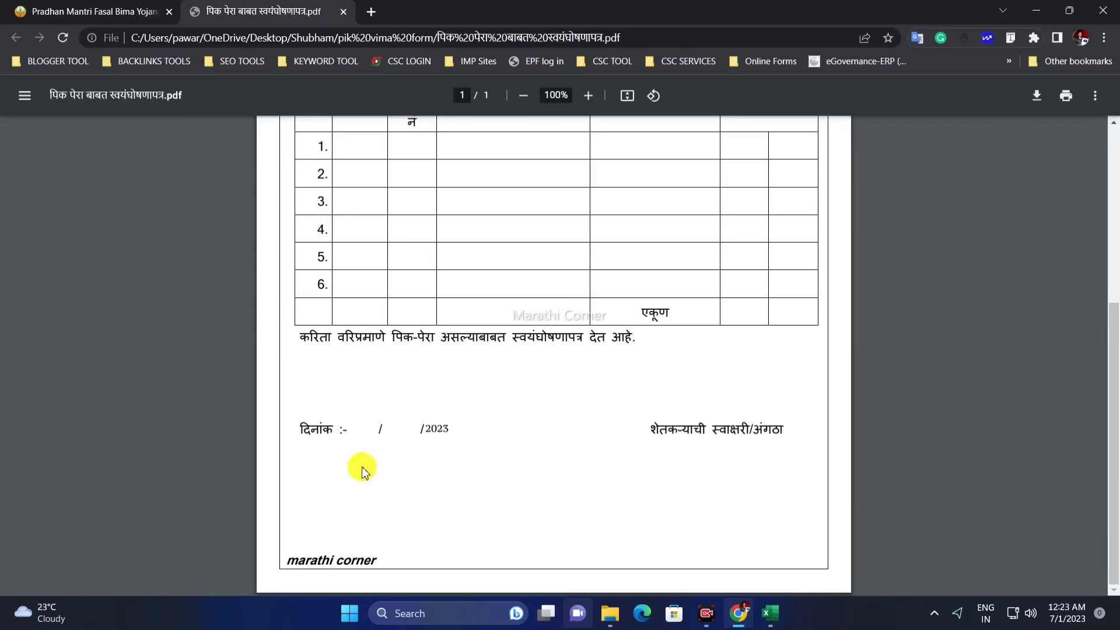
left_click(344, 13)
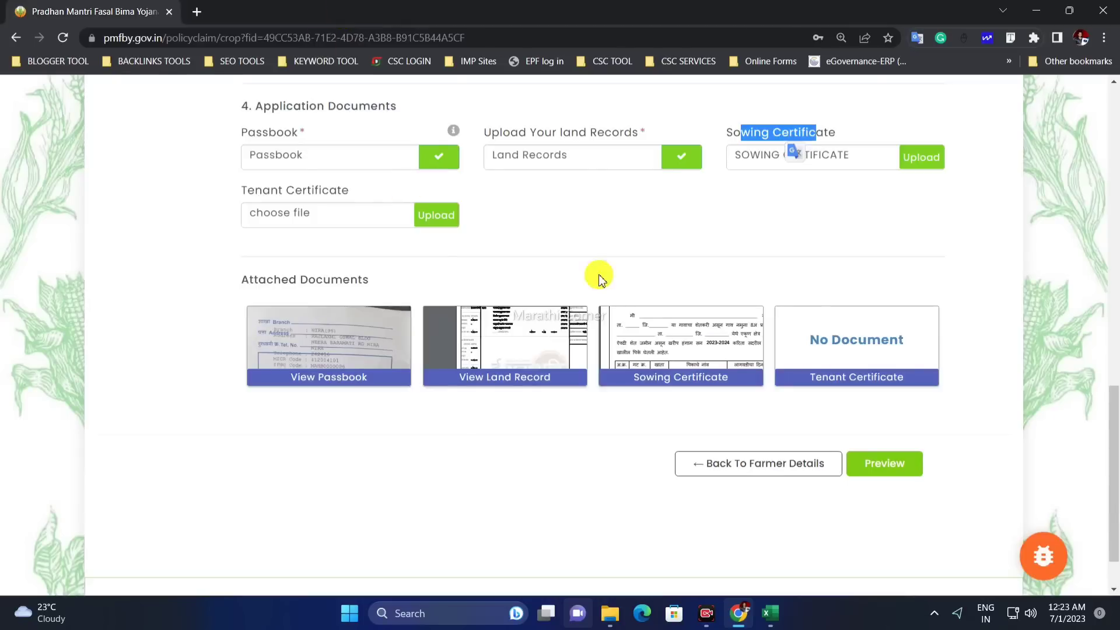
left_click(922, 158)
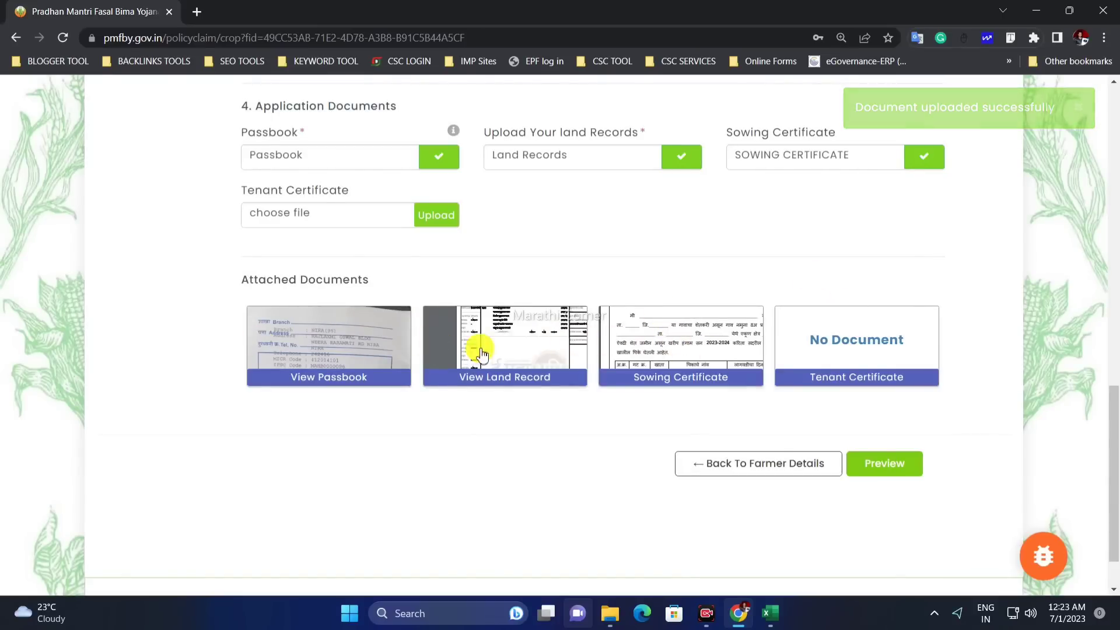
Leave the tenant certificate empty and open the application preview to review the bank, farmer and crop details.
left_click_drag(257, 191, 360, 191)
left_click(361, 191)
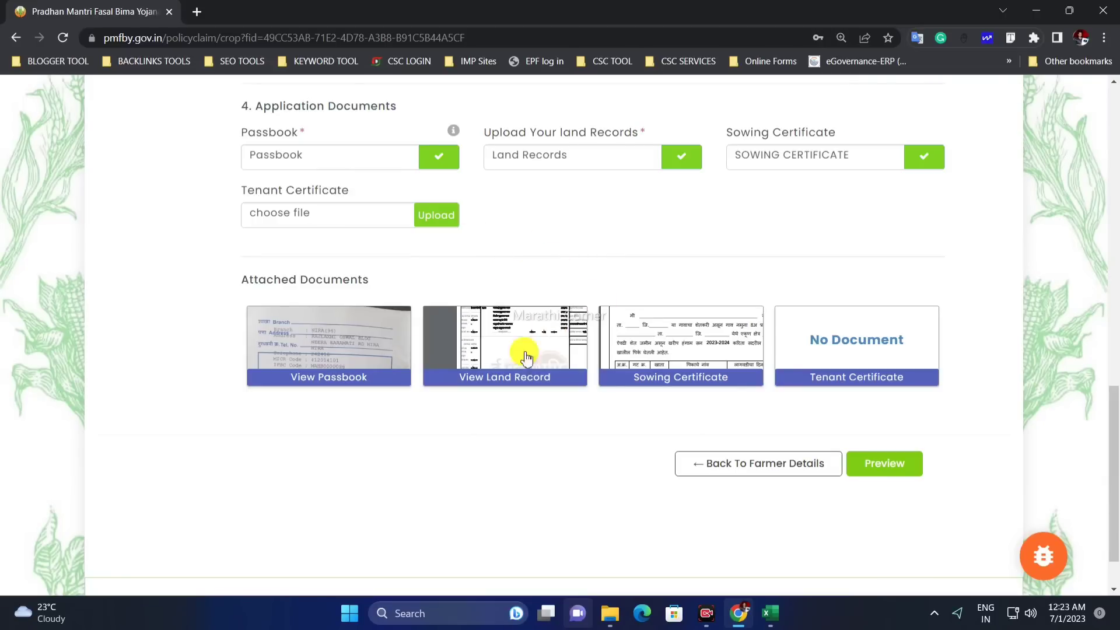
scroll(858, 440, "down", 1)
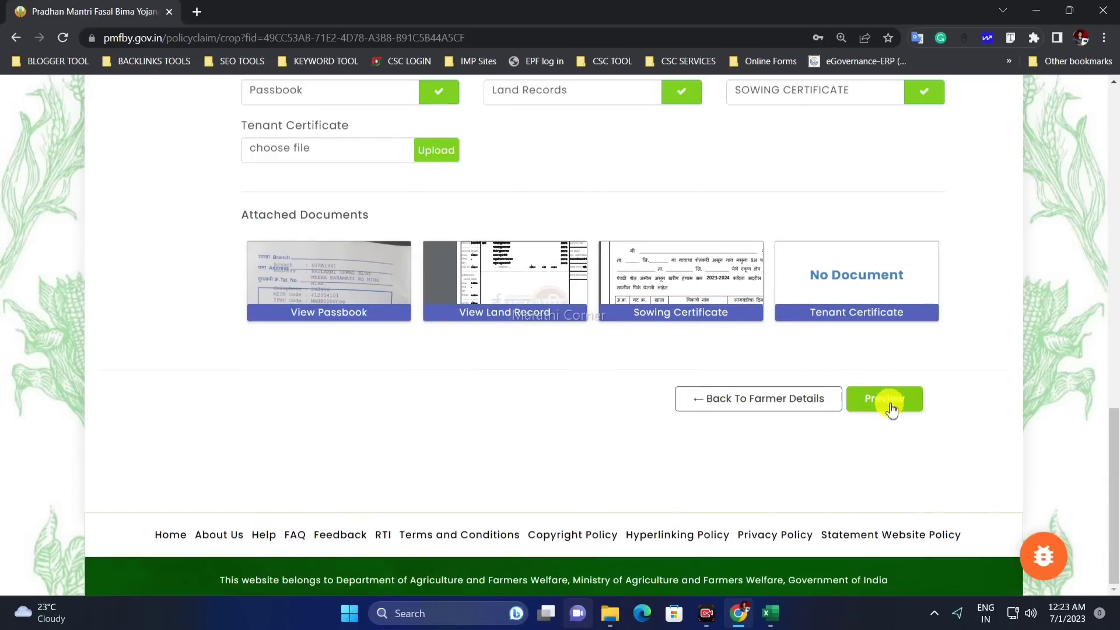
left_click(885, 399)
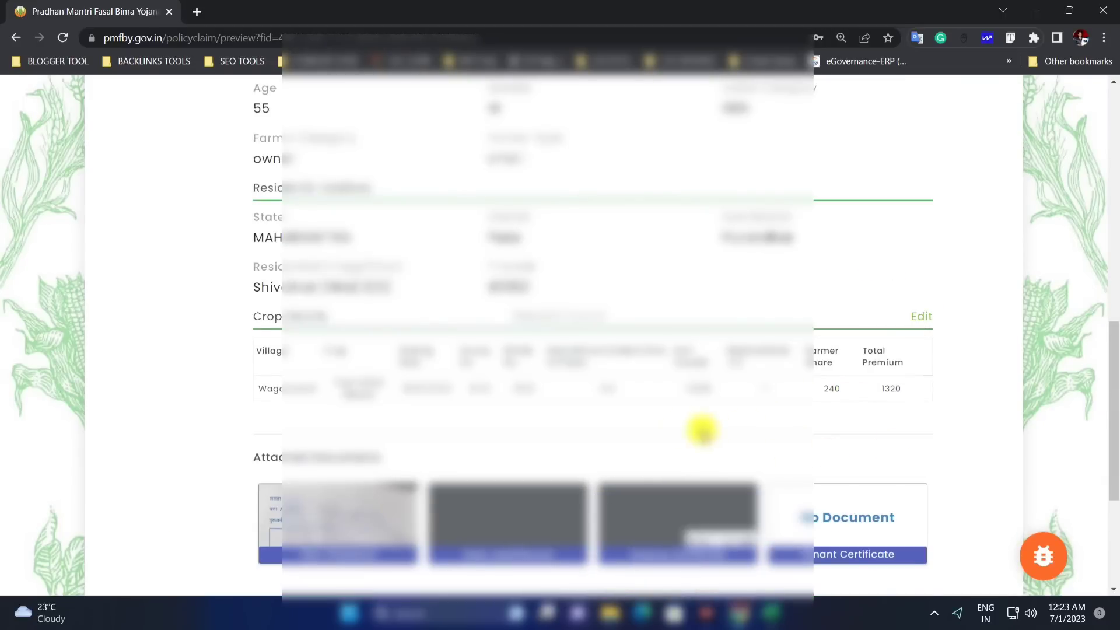
scroll(688, 426, "up", 5)
scroll(681, 421, "up", 5)
scroll(655, 379, "down", 4)
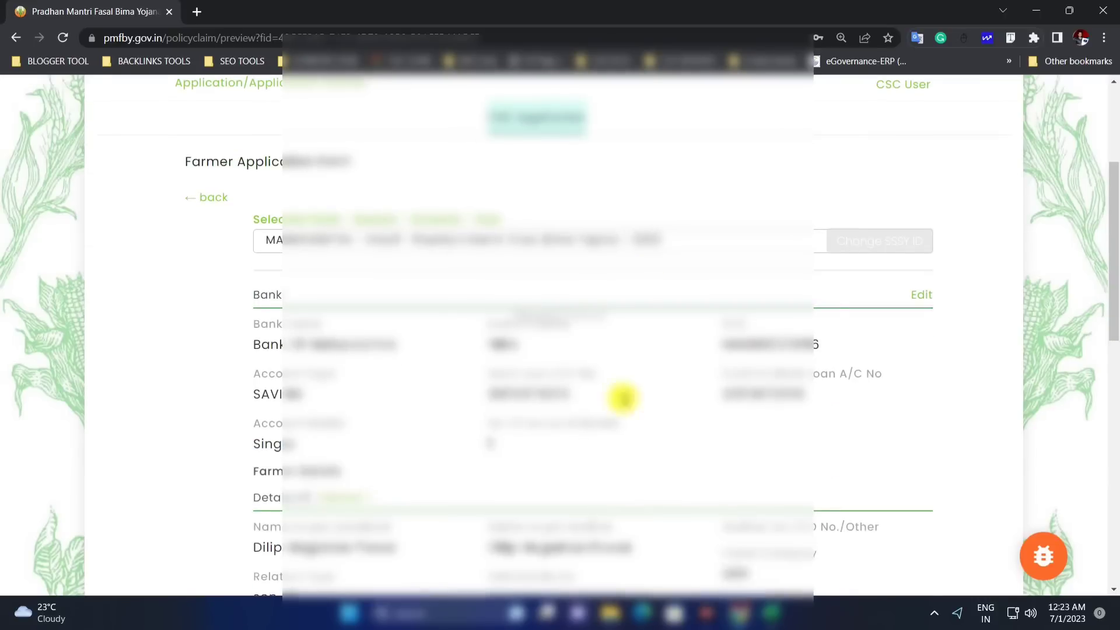
Submit the previewed crop insurance application and choose to make the payment immediately.
scroll(680, 268, "down", 8)
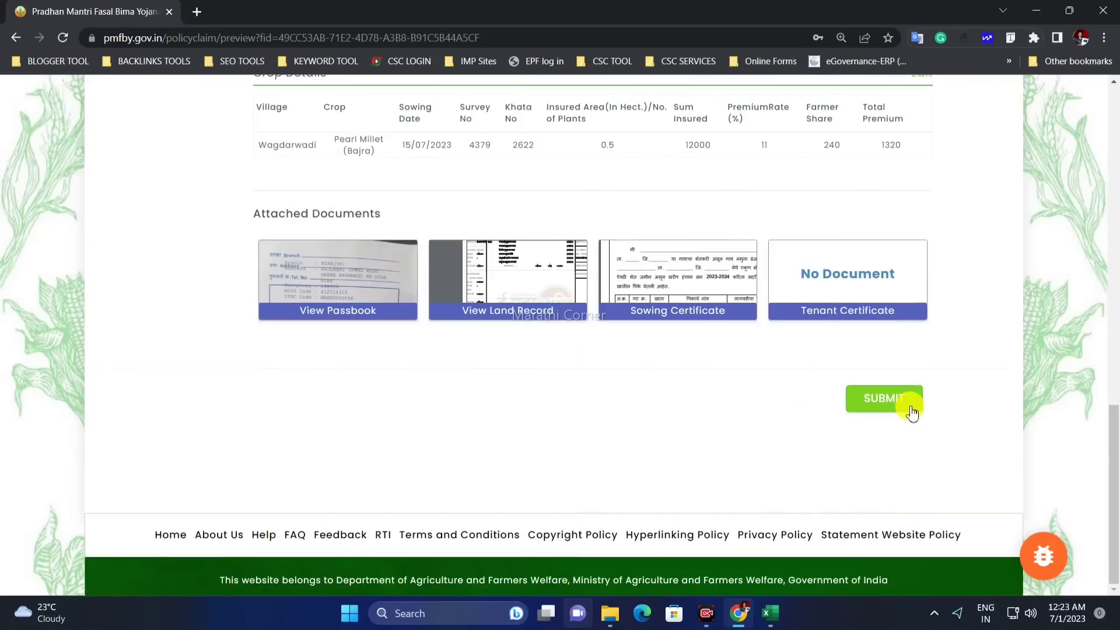
left_click(898, 402)
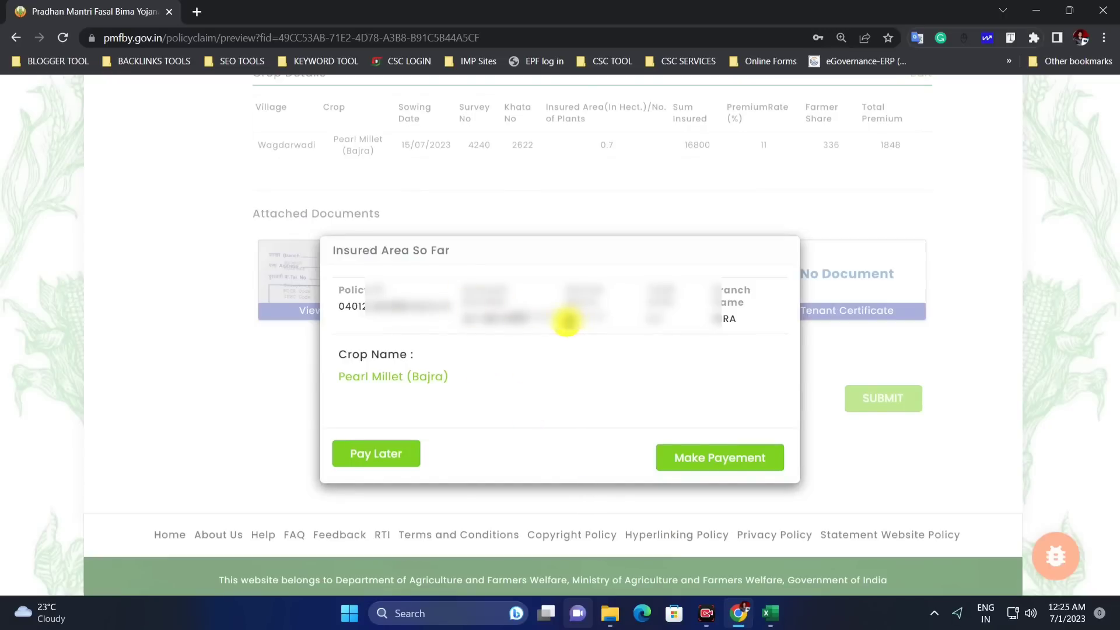
left_click(718, 460)
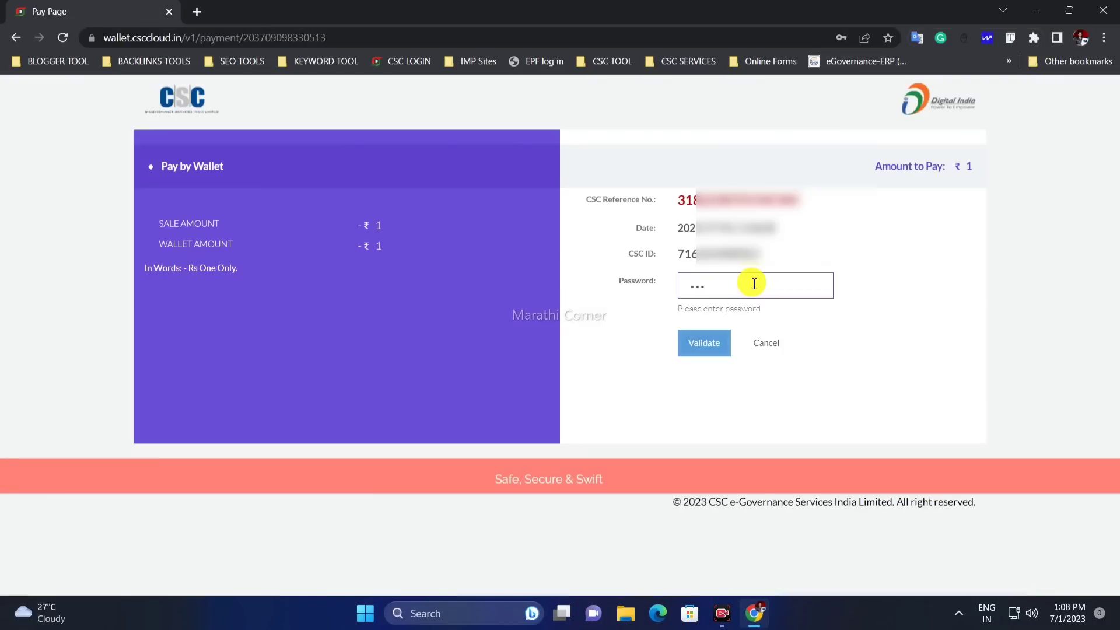
Clear the password field on the CSC wallet payment page, enter the account password and validate it.
key("BackSpace")
key("BackSpace")
key("BackSpace")
type("a")
left_click(713, 347)
Enter the 6-digit wallet PIN and pay the ₹1 premium from the CSC wallet.
left_click(730, 288)
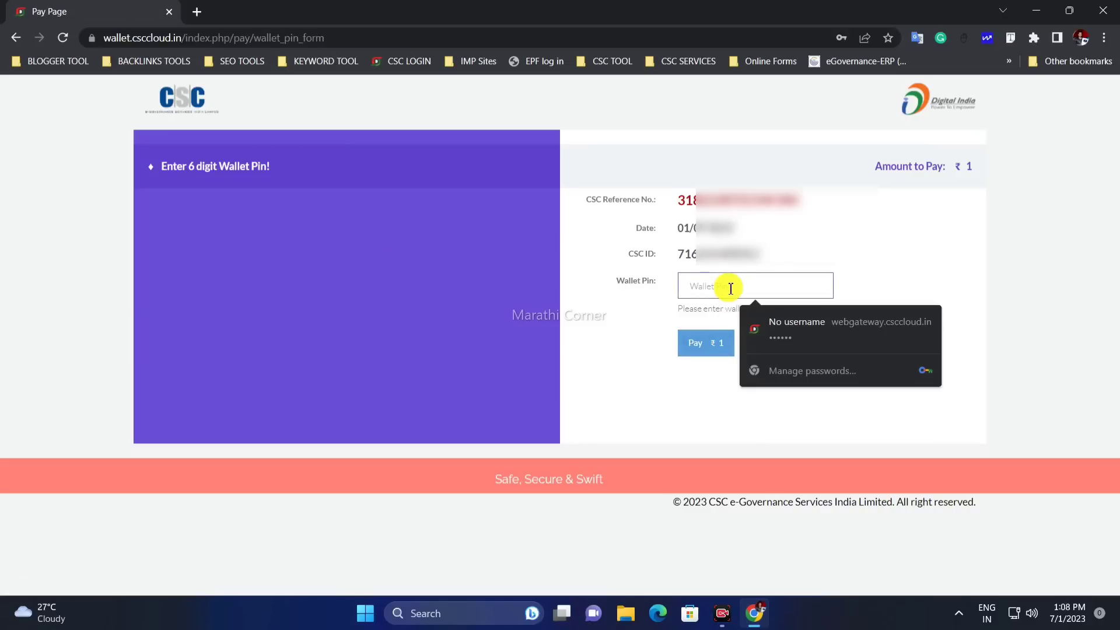
type("•")
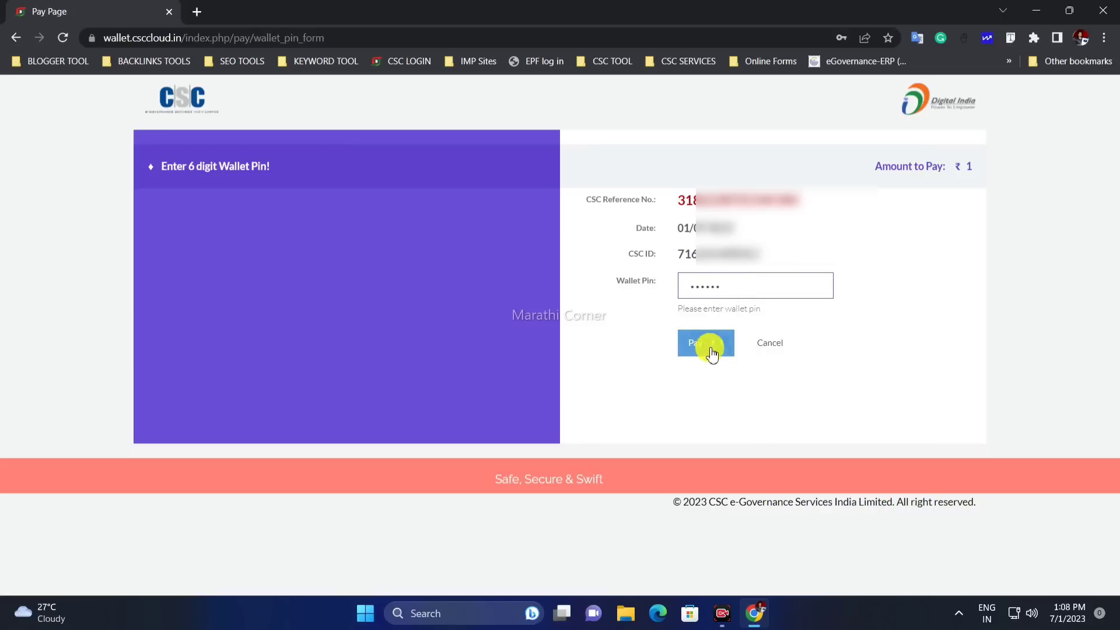
left_click(708, 350)
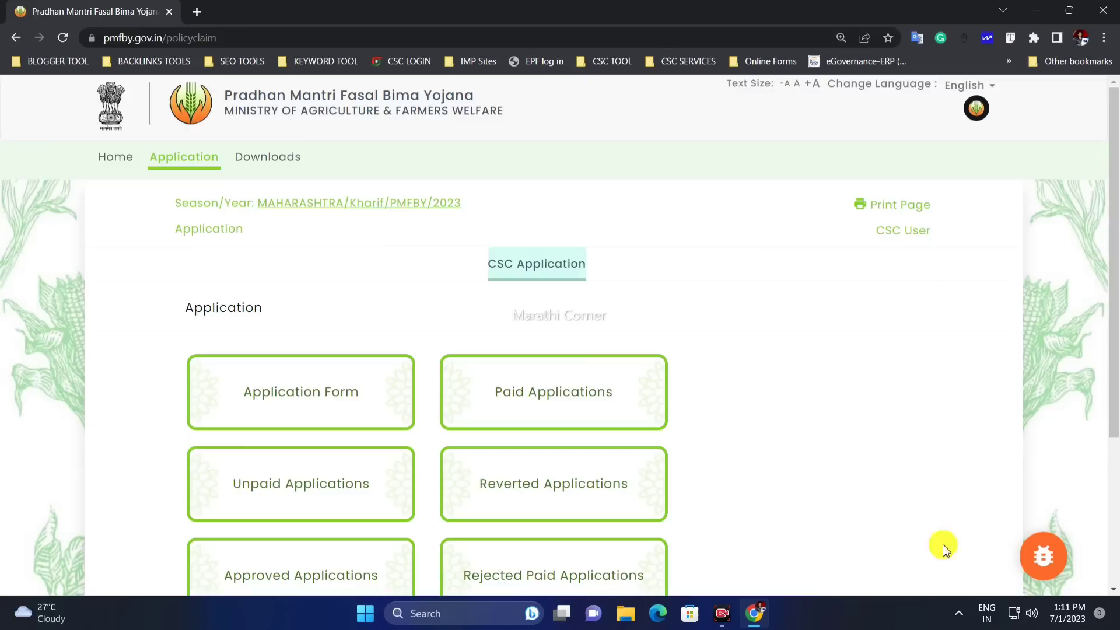
Open the list of paid applications for Maharashtra Kharif 2023.
scroll(555, 280, "down", 1)
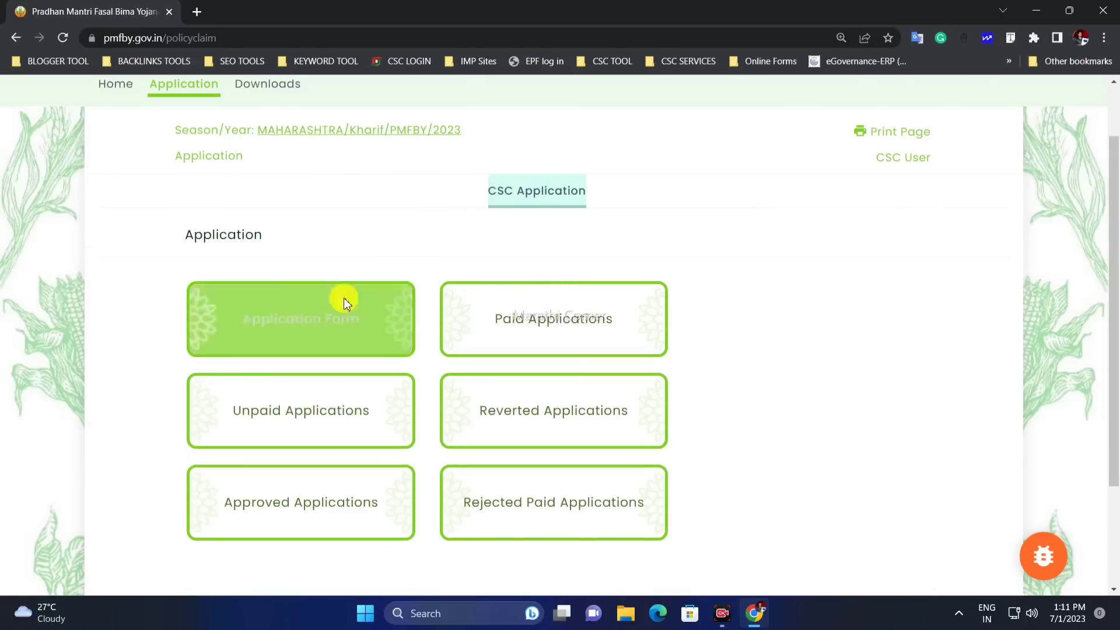
scroll(345, 300, "up", 1)
scroll(345, 350, "down", 1)
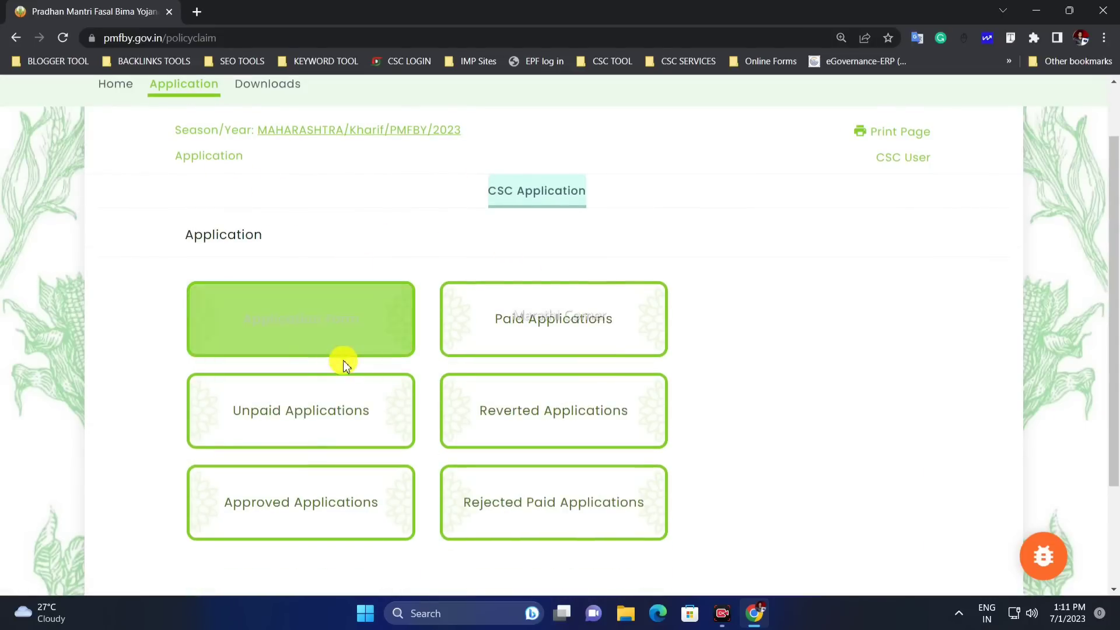
left_click(573, 327)
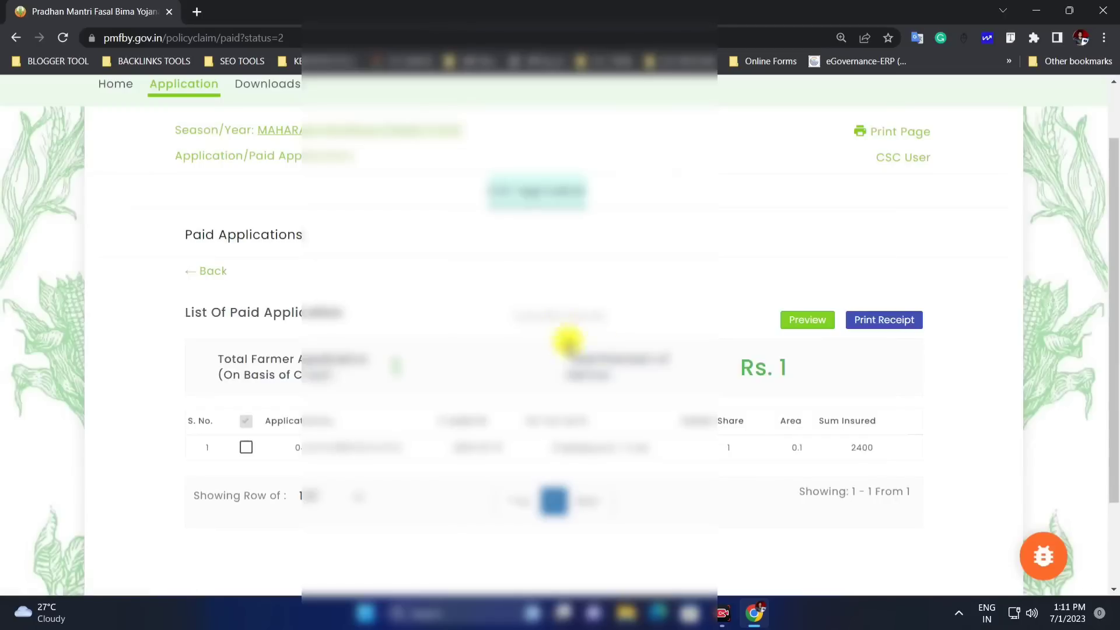
Select the first application in the paid list and open its receipt for printing.
scroll(524, 432, "down", 1)
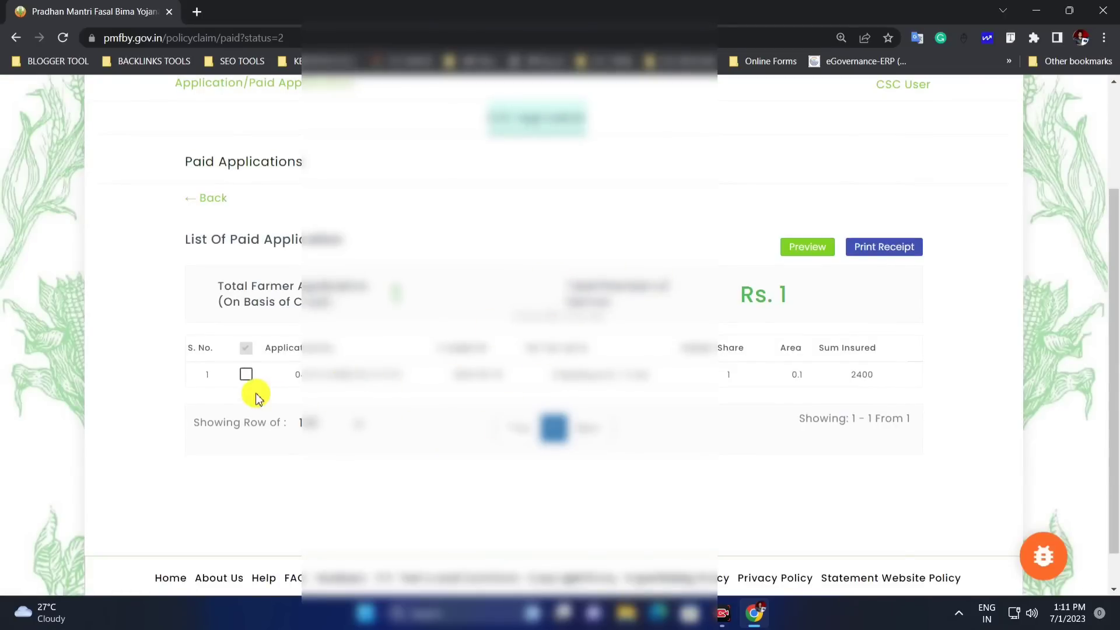
left_click(896, 254)
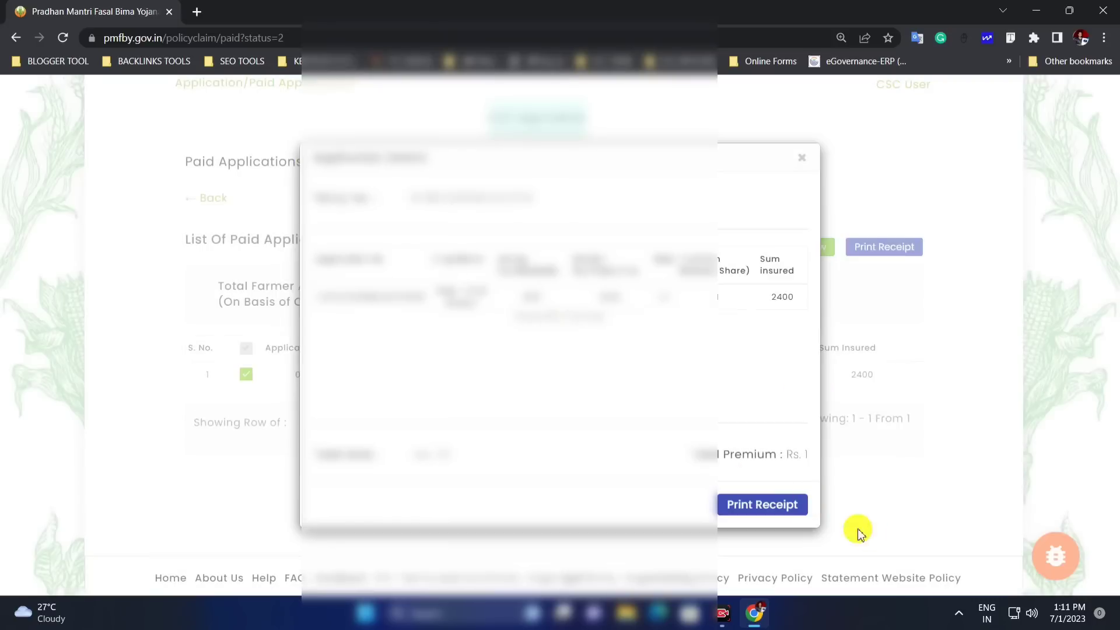
left_click(792, 519)
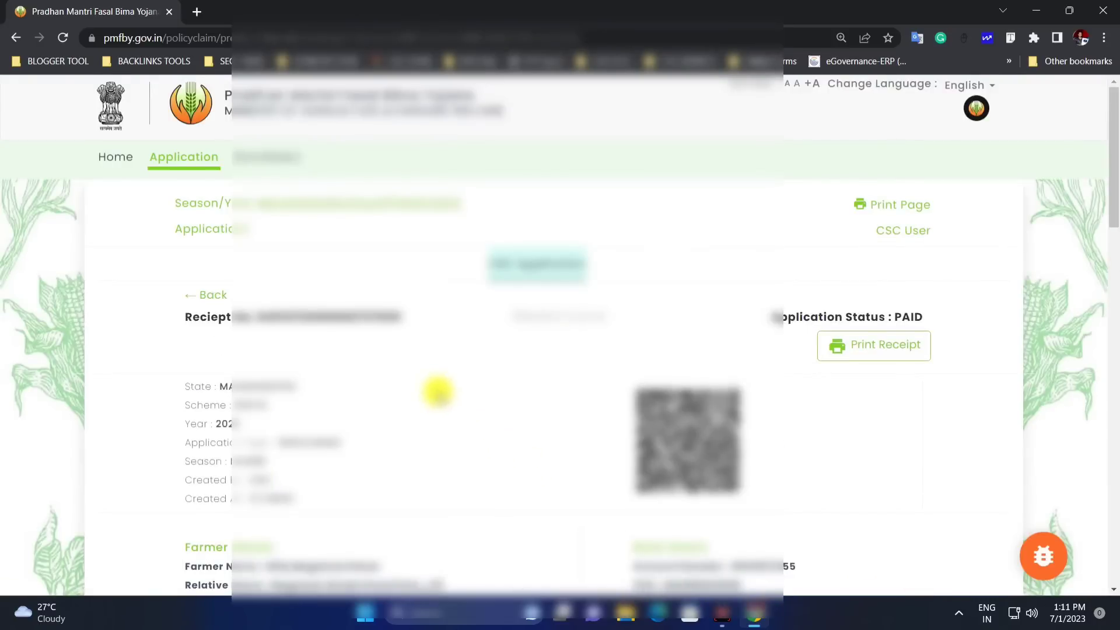
Review the receipt's farmer, bank and crop details, open its print preview and look through the pages.
scroll(375, 343, "down", 1)
scroll(375, 343, "down", 10)
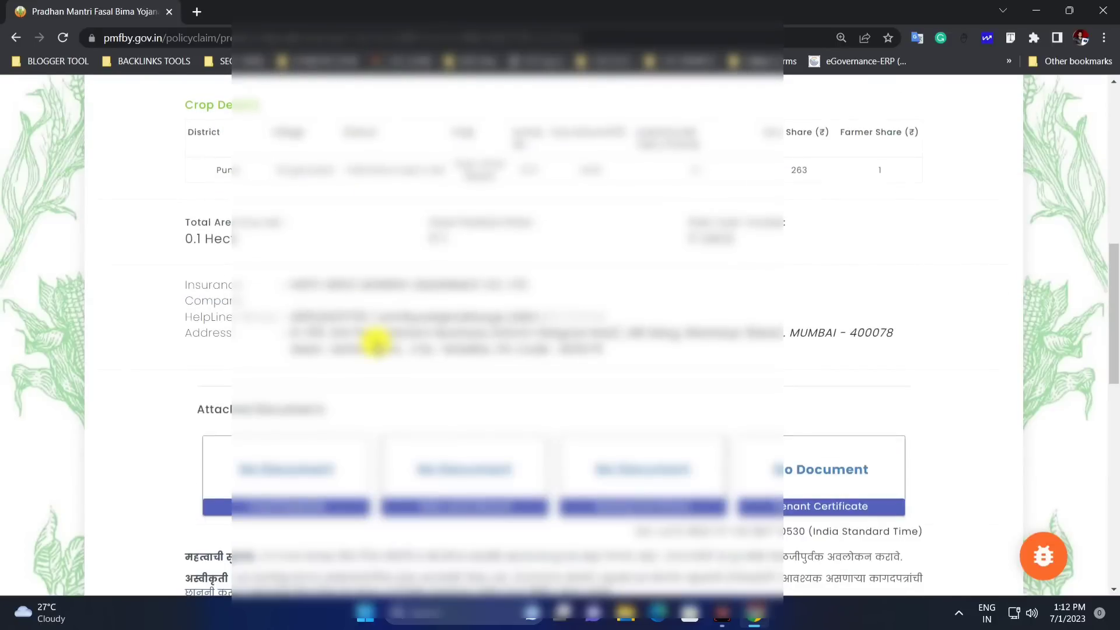
scroll(443, 250, "down", 1)
scroll(564, 274, "up", 5)
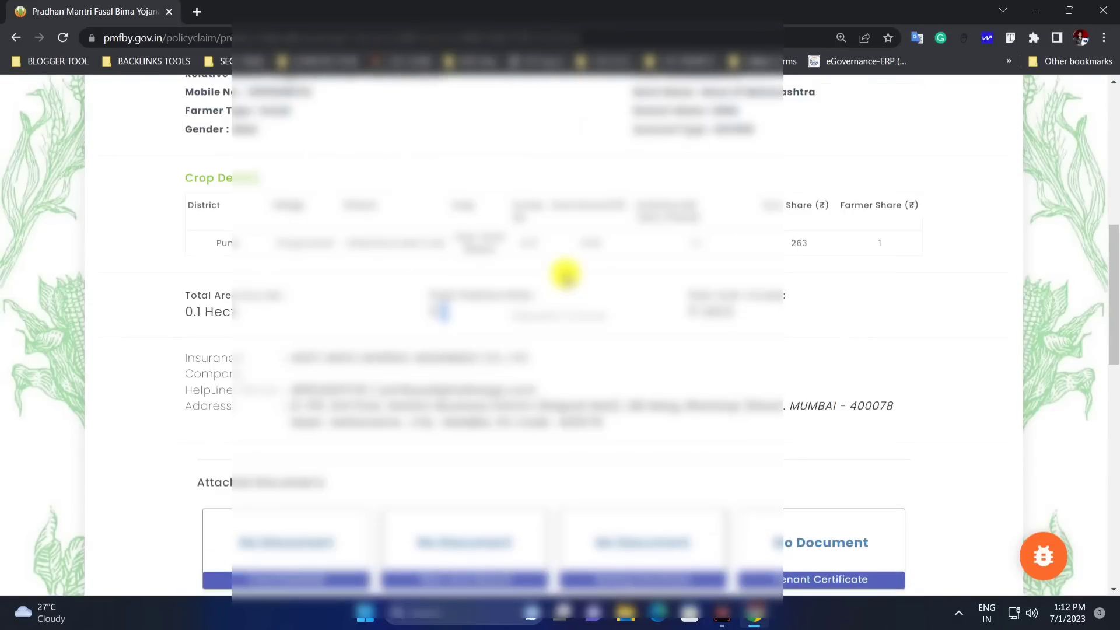
scroll(590, 310, "up", 3)
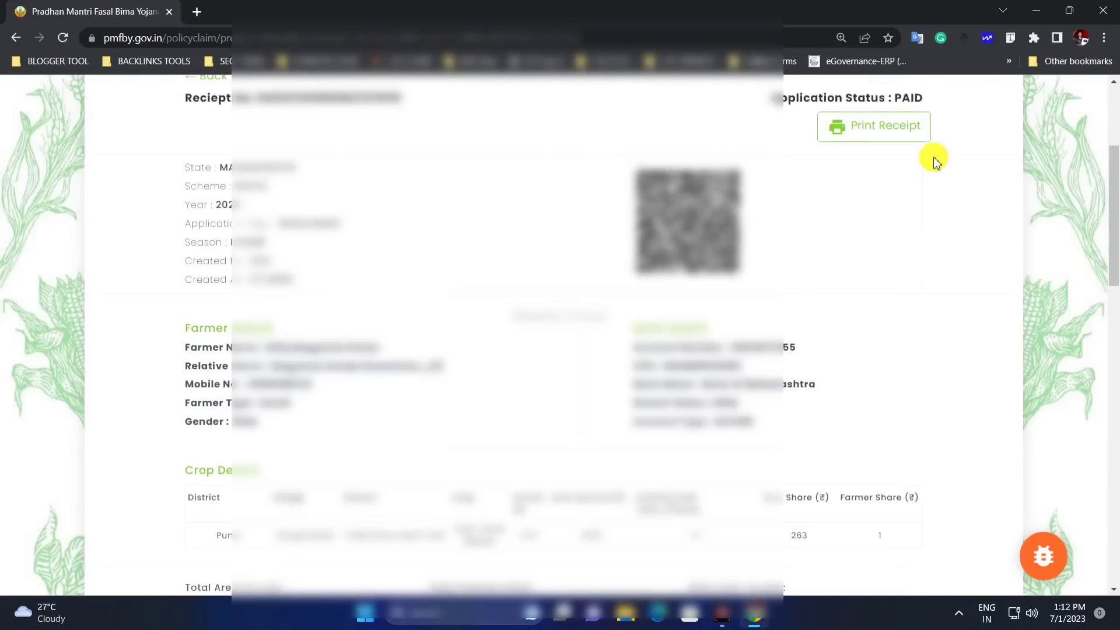
left_click(882, 139)
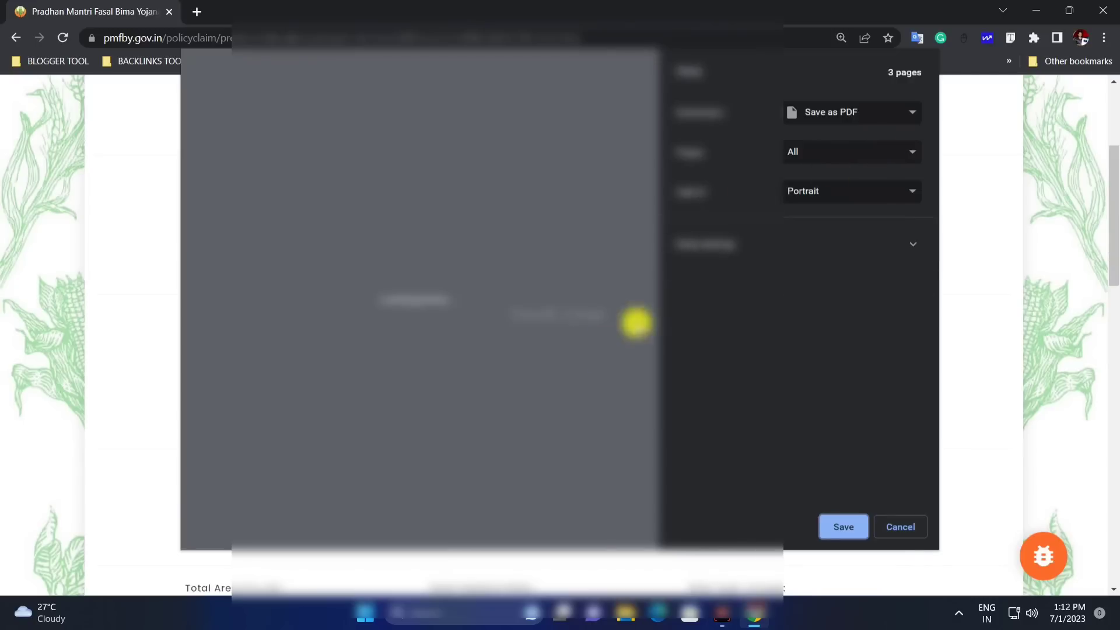
scroll(441, 317, "down", 6)
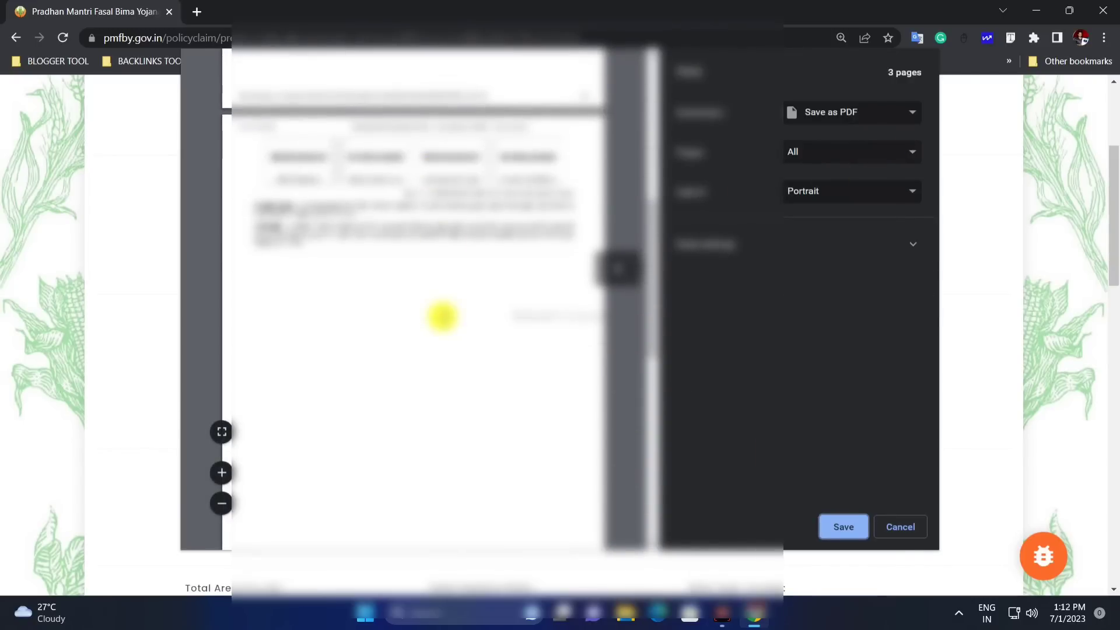
scroll(442, 317, "down", 10)
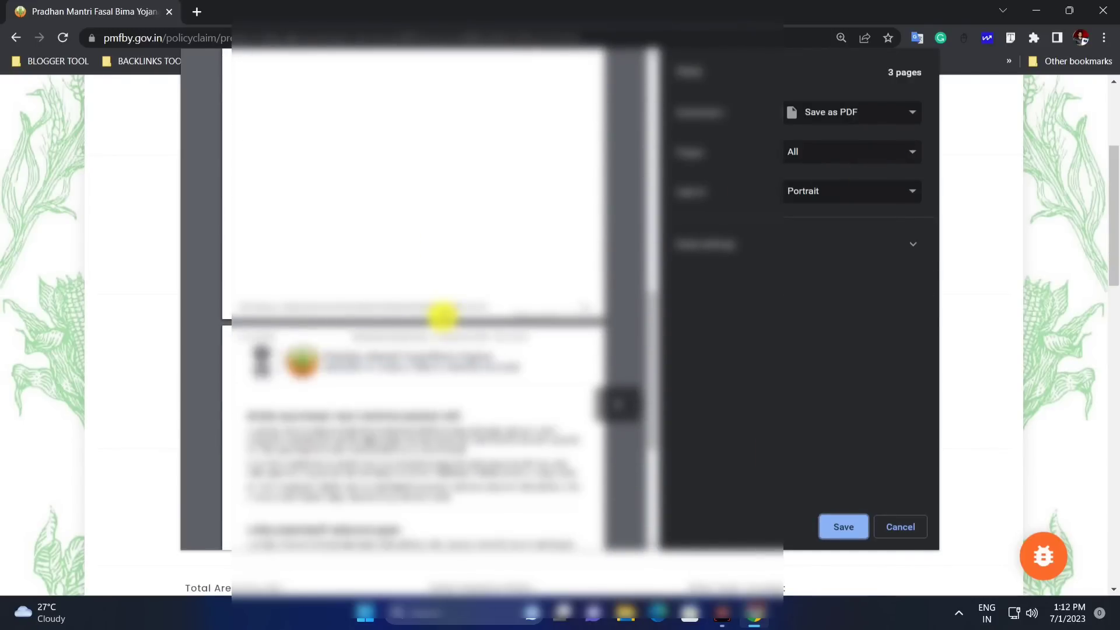